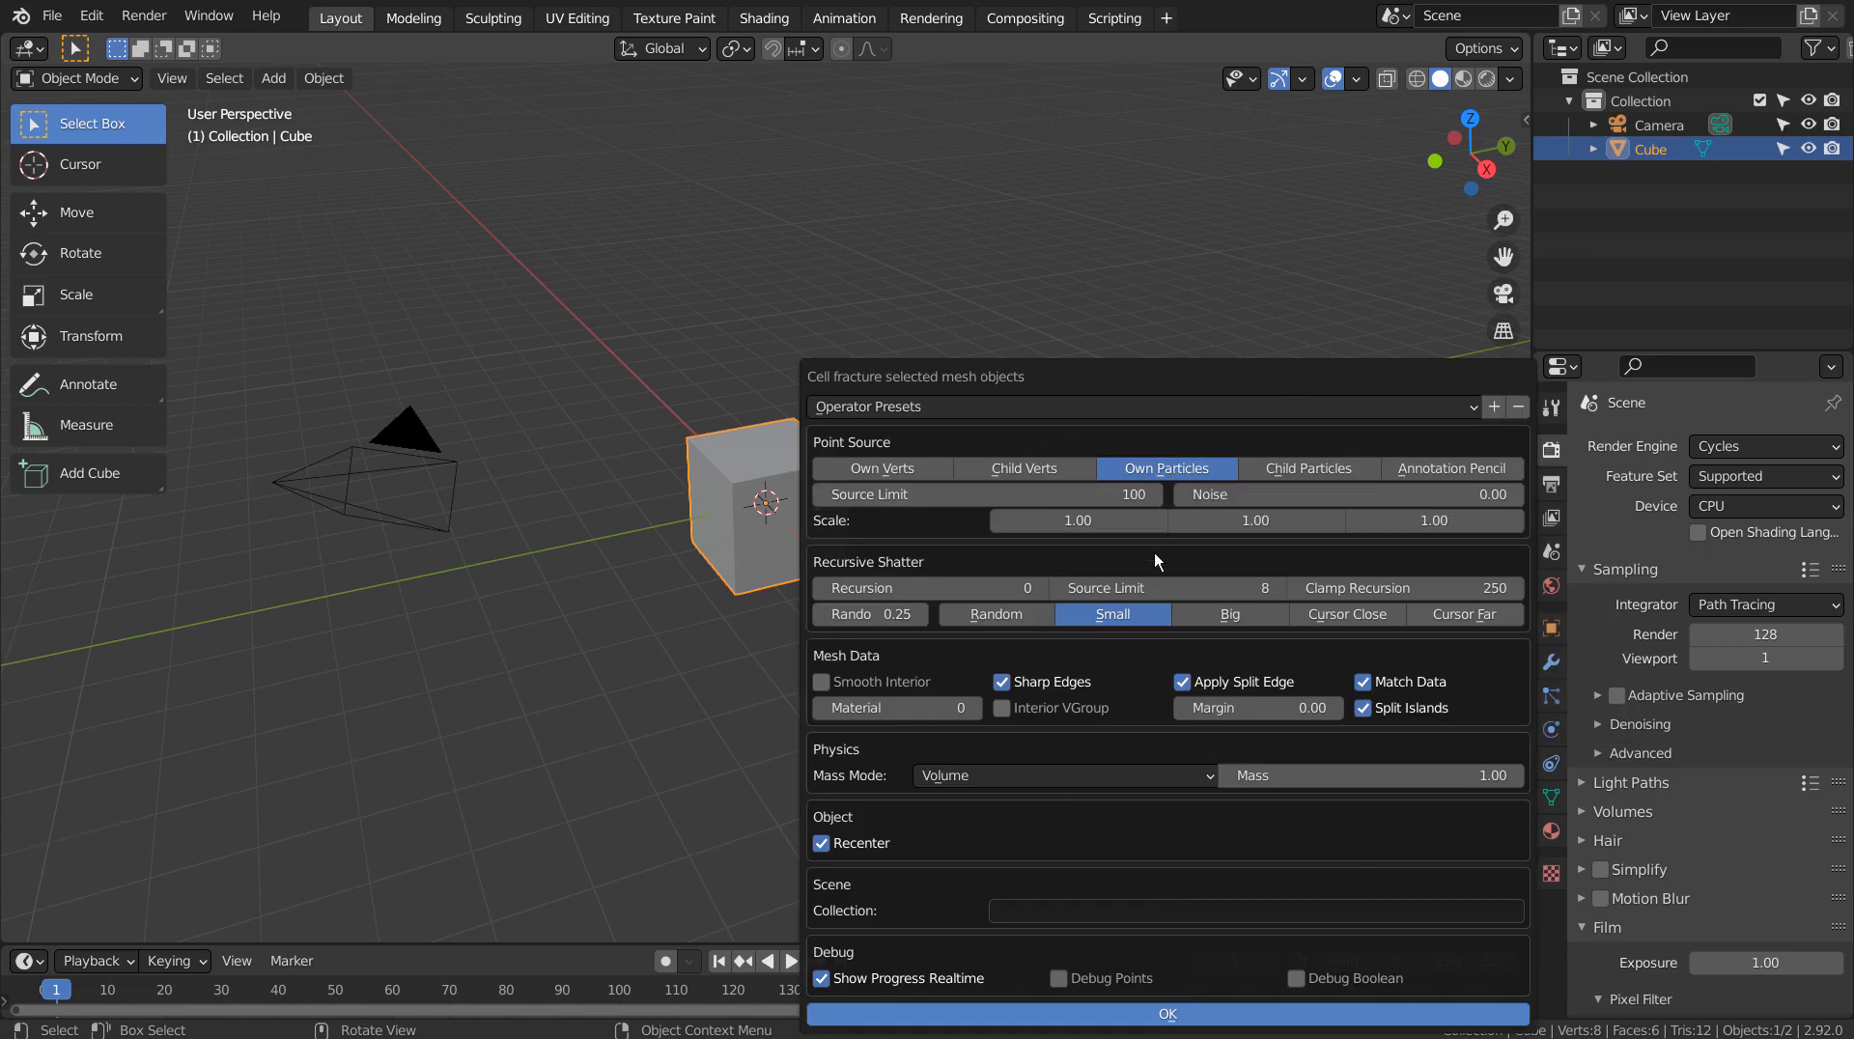
- Fracture the cube into cells using Random recursive shatter, a recursion of 1 and noise of 0.1
left_click(1011, 624)
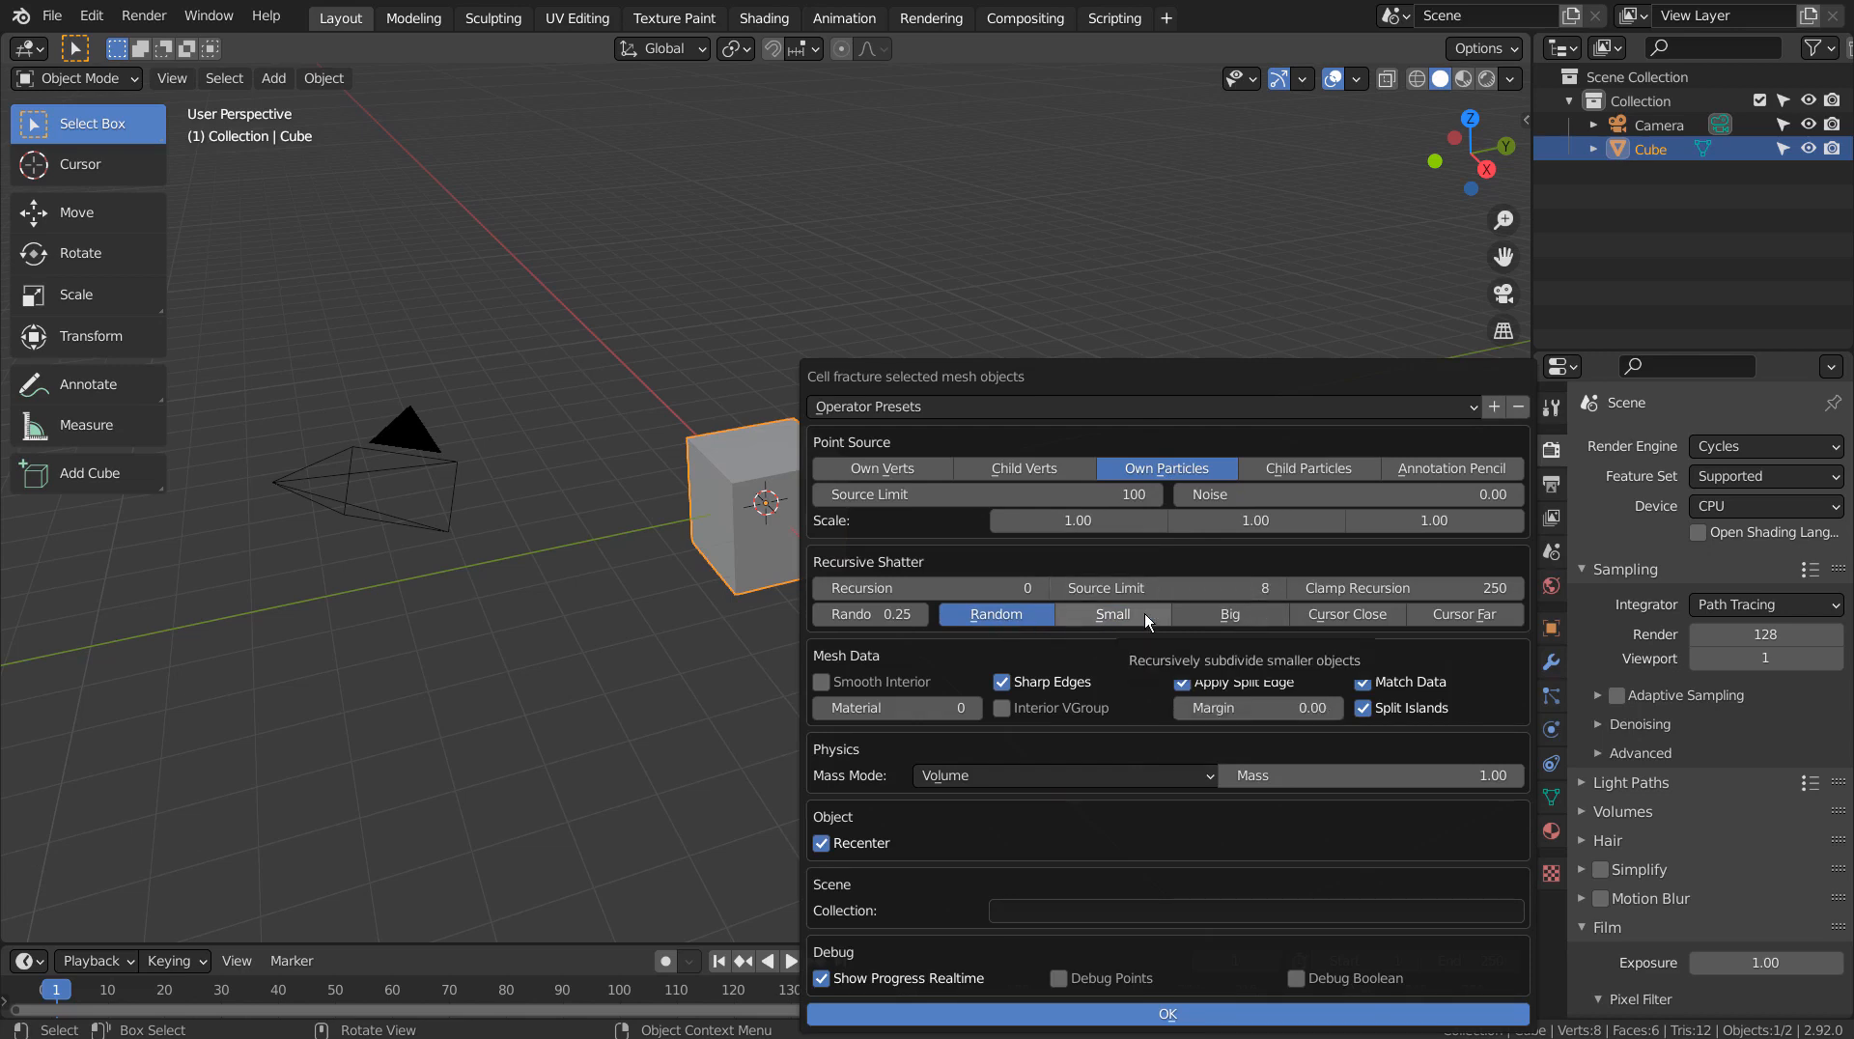
left_click(927, 588)
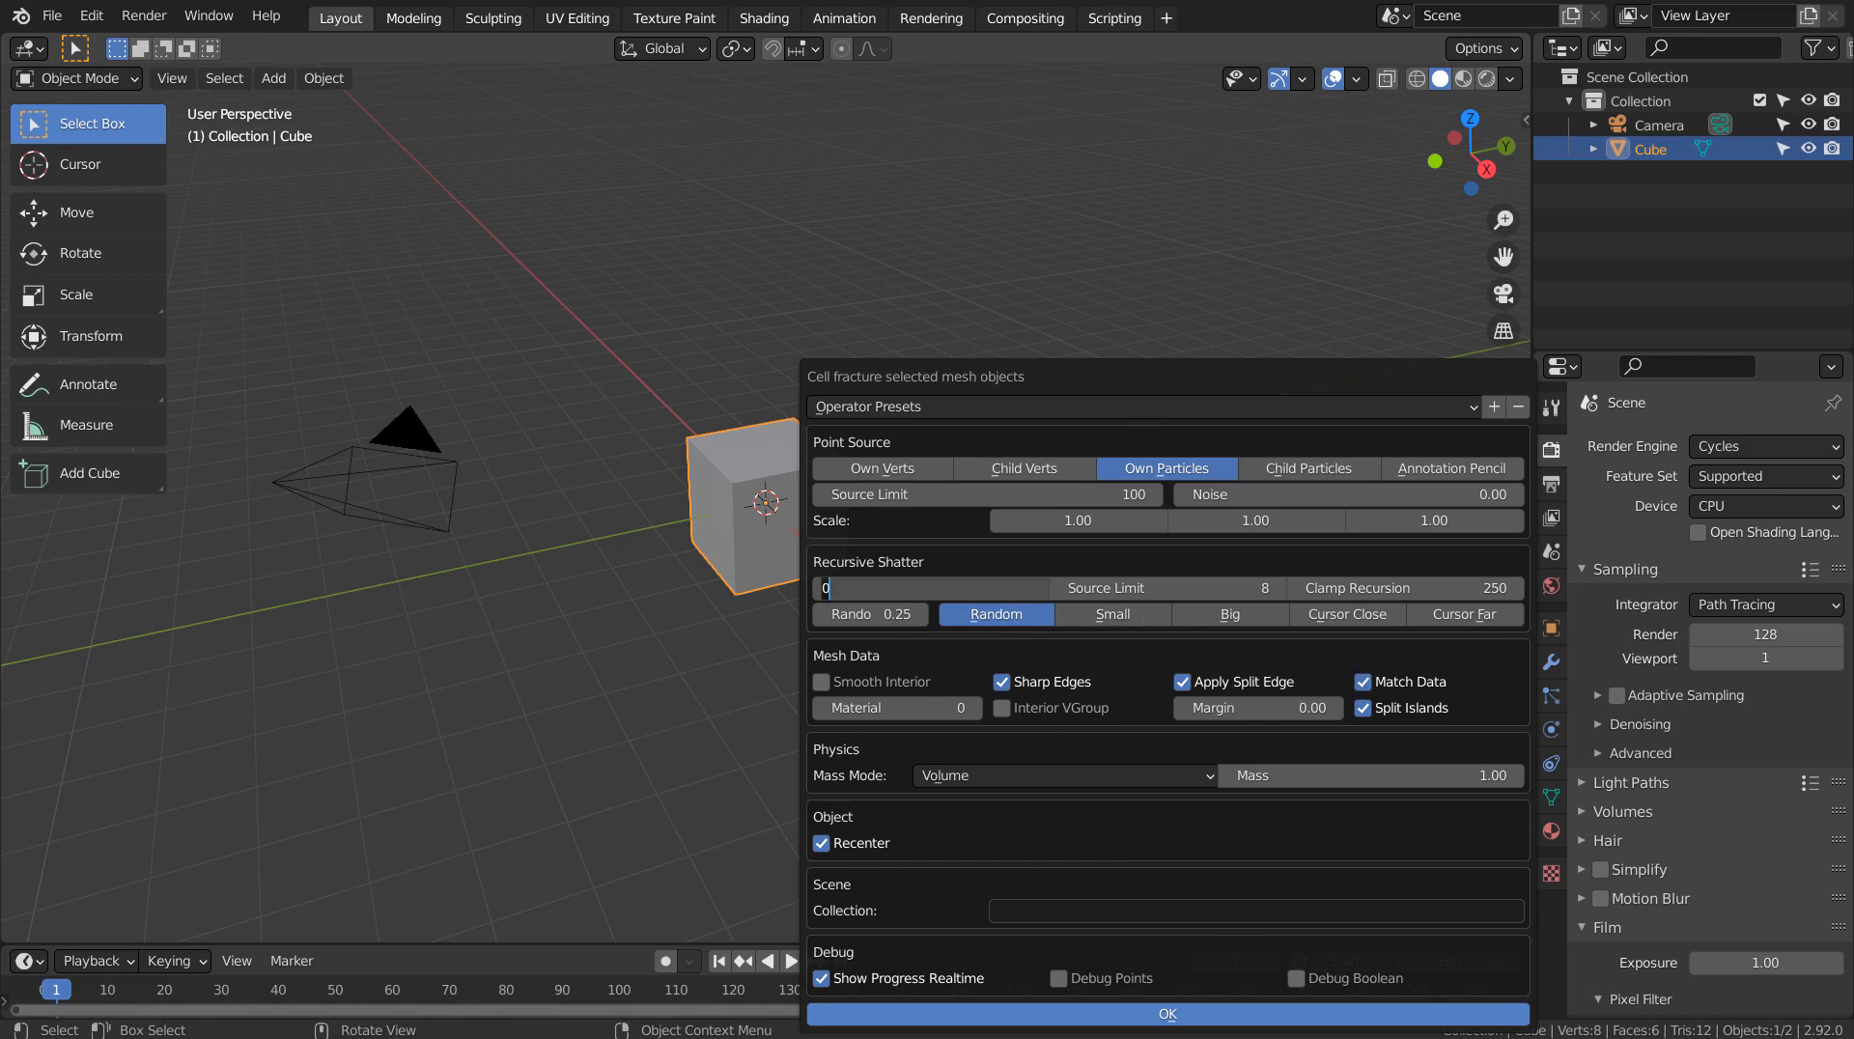
key("Return")
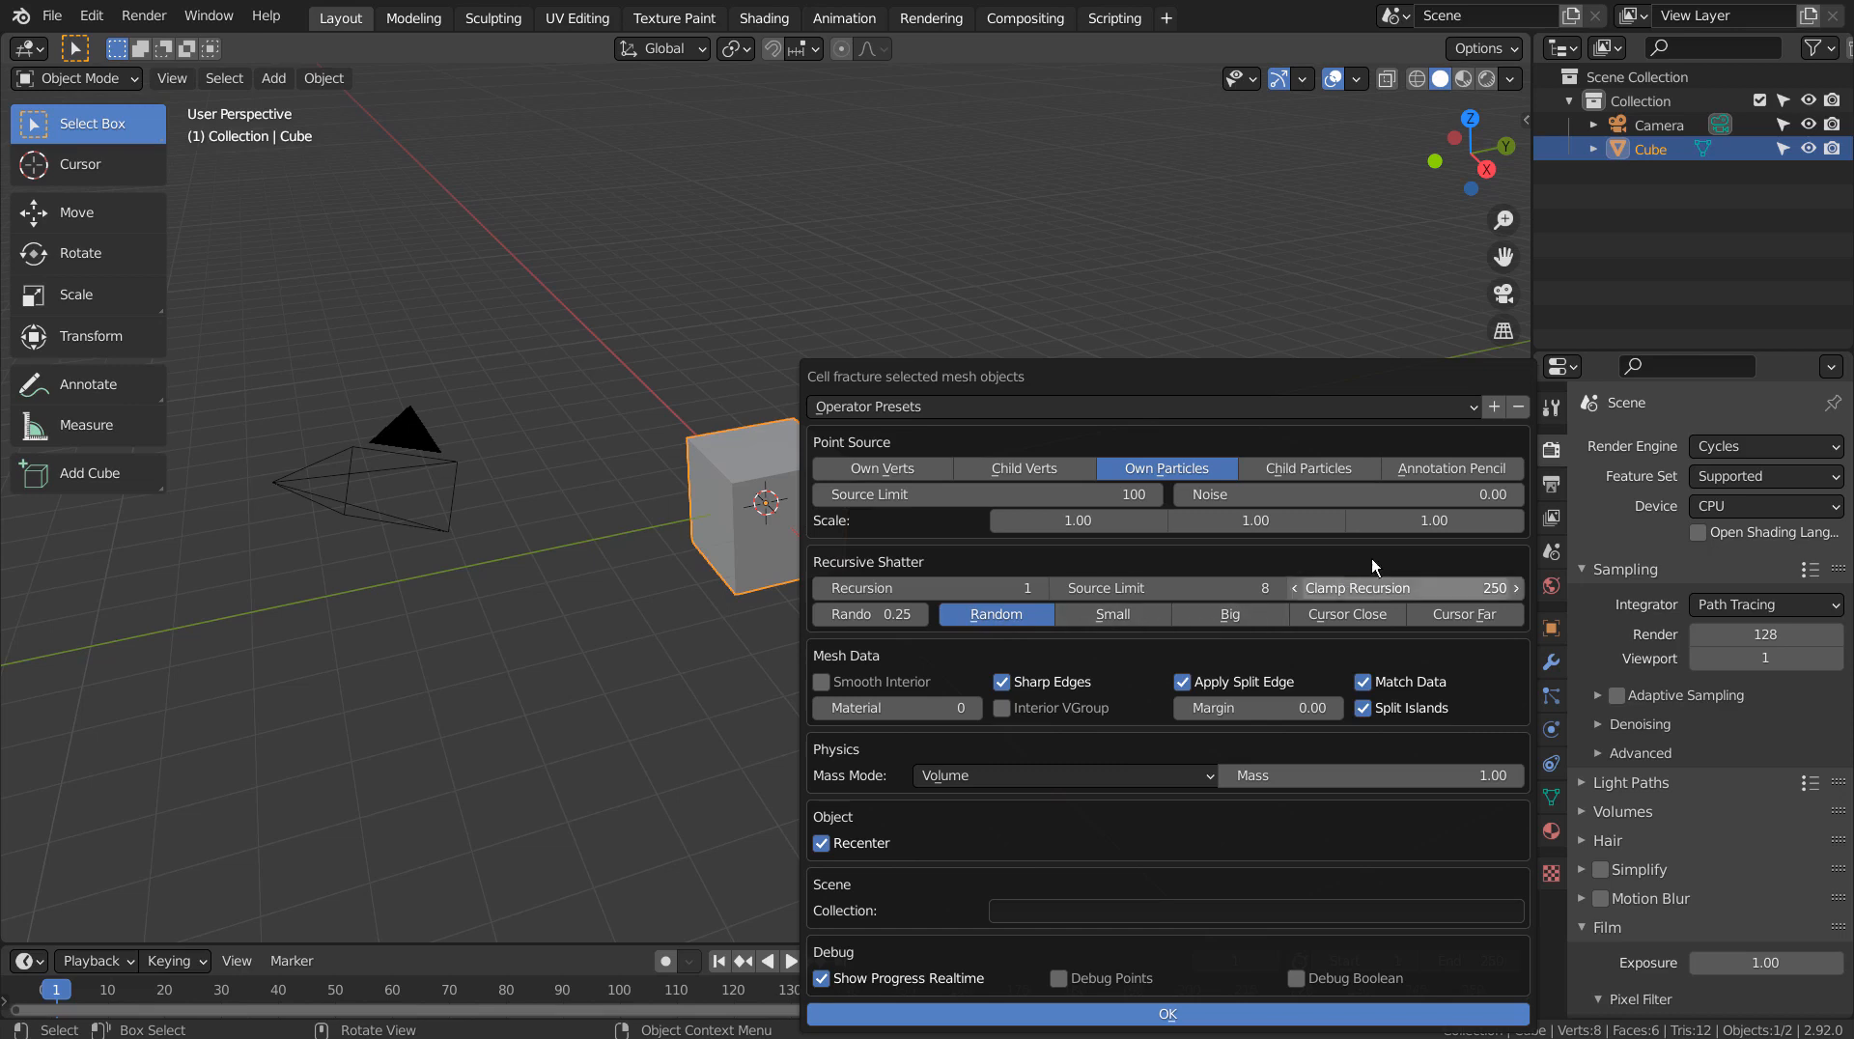
left_click(1429, 495)
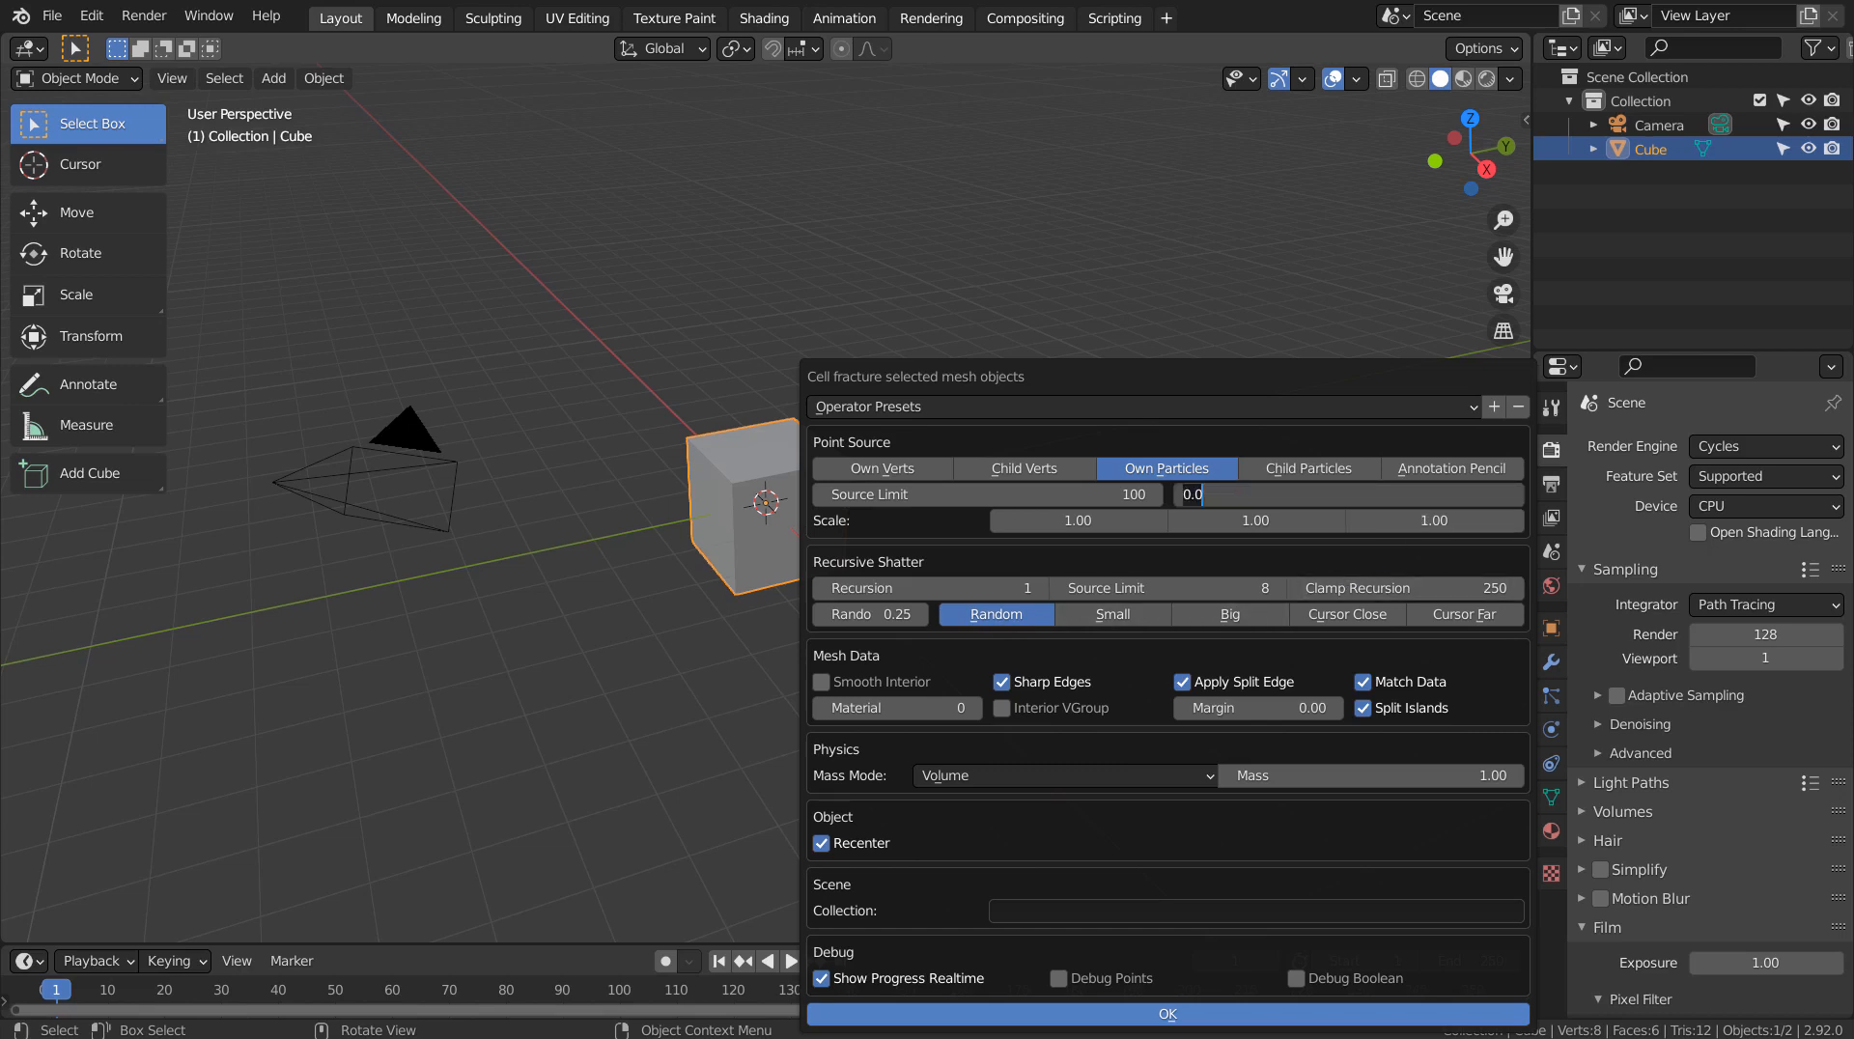
type(".1")
key("Return")
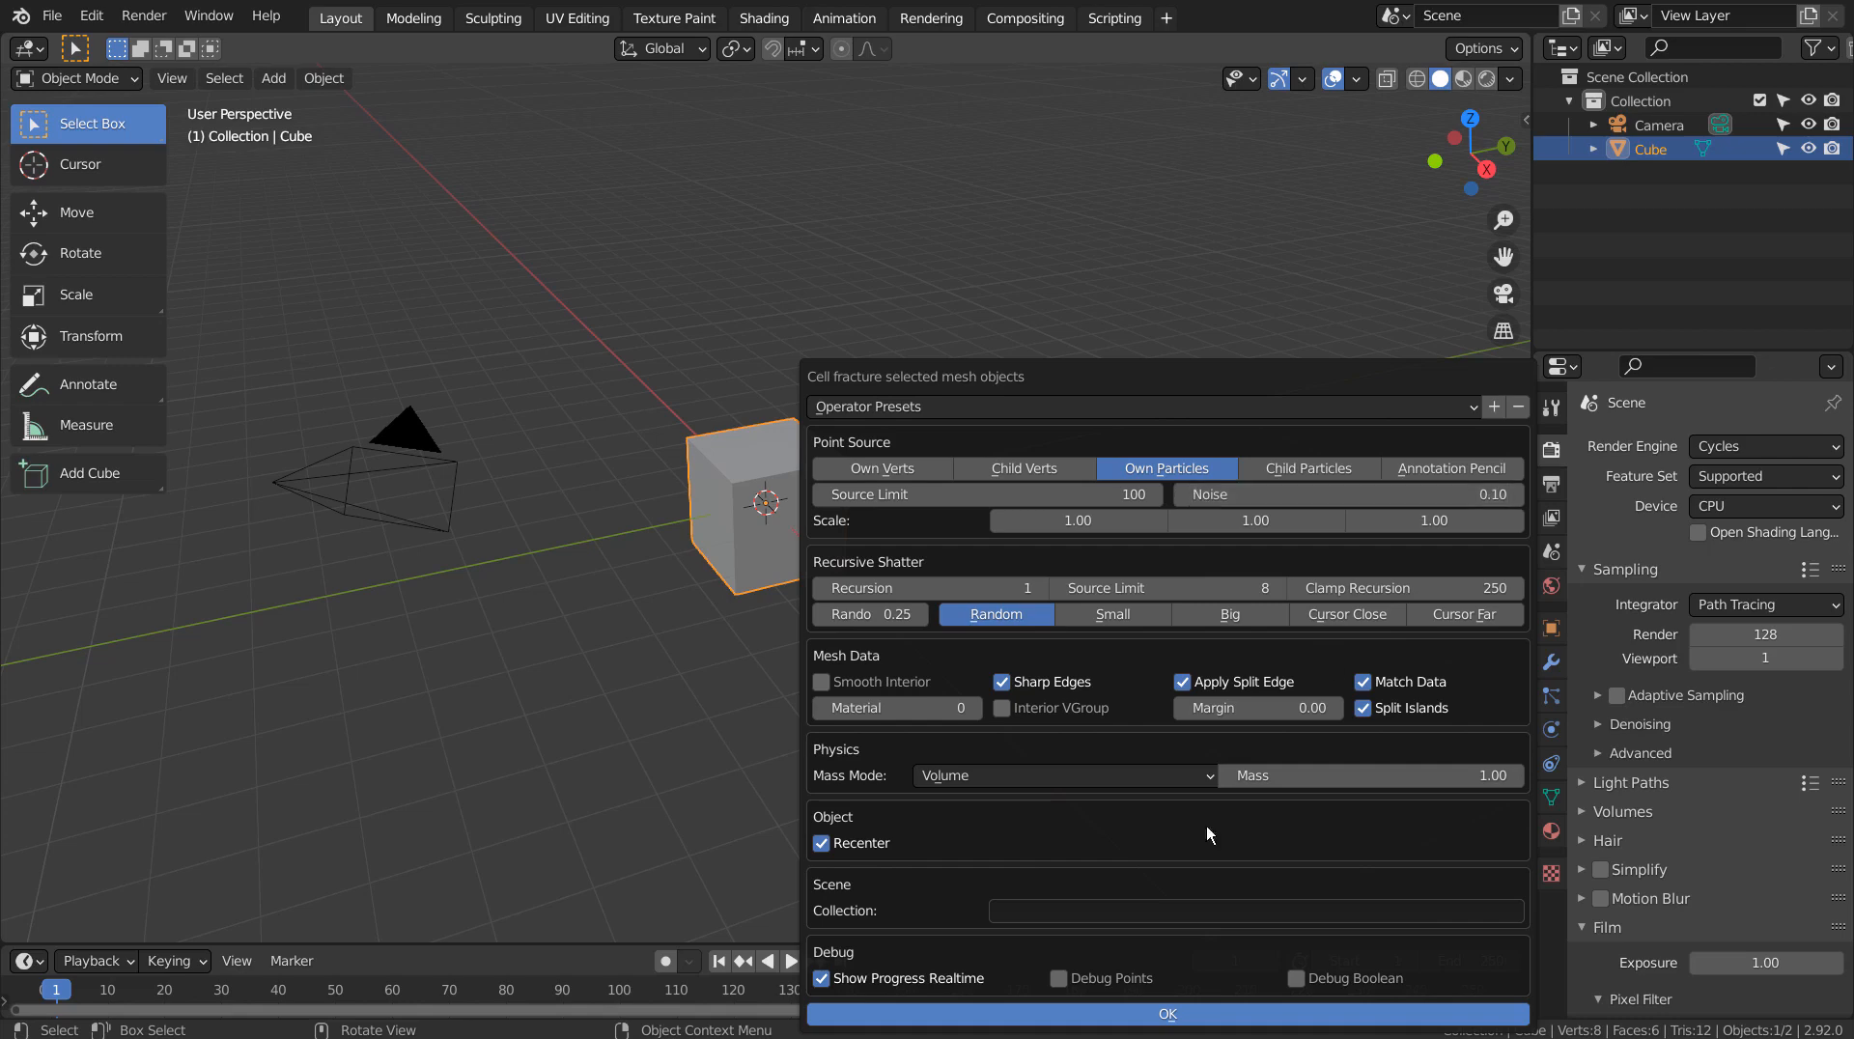
left_click(1151, 1011)
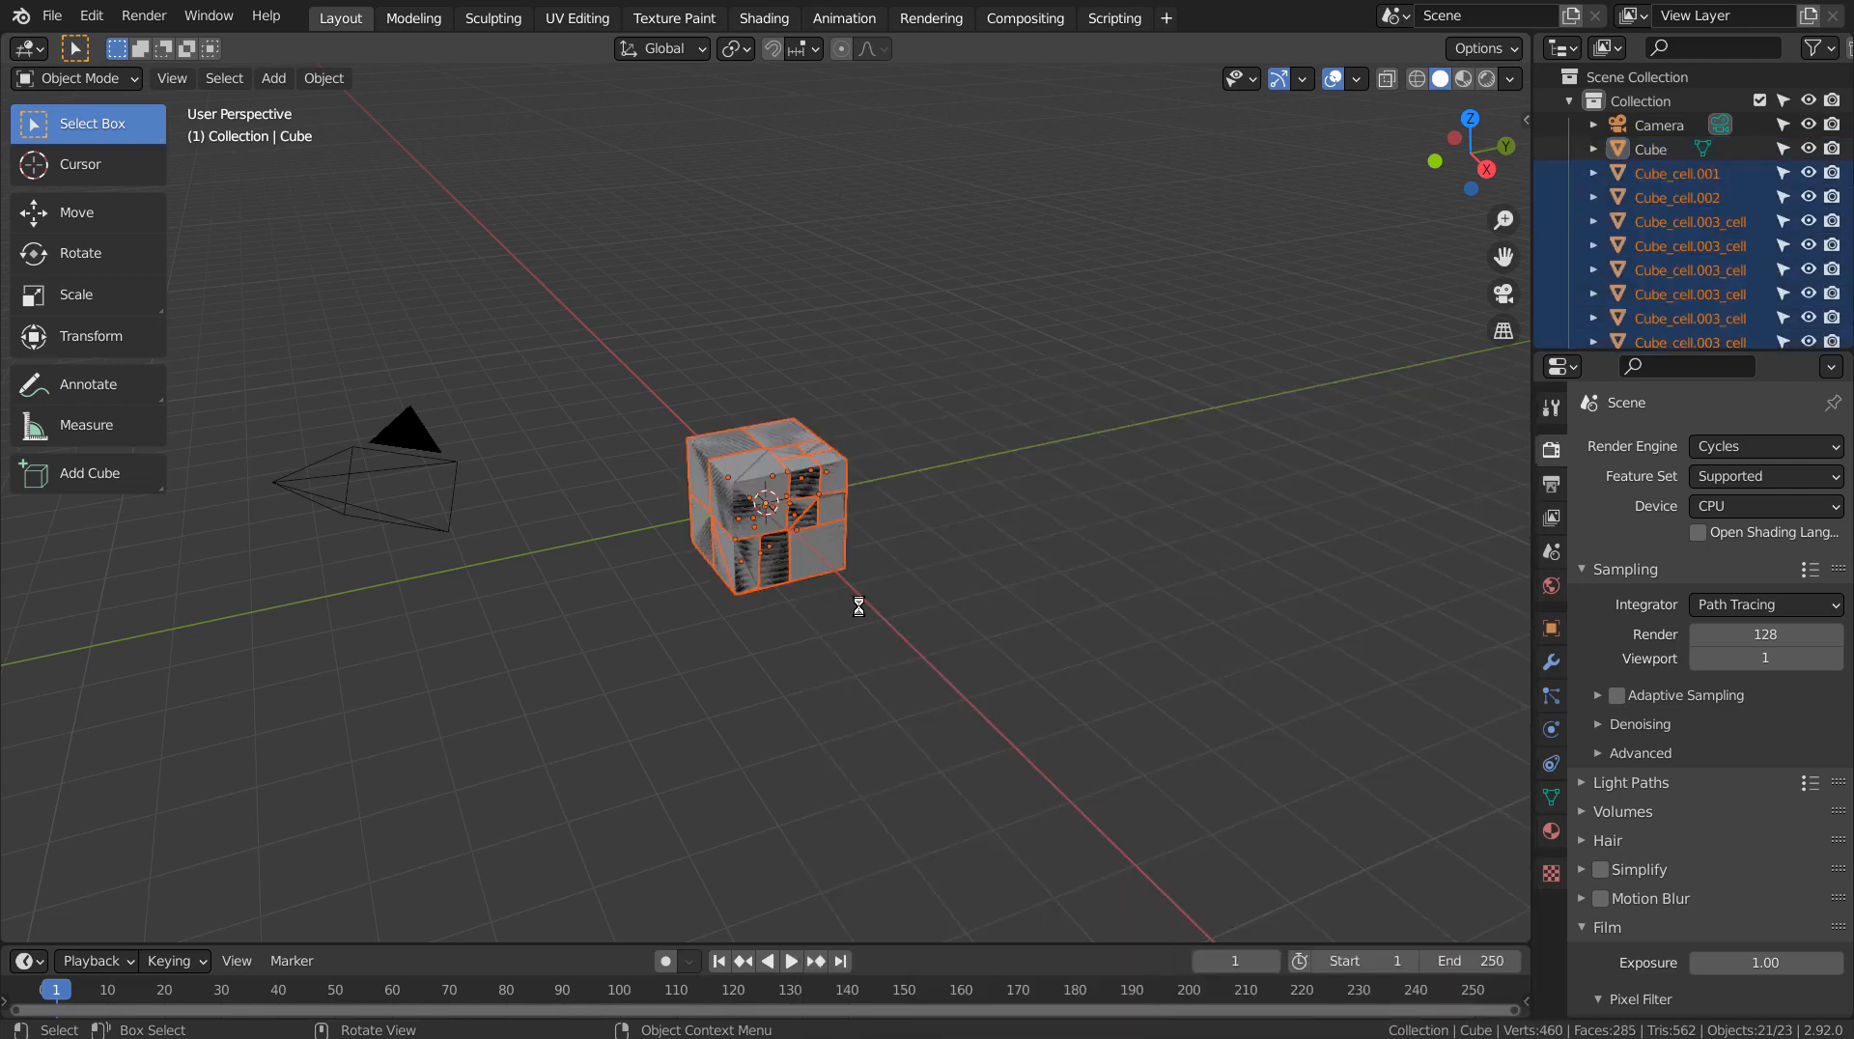
- Inspect the cube's fracture pattern up close and undo the fracture
left_click(894, 582)
middle_click_drag(895, 584, 774, 606)
scroll(966, 660, "up", 8)
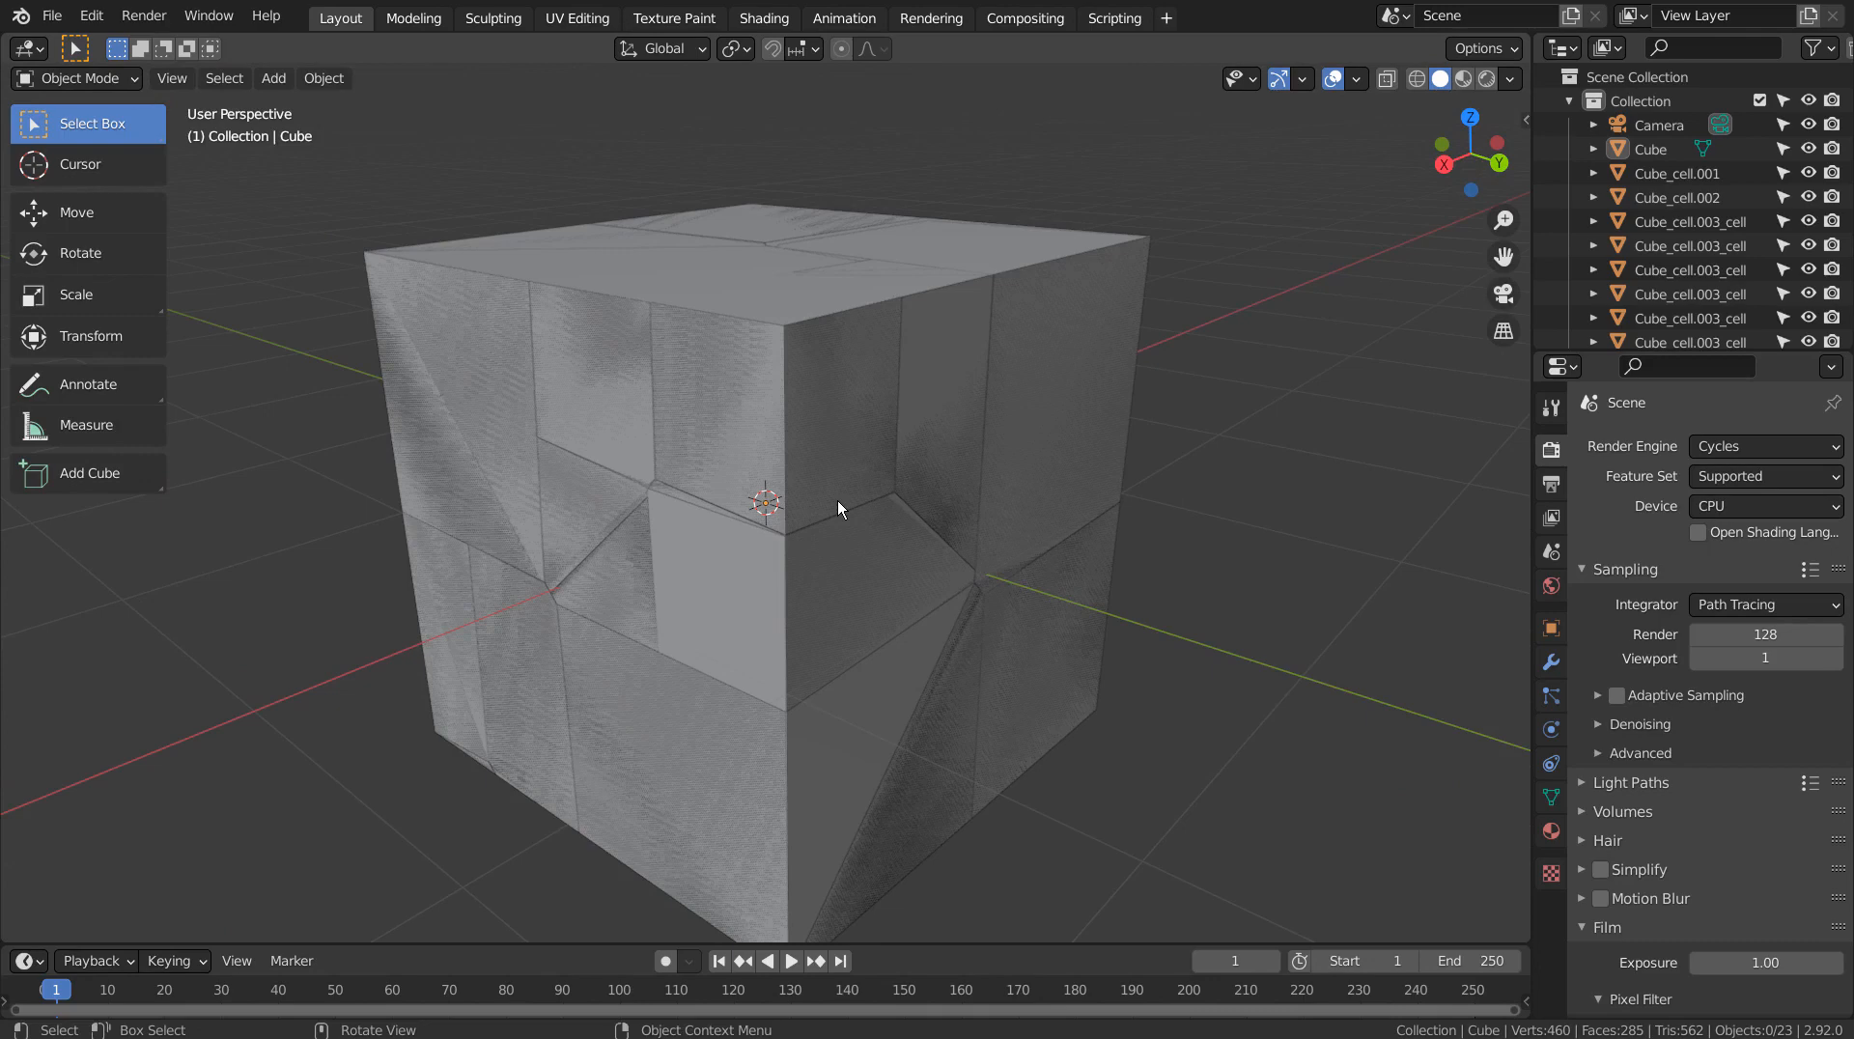
key("ctrl+z")
key("ctrl+z")
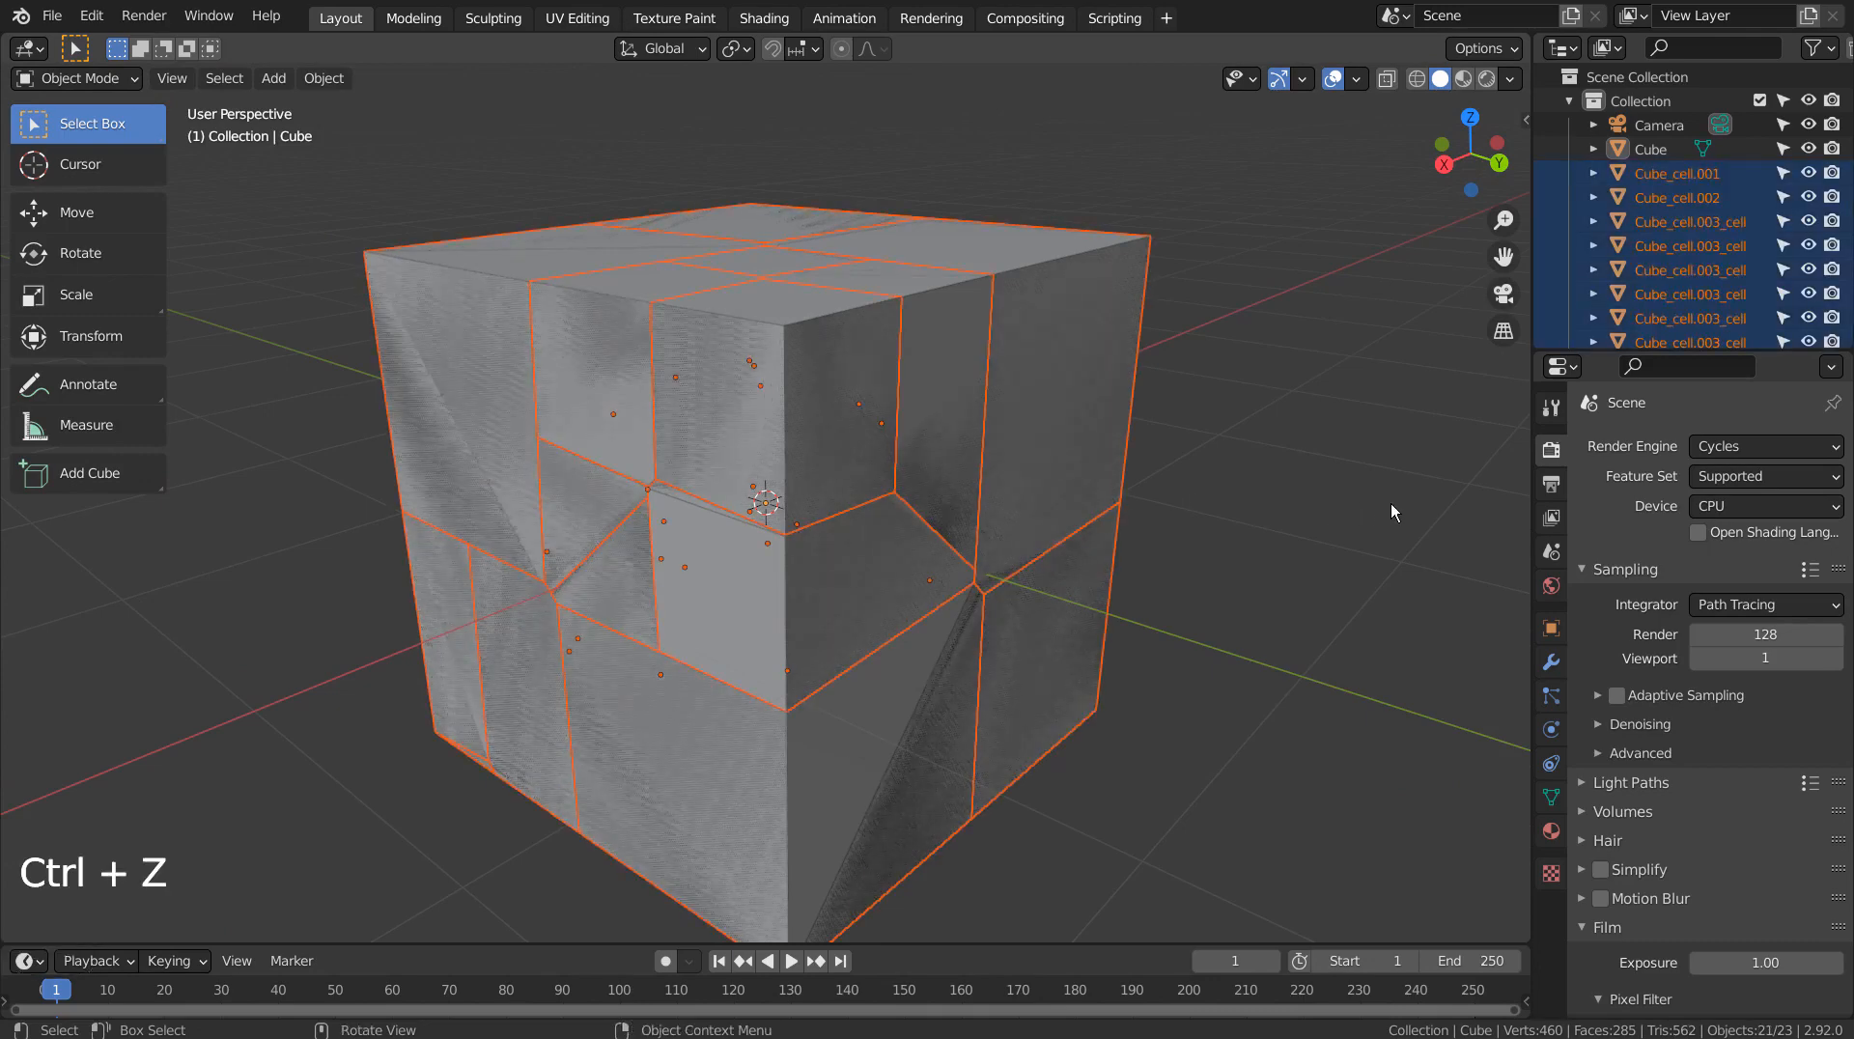
- Try Cell Fracture on the cube with a recursion of 0, inspect the pieces and undo it
key("F3")
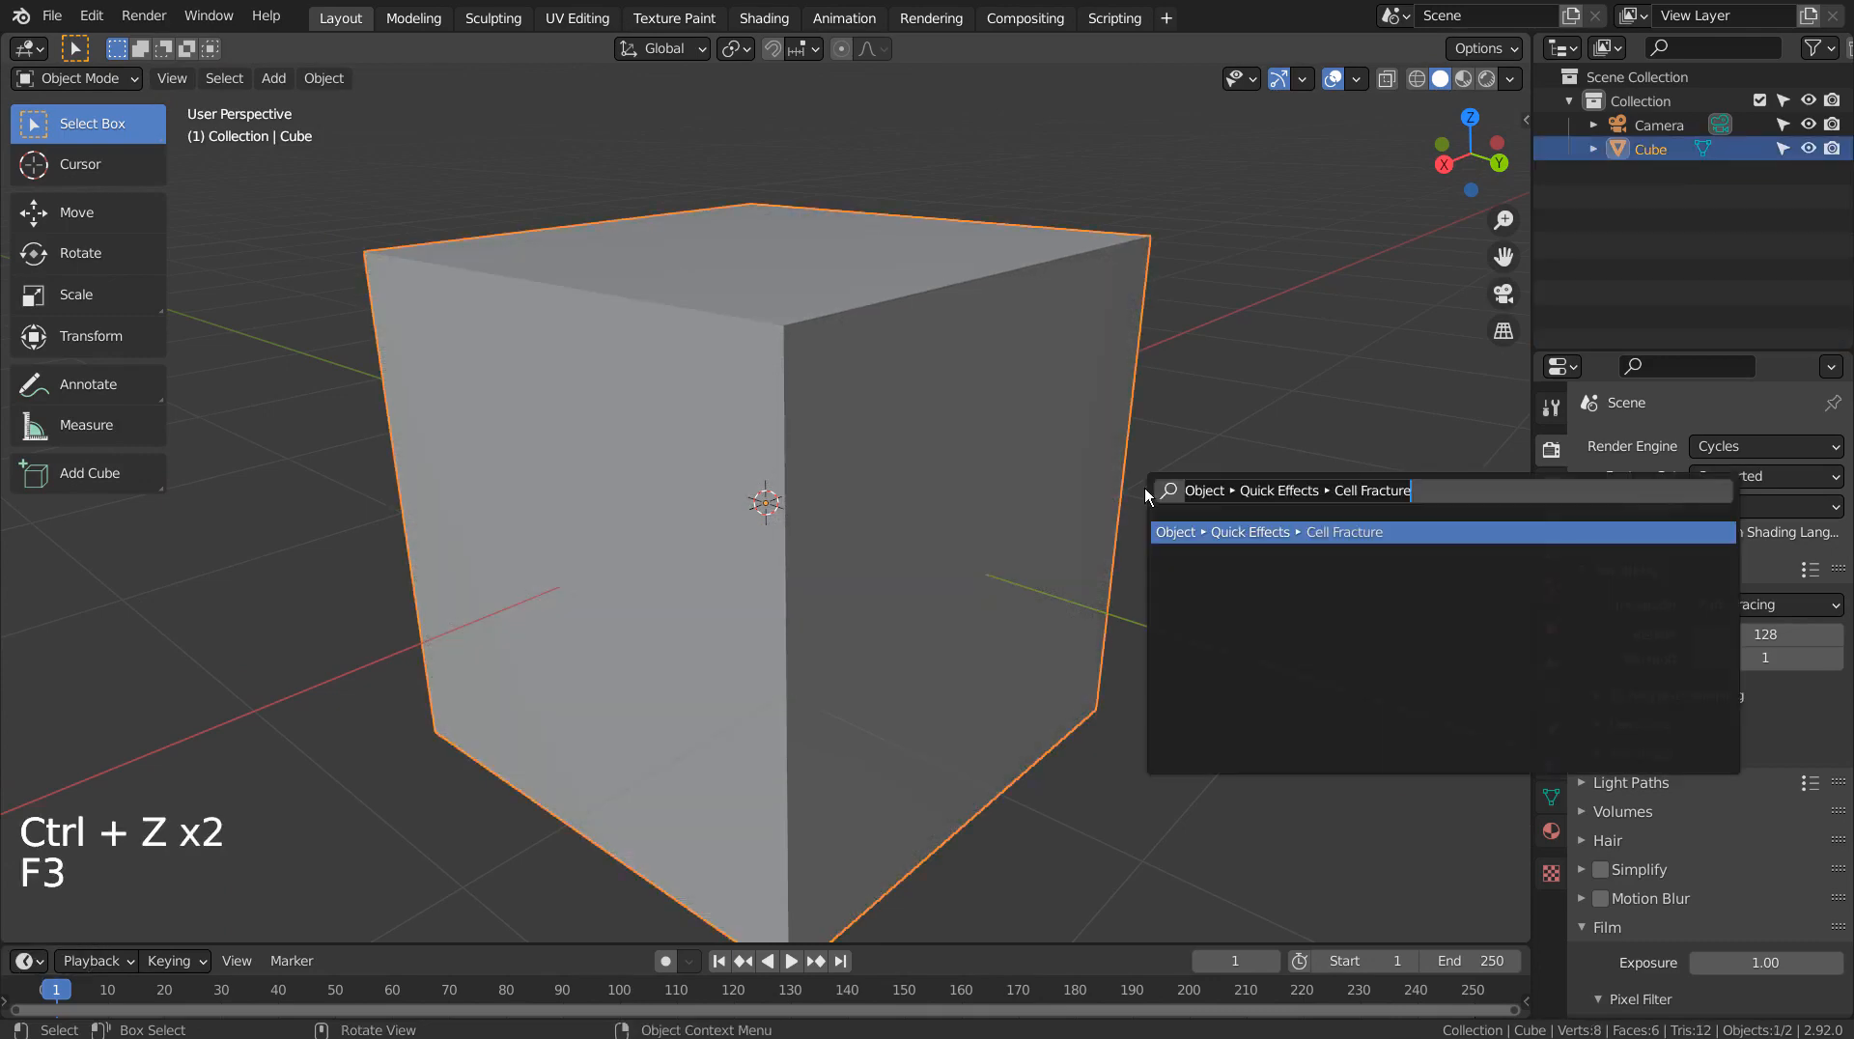
left_click(1252, 534)
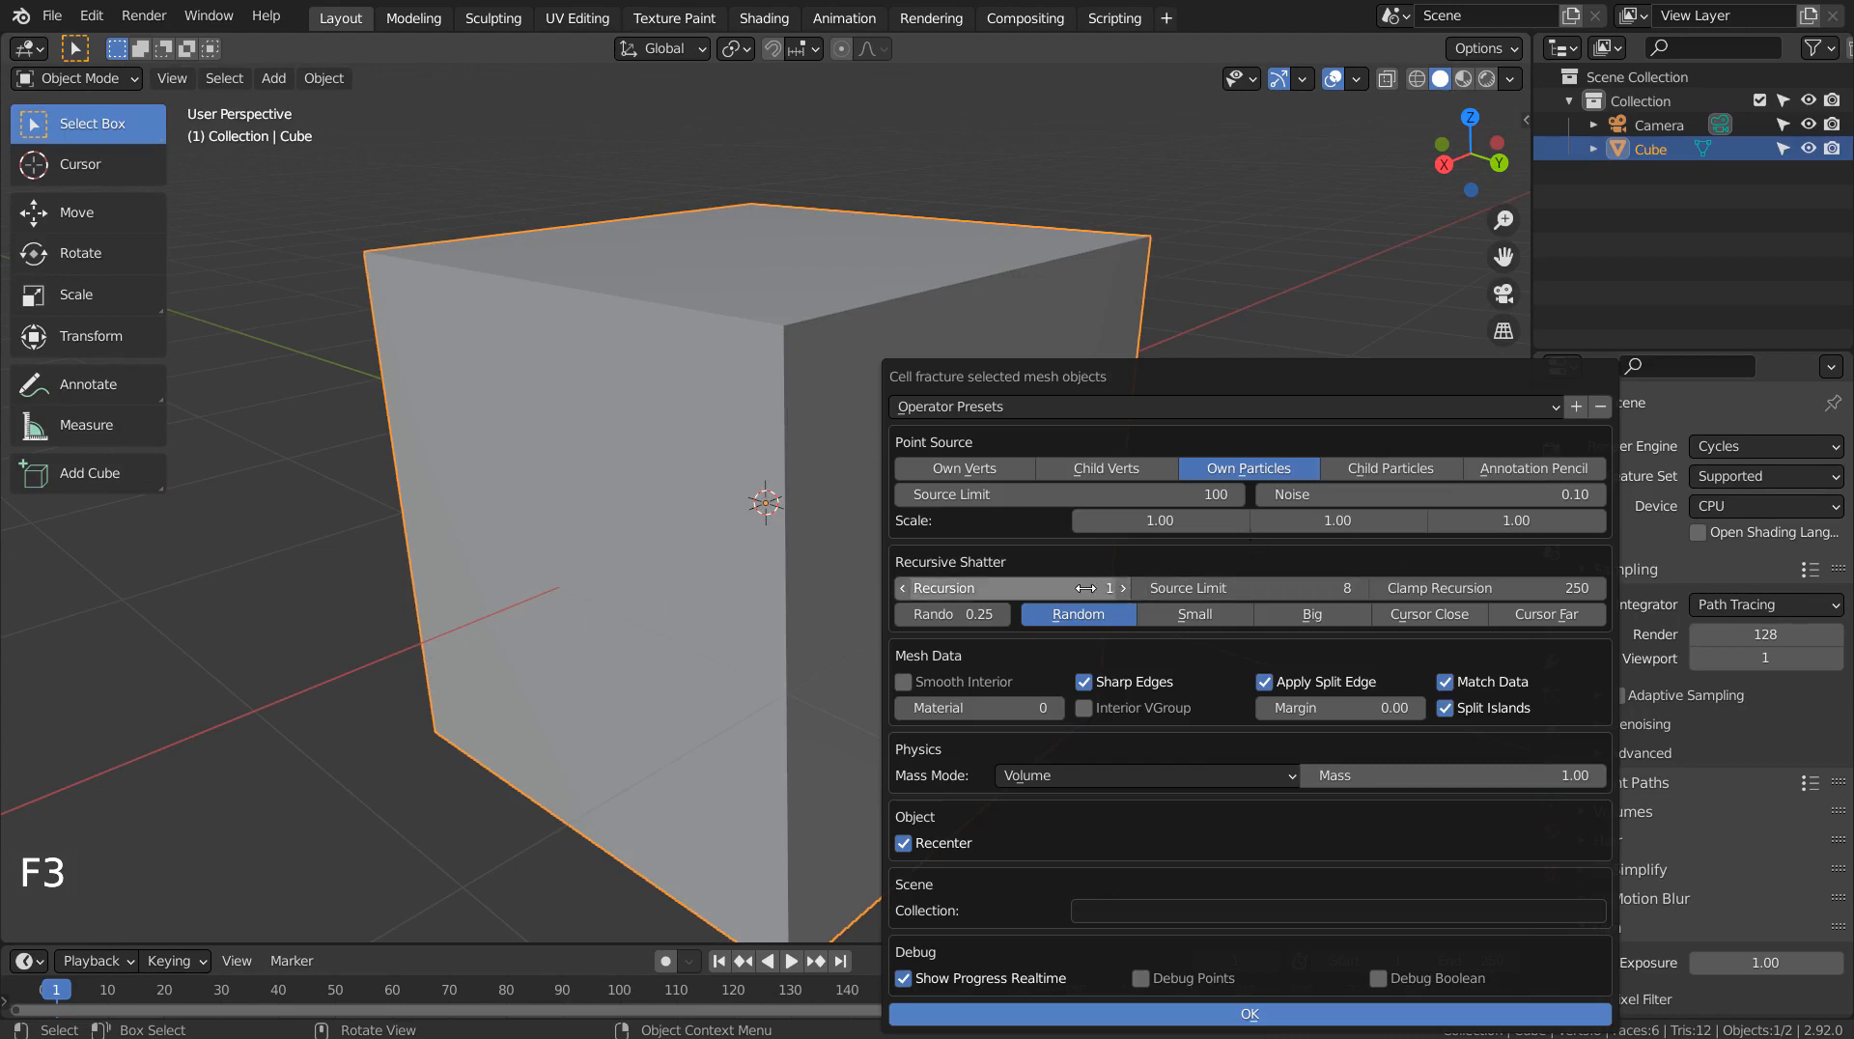
left_click(1123, 585)
type("0")
key("Return")
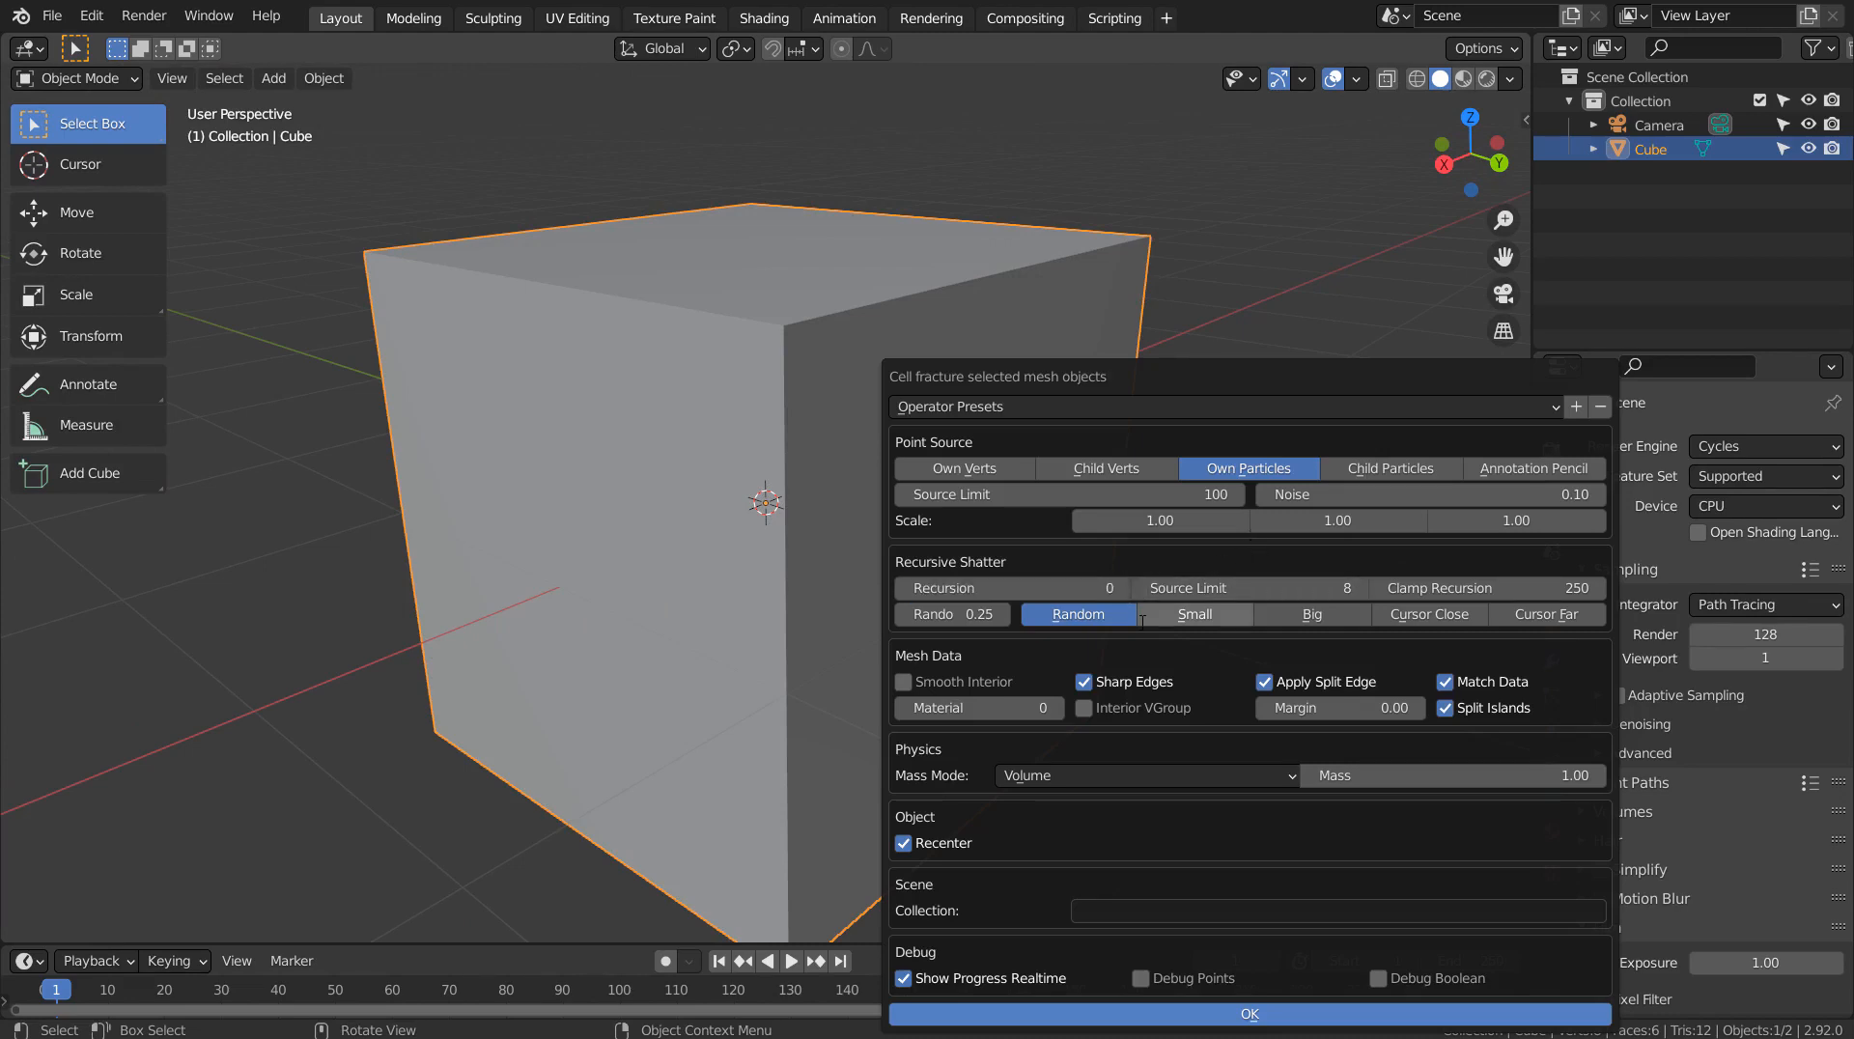
left_click(1249, 1010)
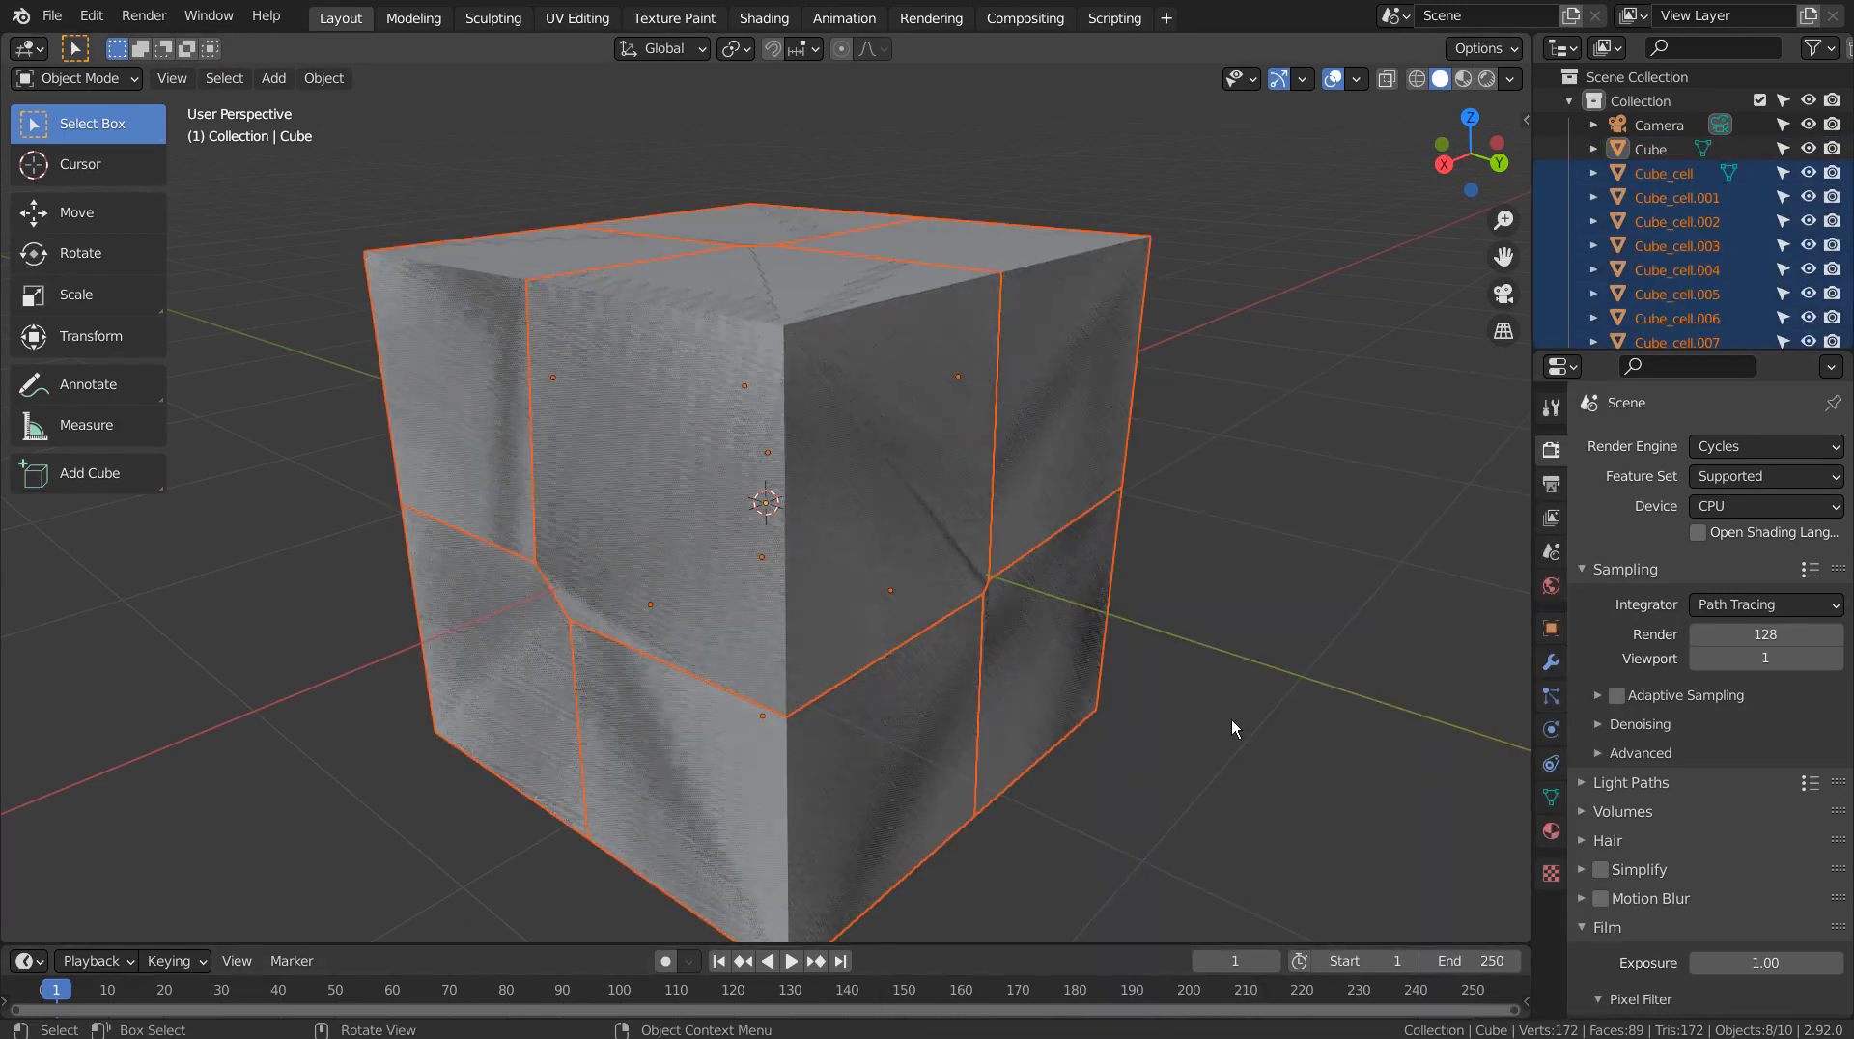
middle_click_drag(1230, 721, 1294, 666)
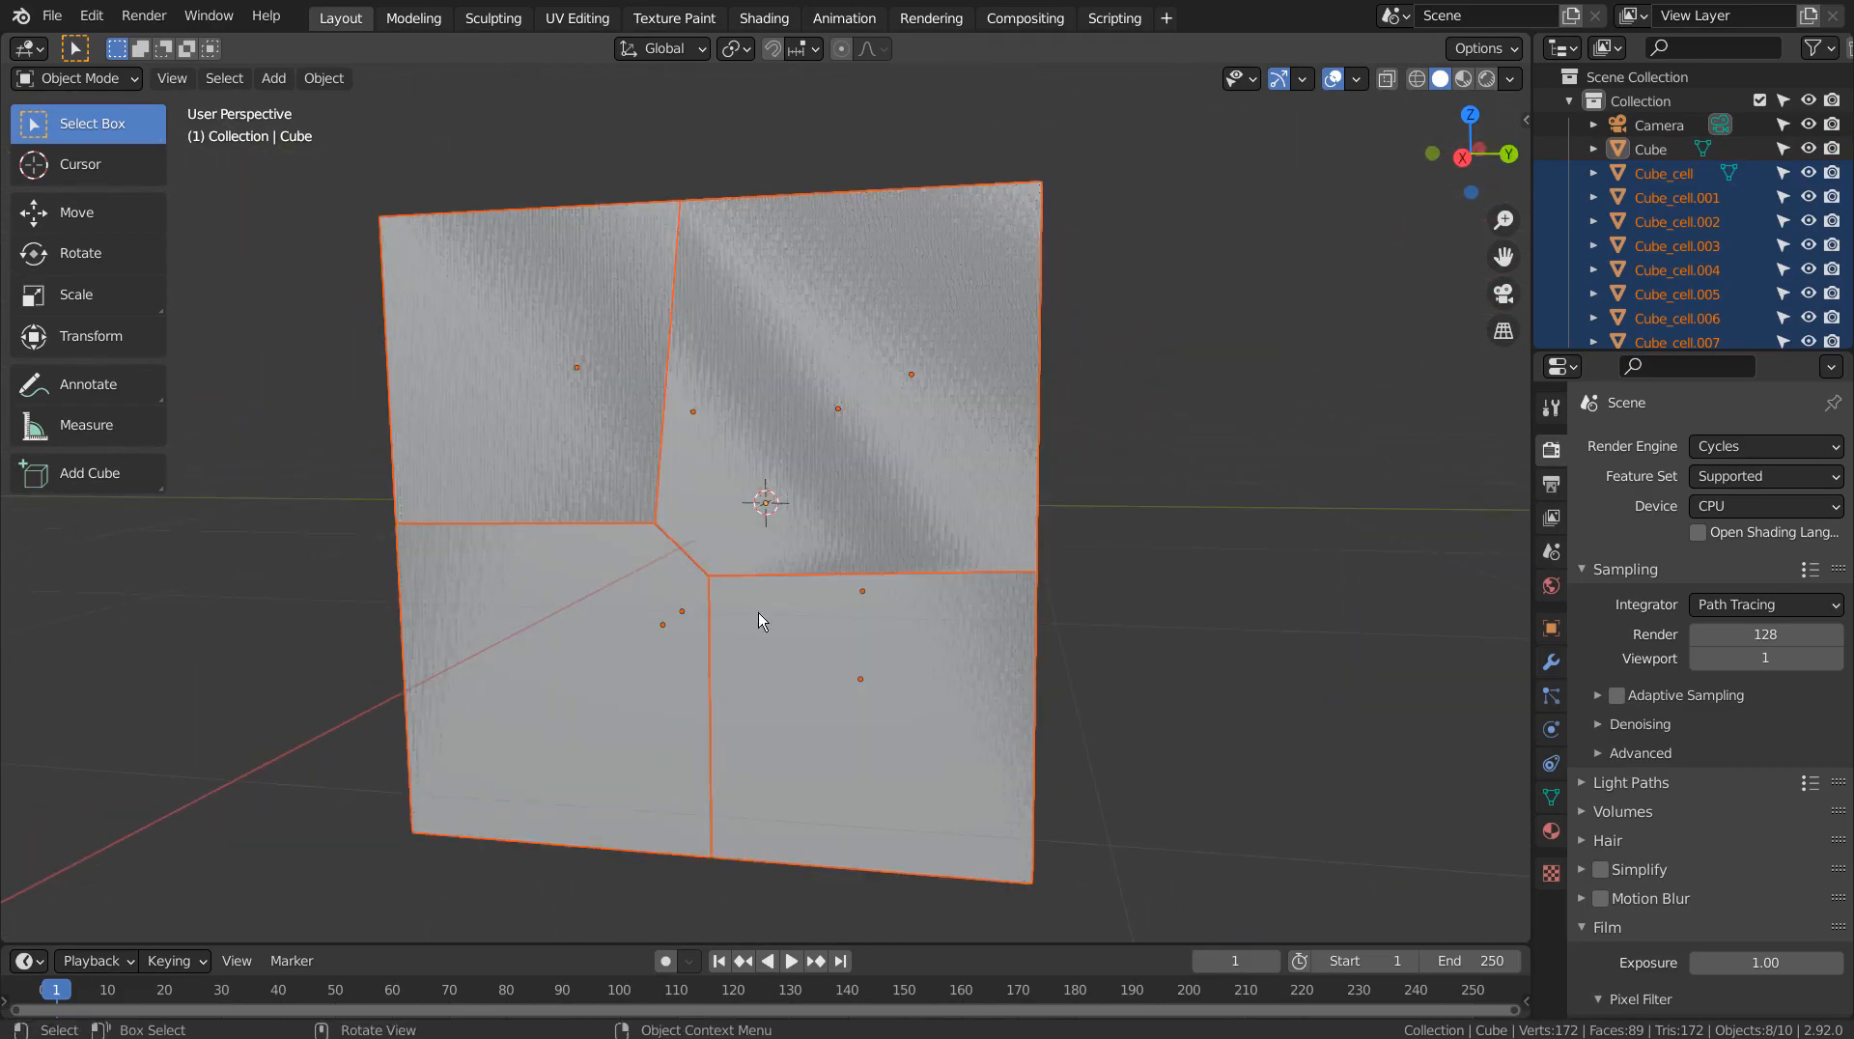
key("ctrl+z")
left_click(871, 587)
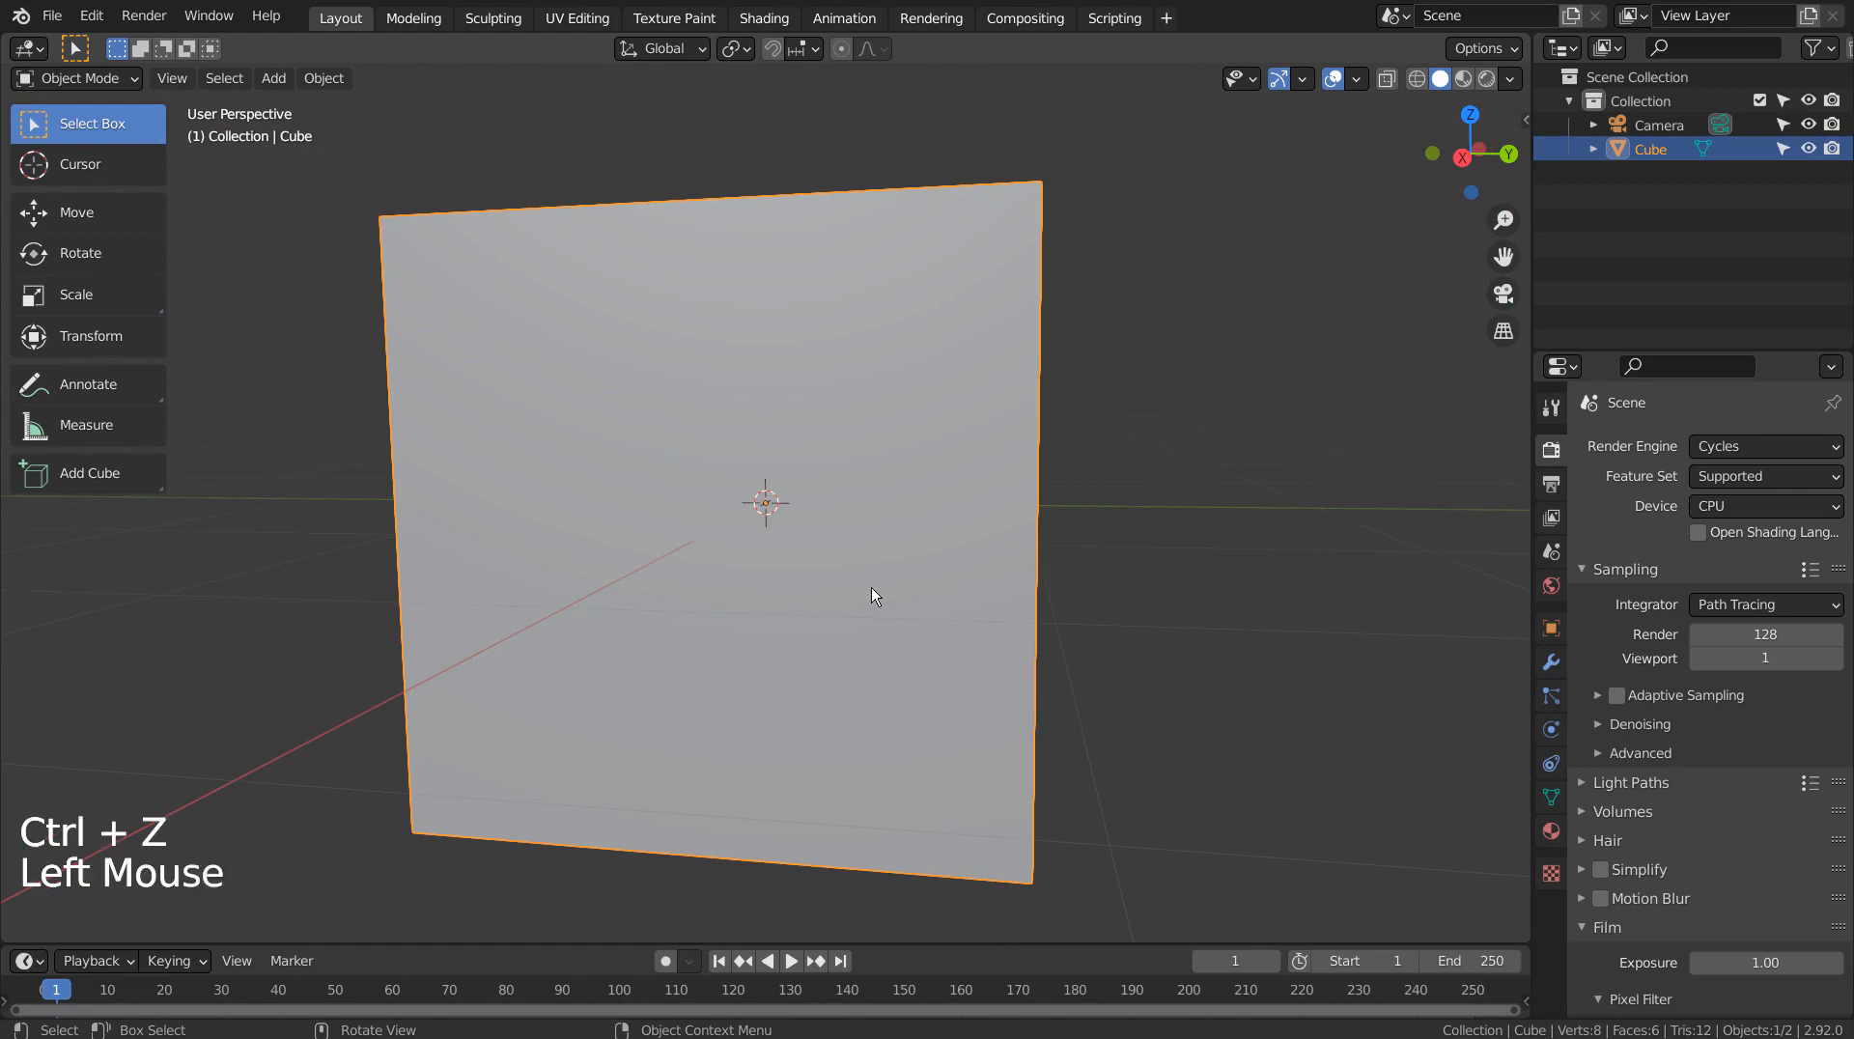
- Try Cell Fracture on the cube with noise of 0.5, inspect the pieces and undo it
key("F3")
left_click(1182, 632)
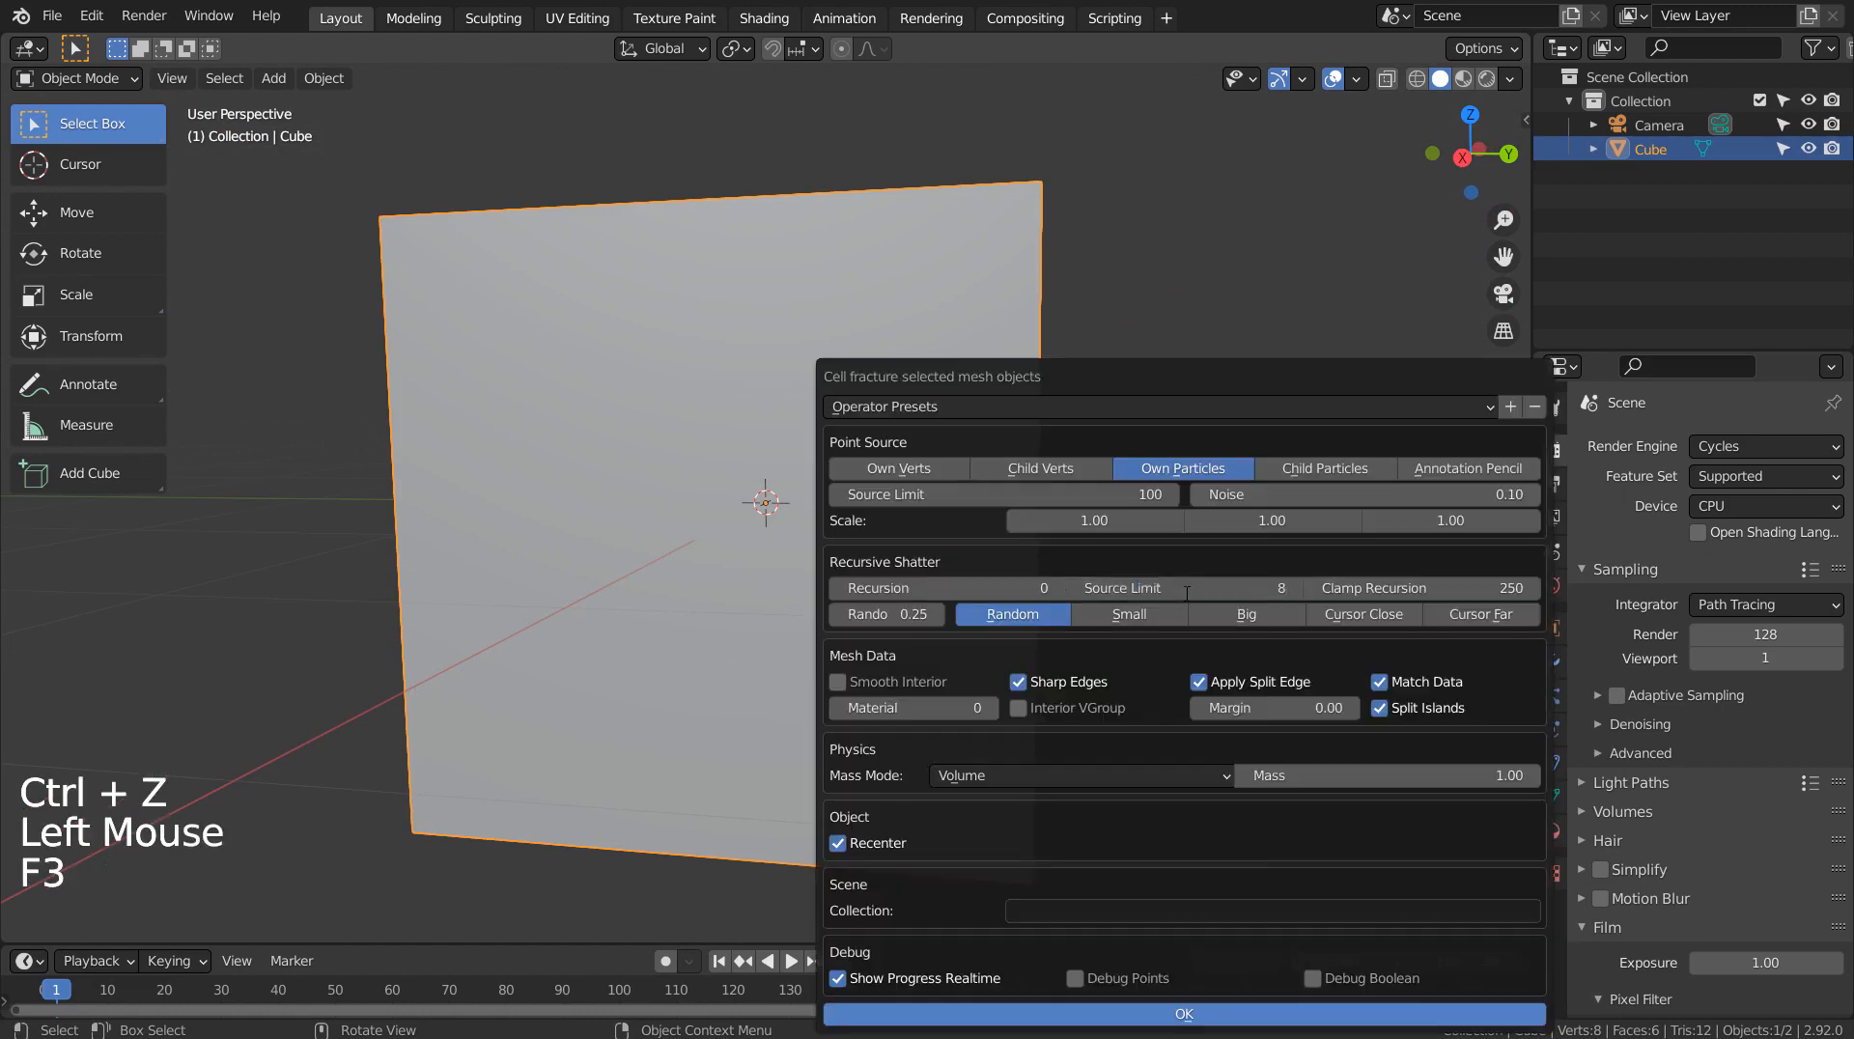
left_click(1417, 494)
type(".5")
key("Return")
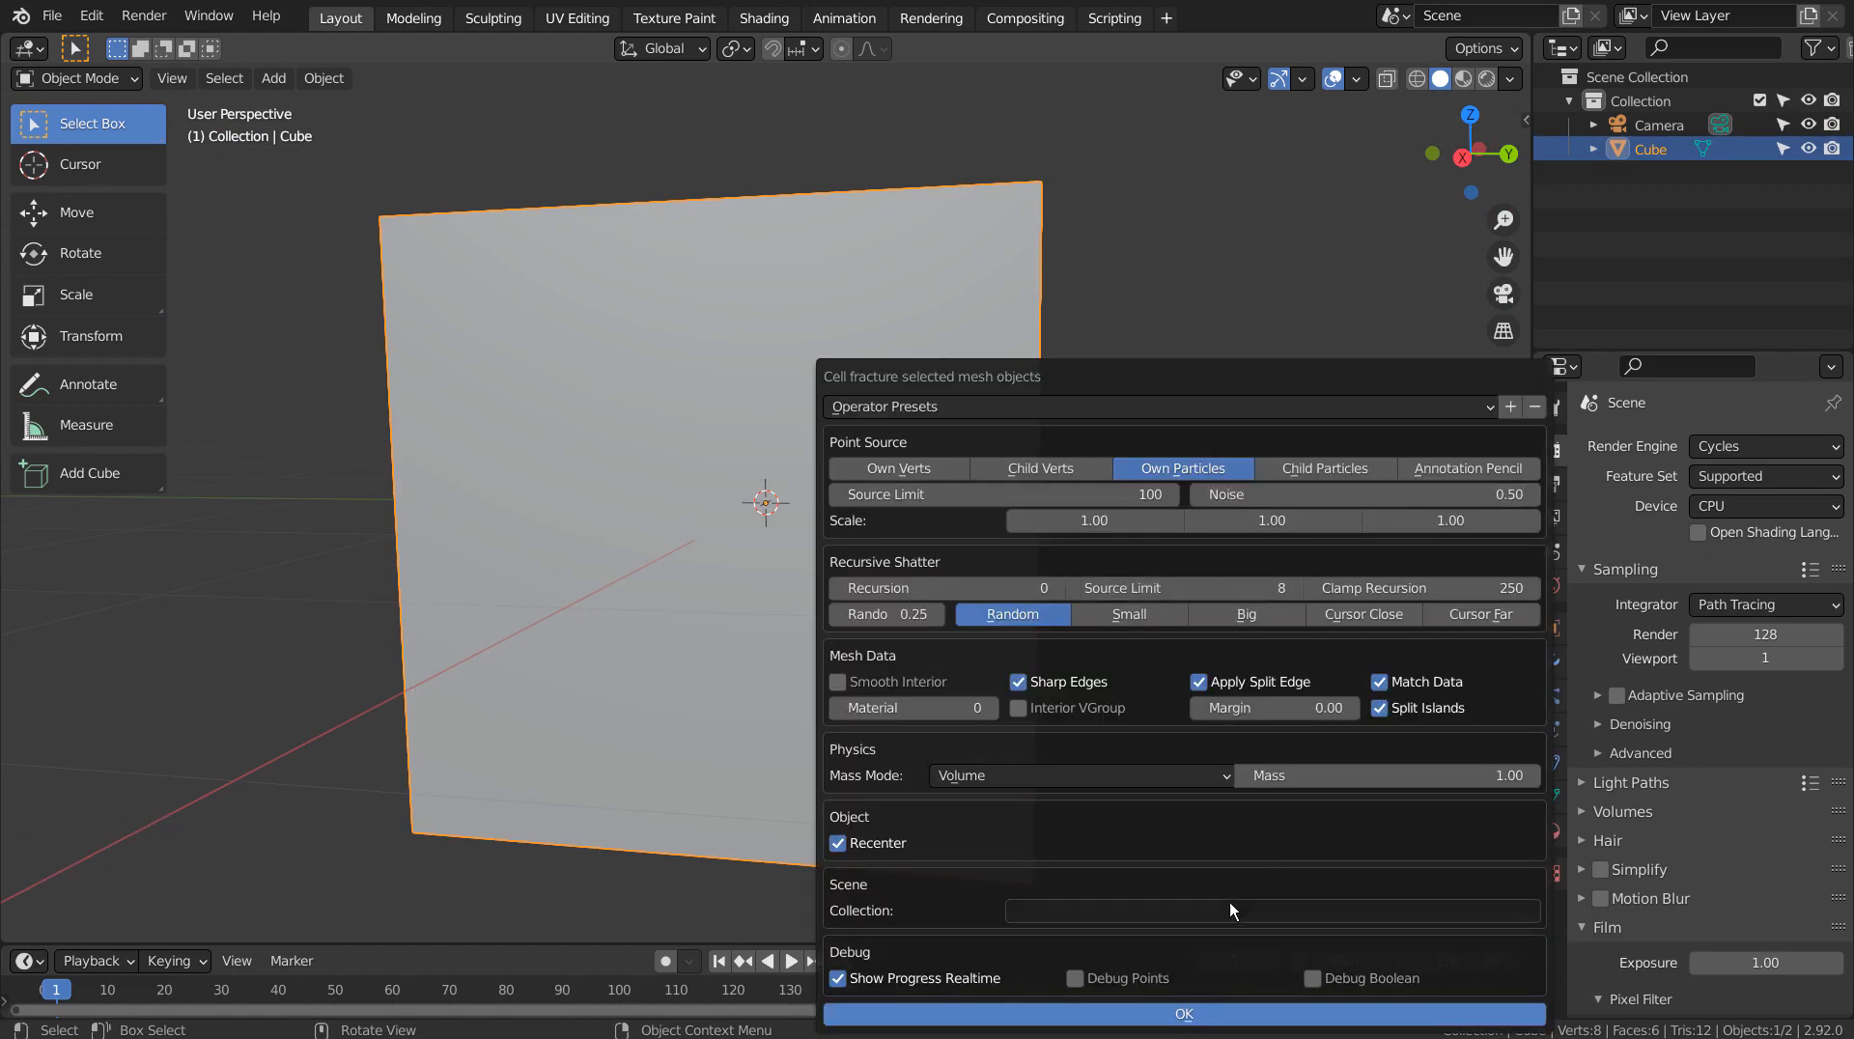
left_click(1184, 1015)
middle_click_drag(1036, 483, 1138, 617)
key("ctrl+z")
middle_click(1140, 618)
- Try Cell Fracture on the cube with noise of 1, inspect the pieces and undo it
key("F3")
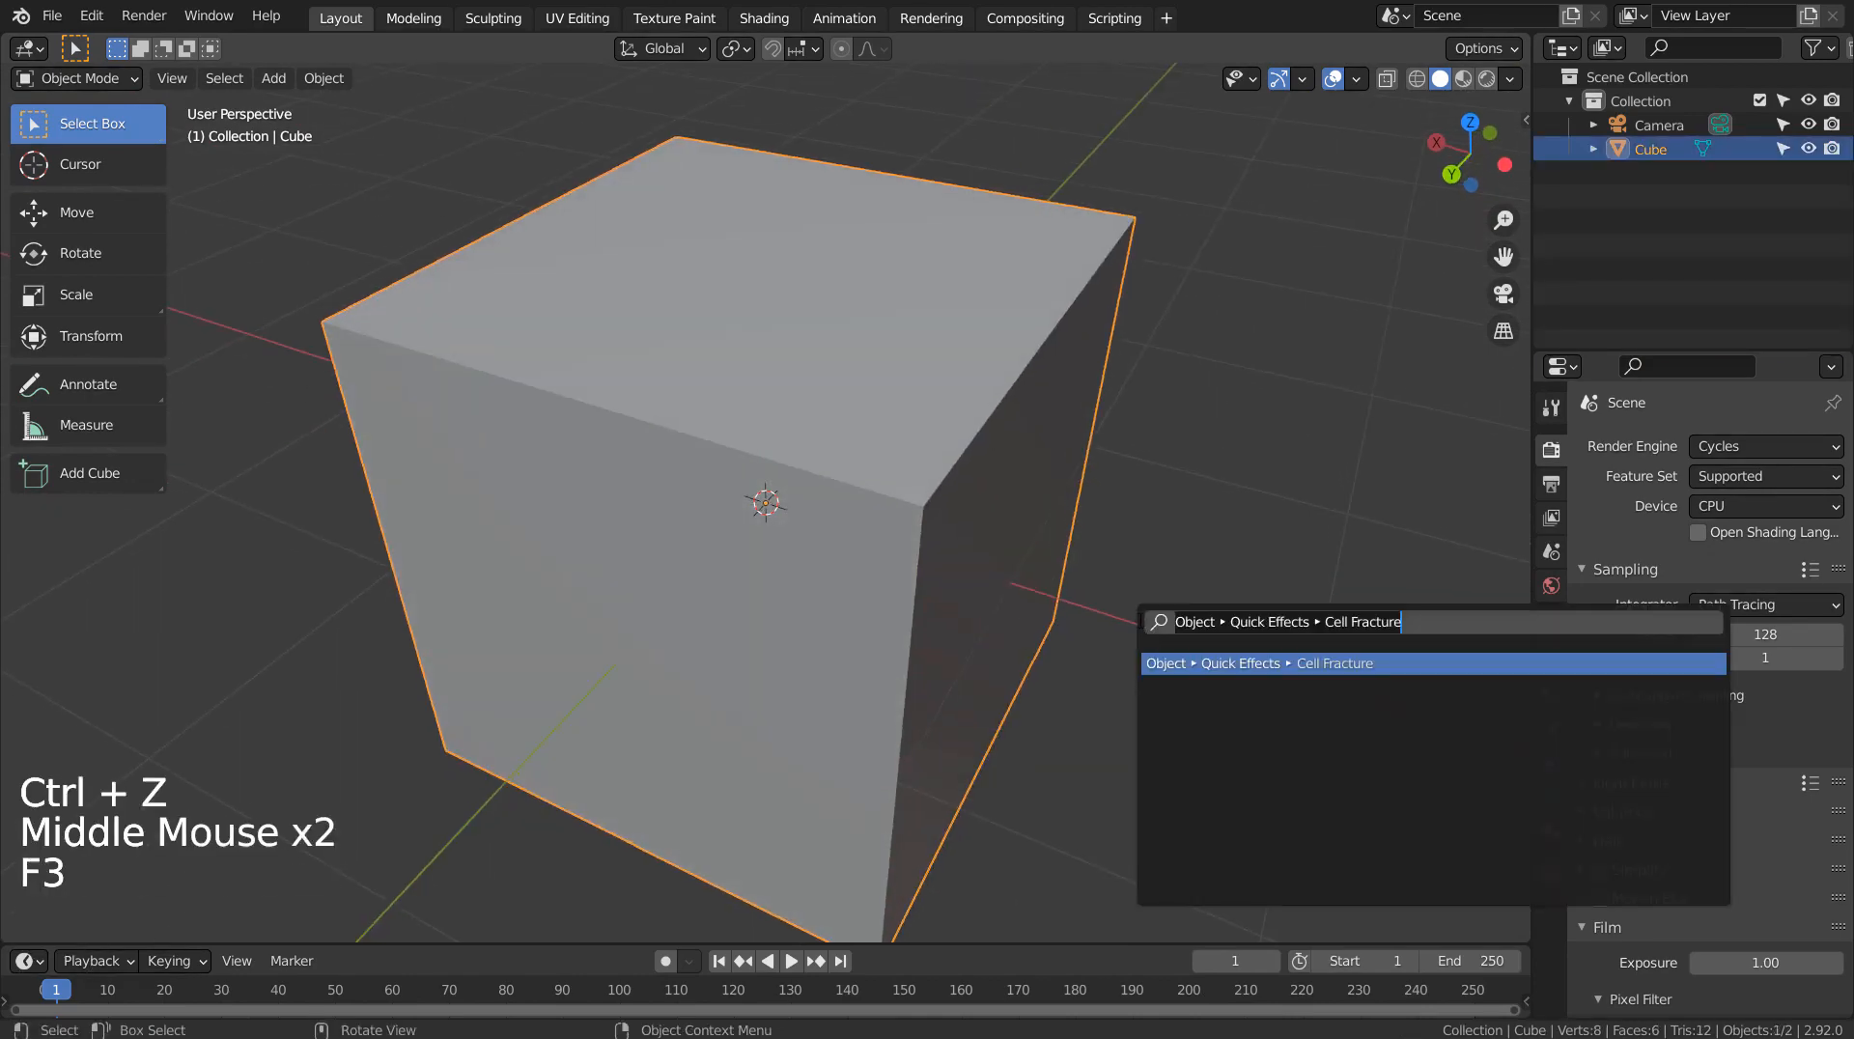
key("Return")
double_click(1390, 494)
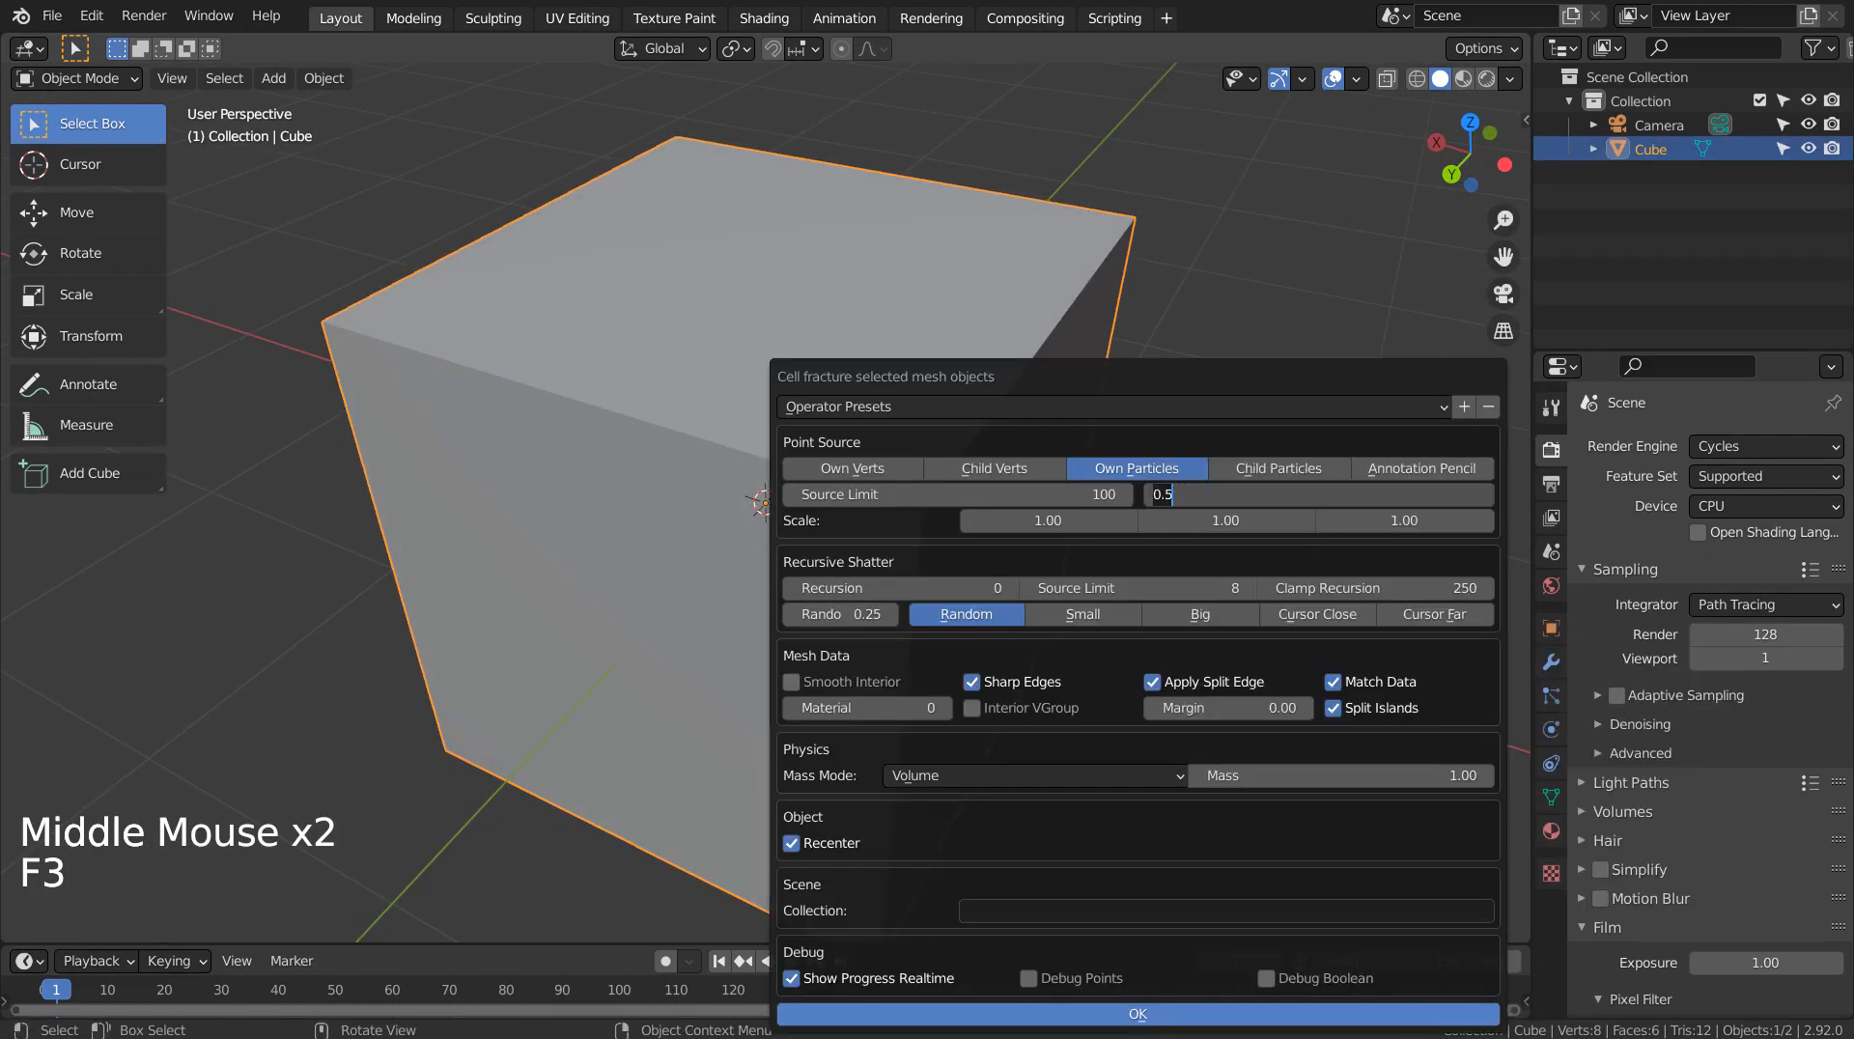
type("1")
key("Return")
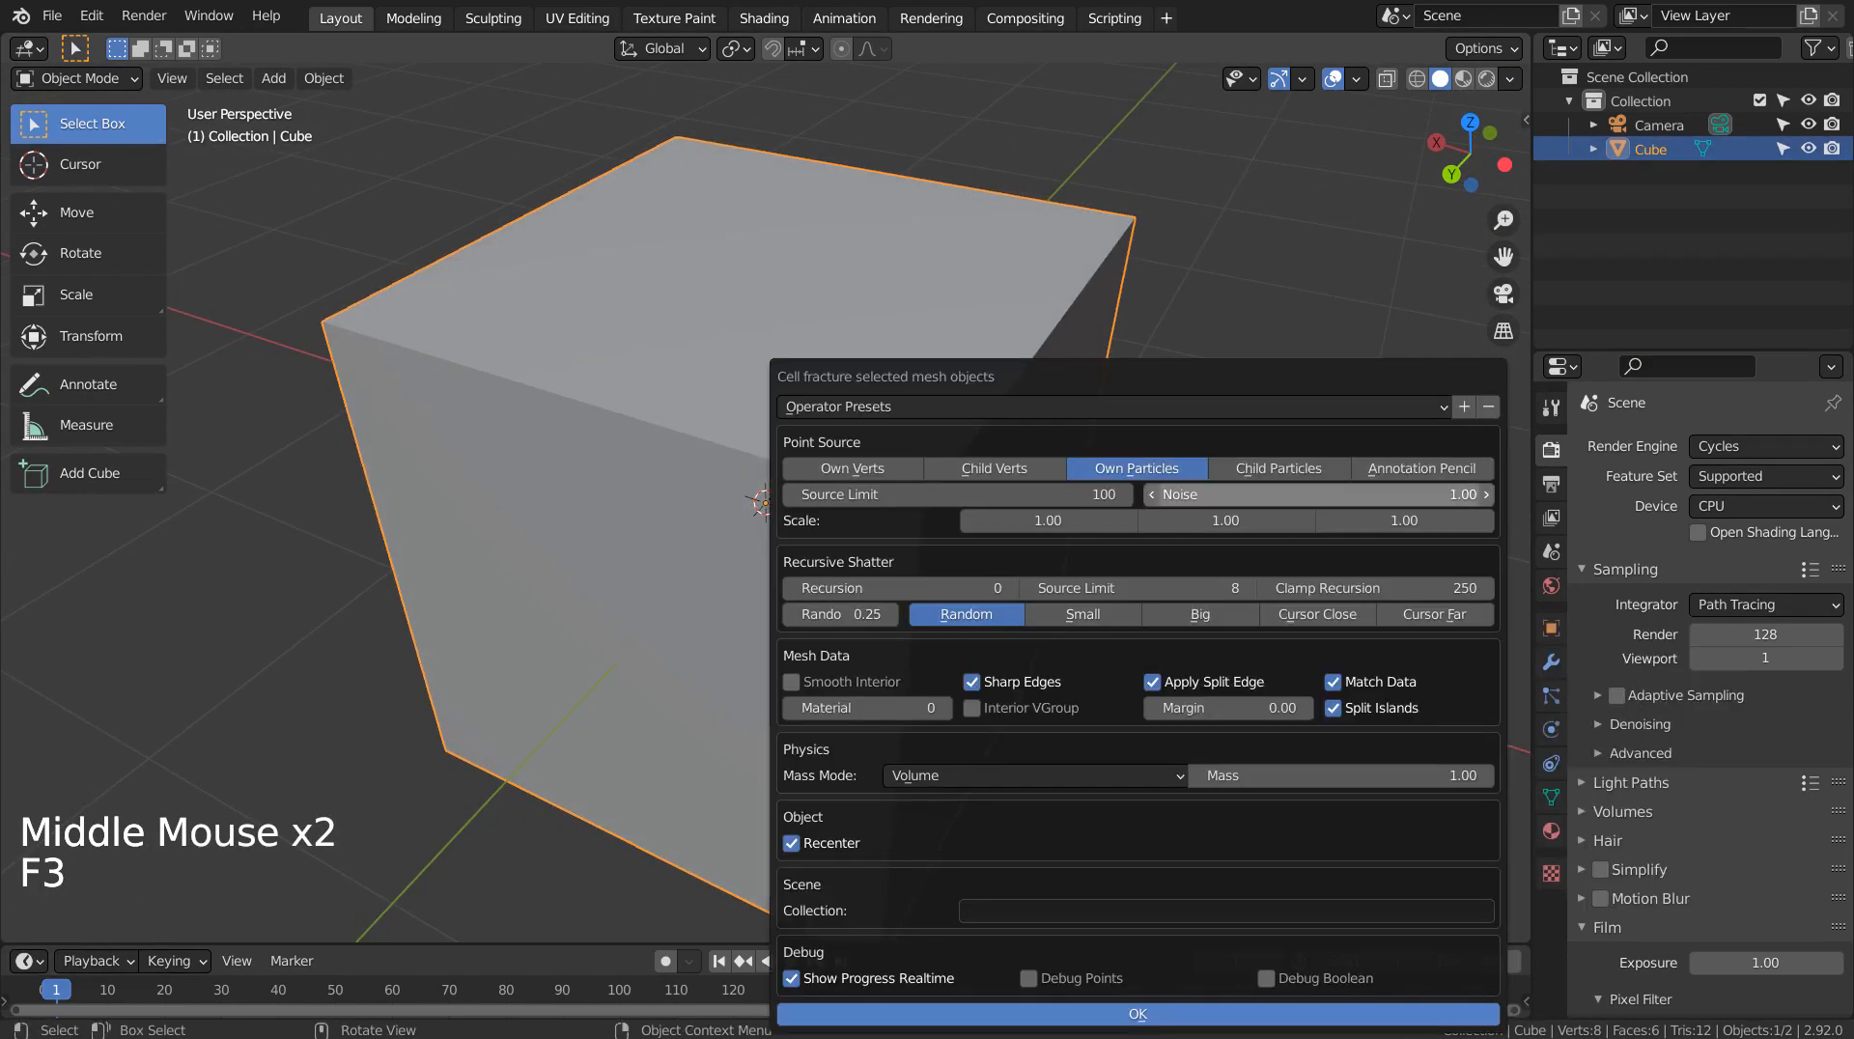
left_click(1180, 1011)
middle_click_drag(1010, 629, 1082, 759)
key("ctrl+z")
- Fracture the cube into cells with the Cell Fracture noise set to 0.5
key("F3")
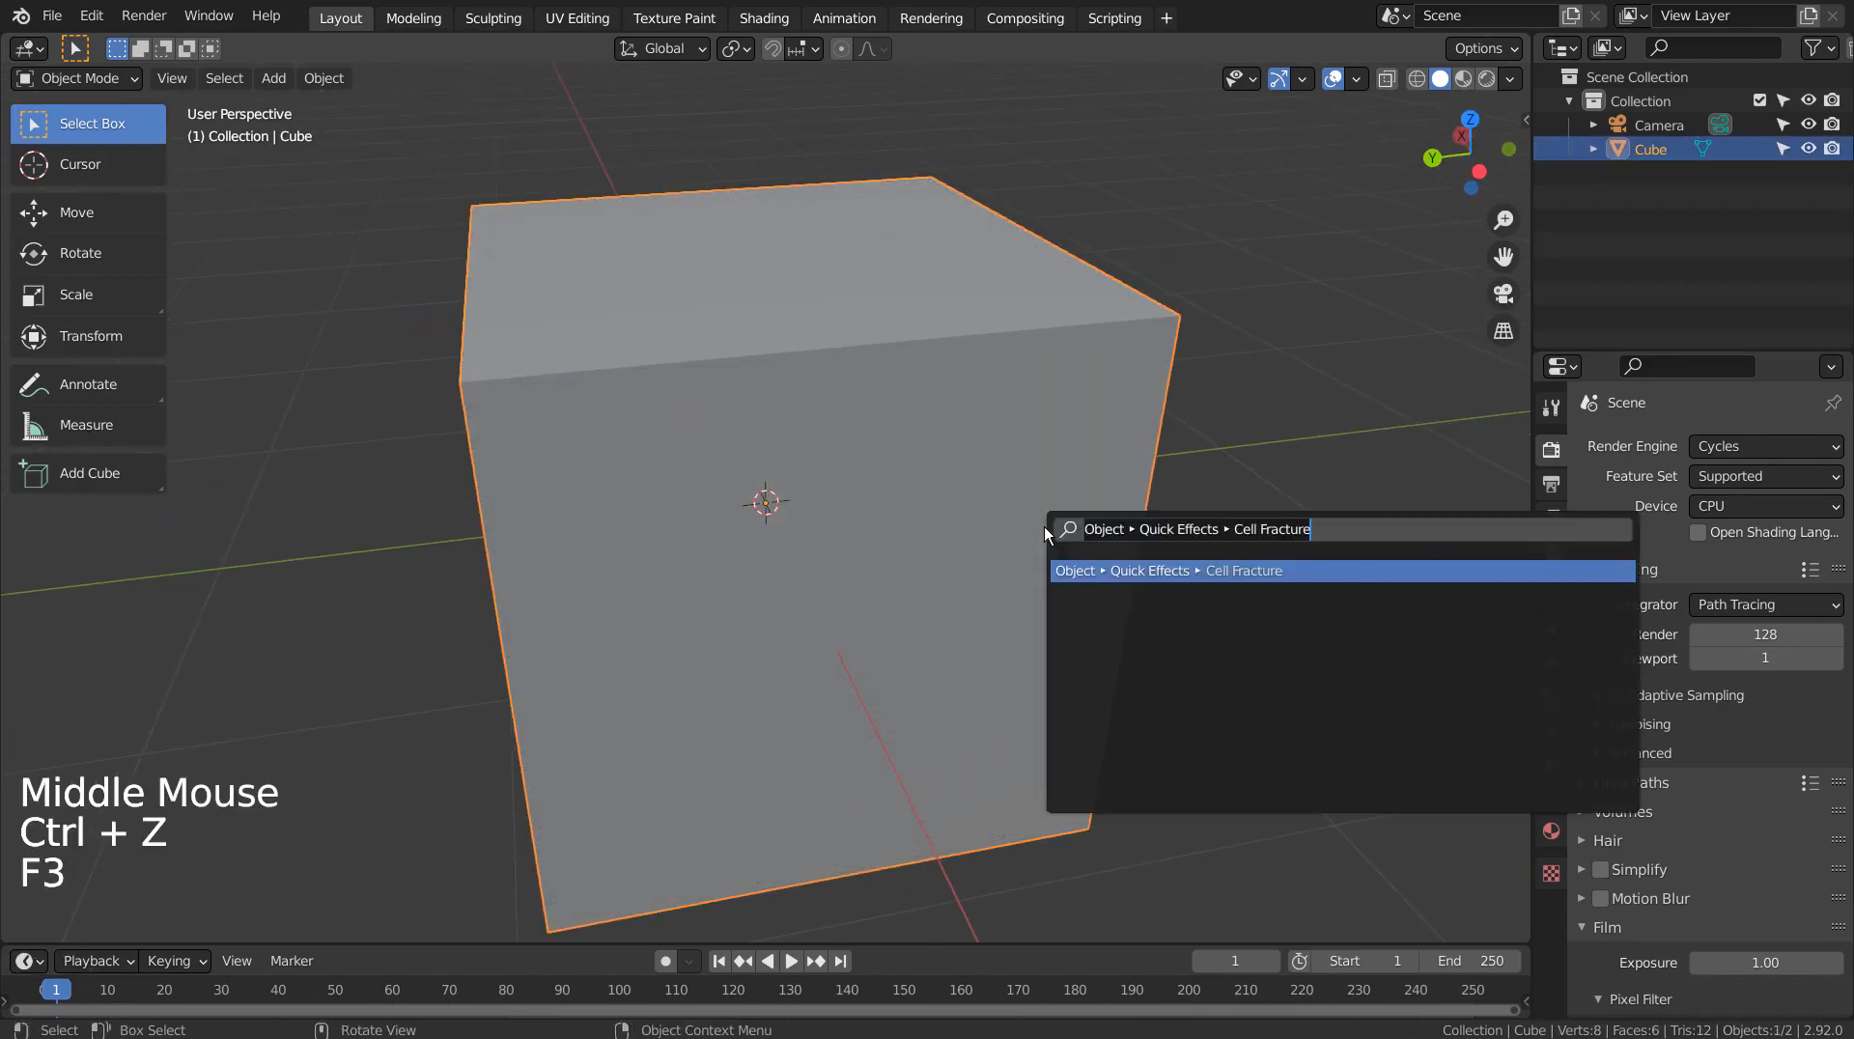
key("Return")
left_click(1091, 497)
type("0.5")
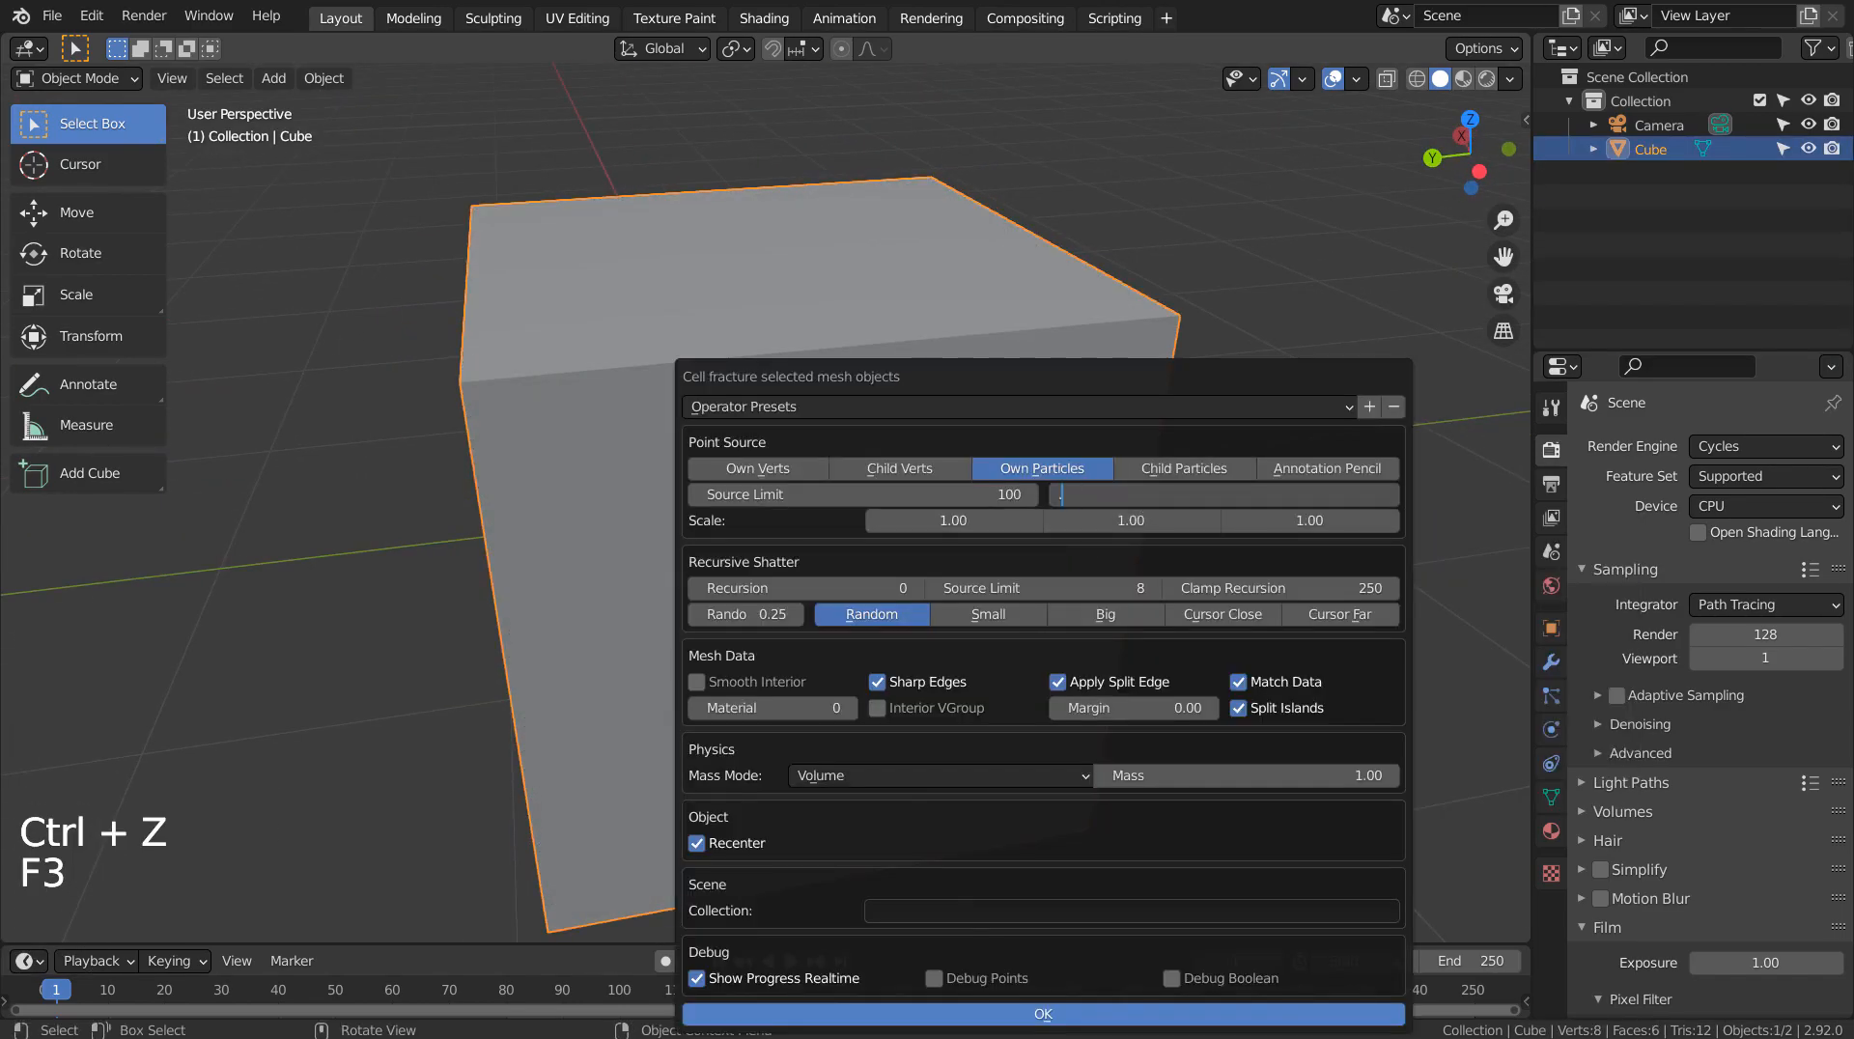
key("Return")
left_click(1159, 1020)
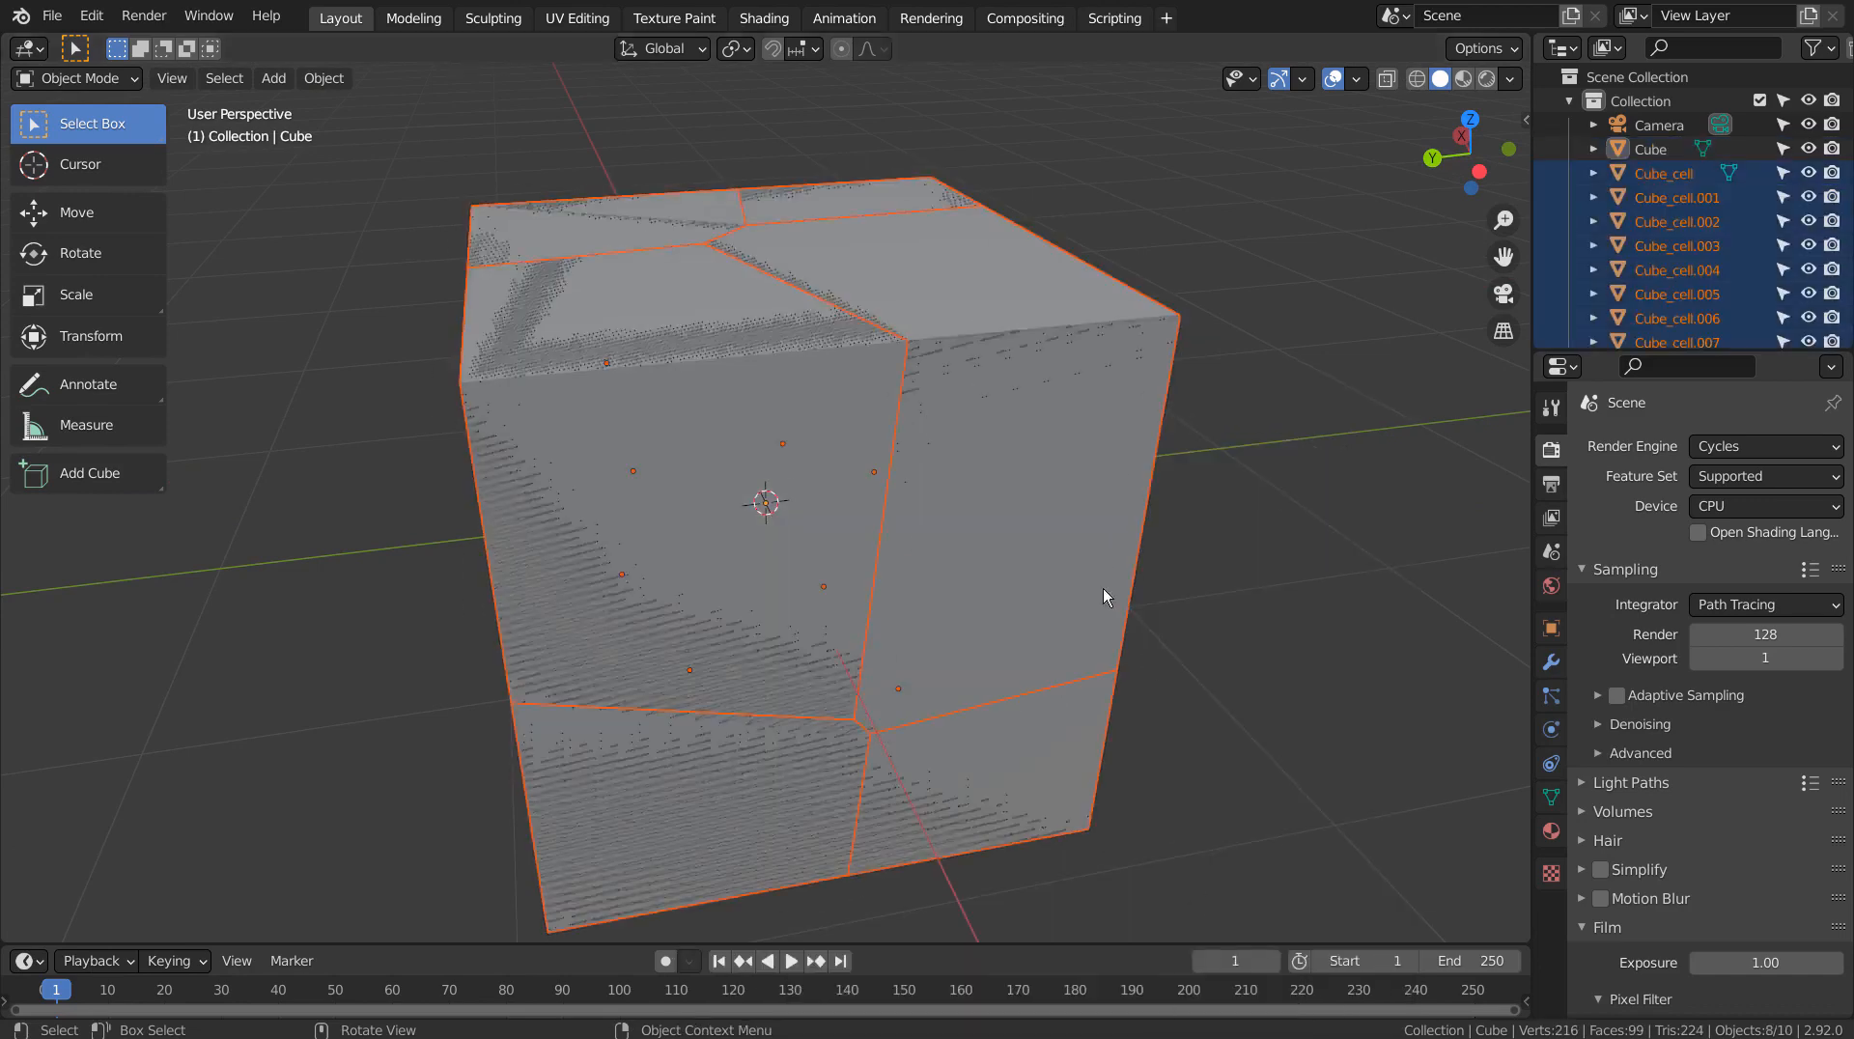
middle_click_drag(832, 432, 943, 440)
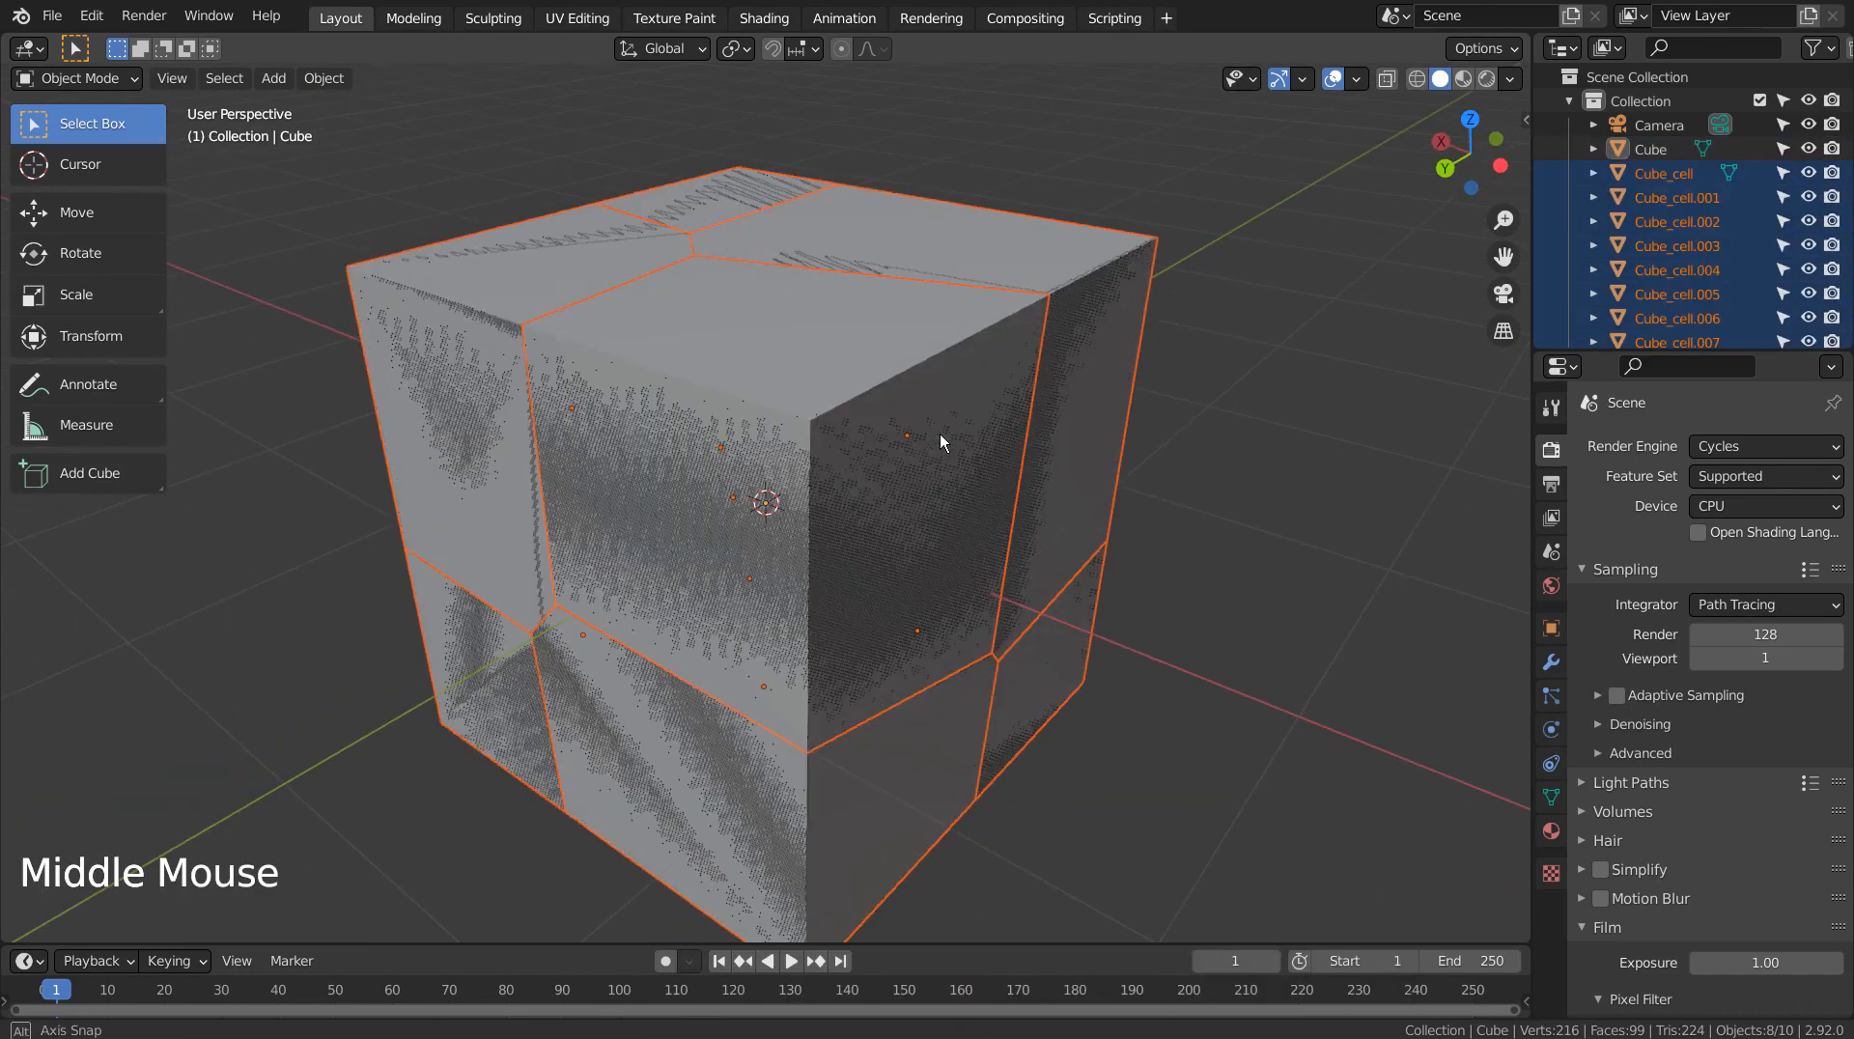
- Move the fractured cube pieces into a new collection
key("m")
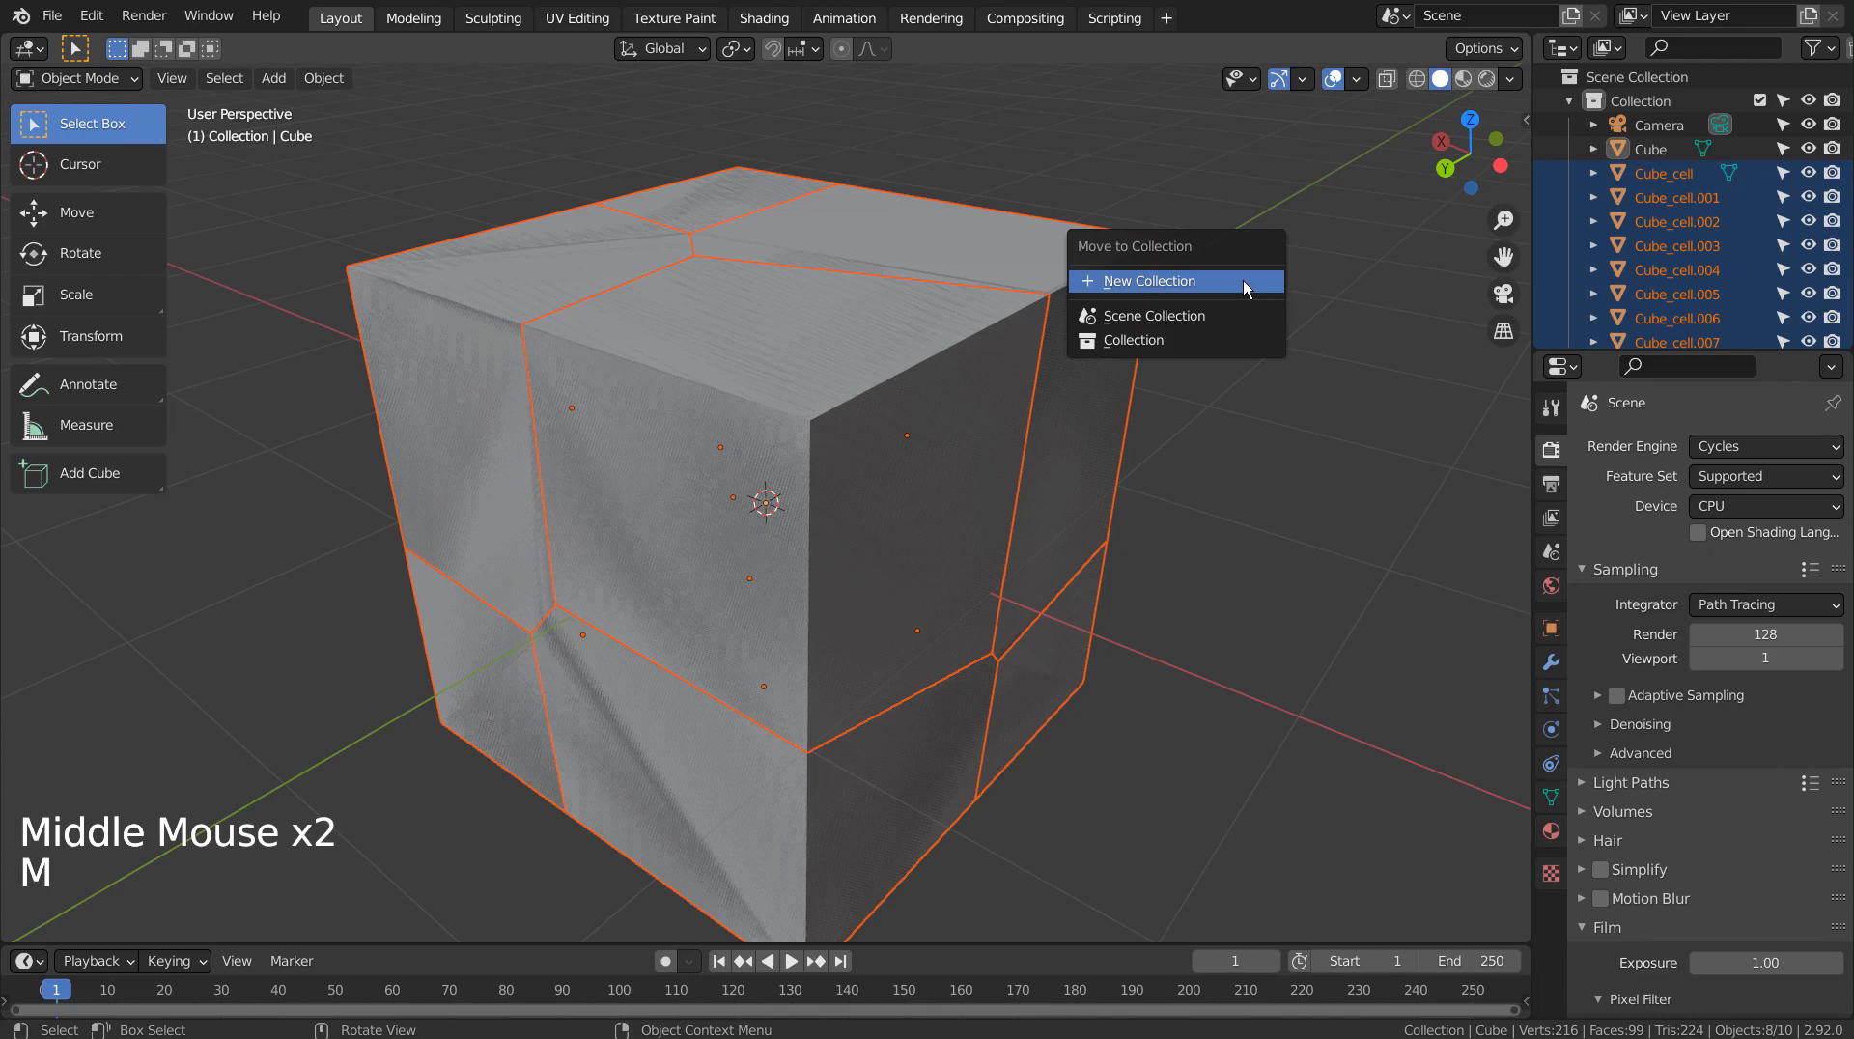
left_click(1243, 280)
left_click(1242, 353)
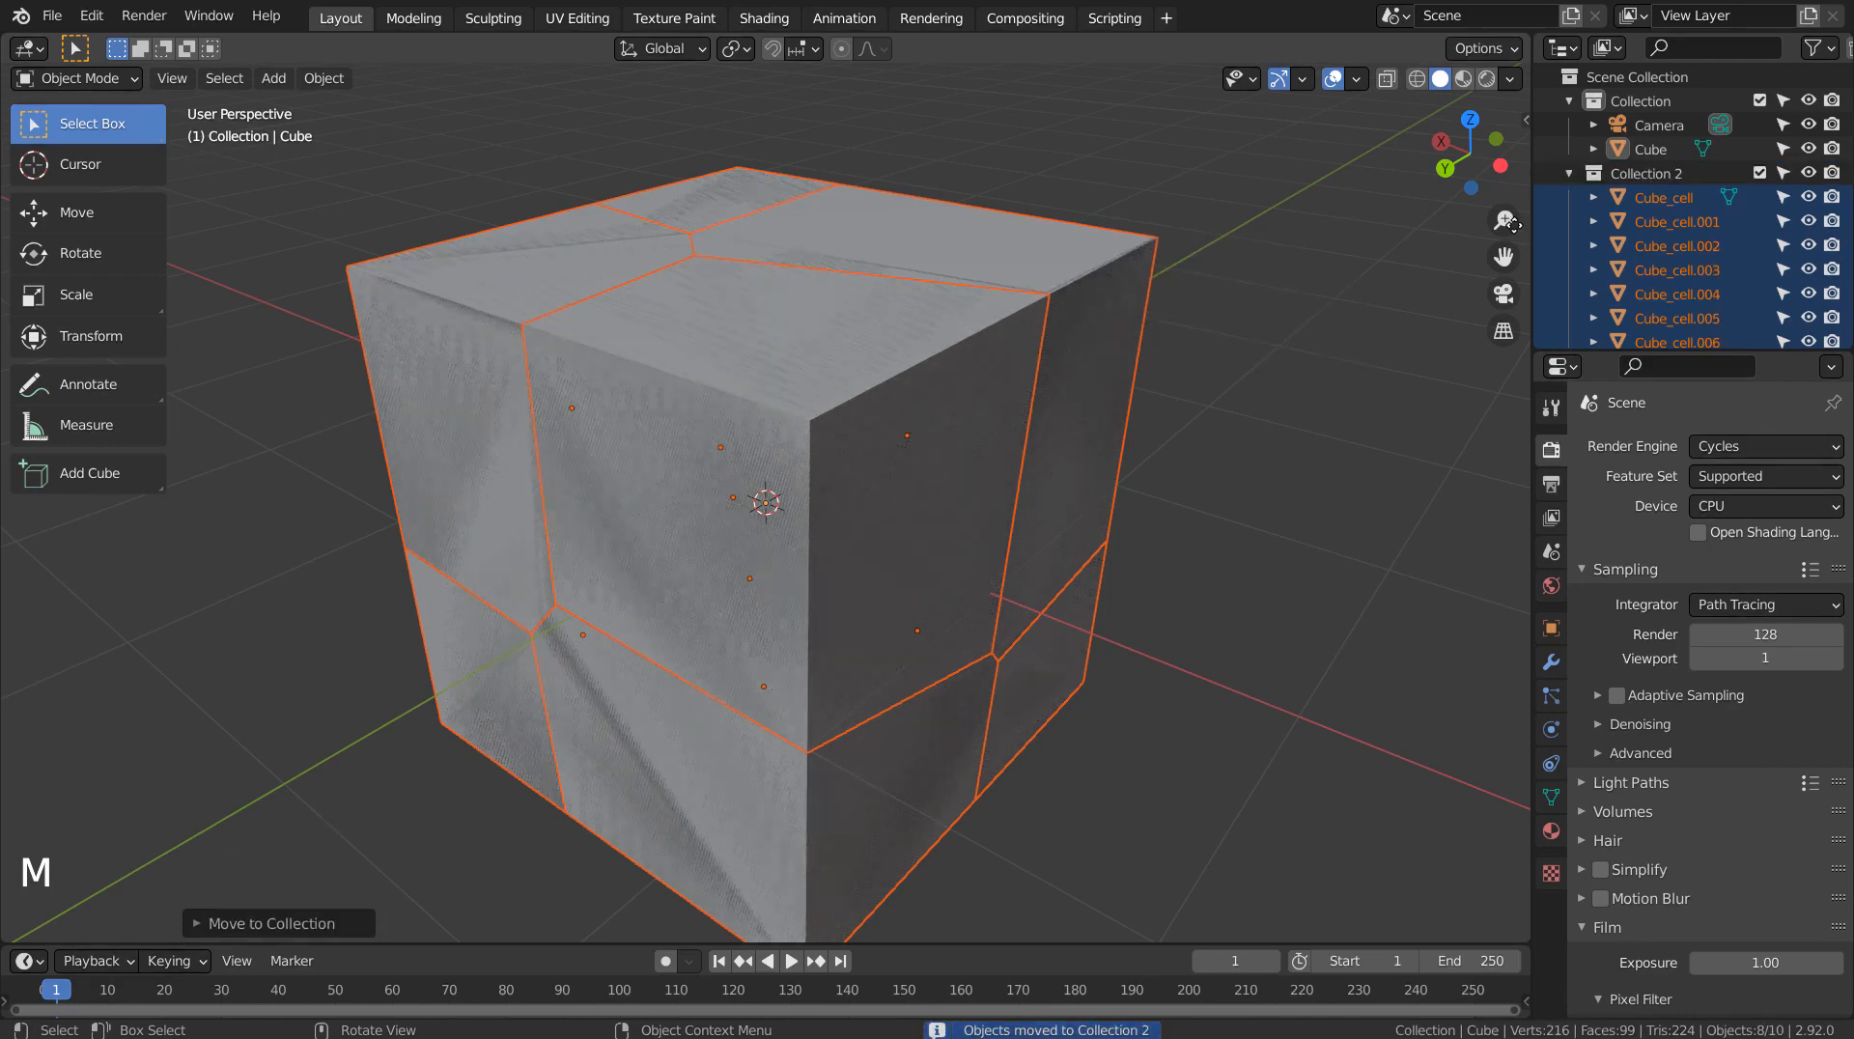
- Select the original cube and make its material a single-user copy, separate from the fractured pieces
left_click(1651, 149)
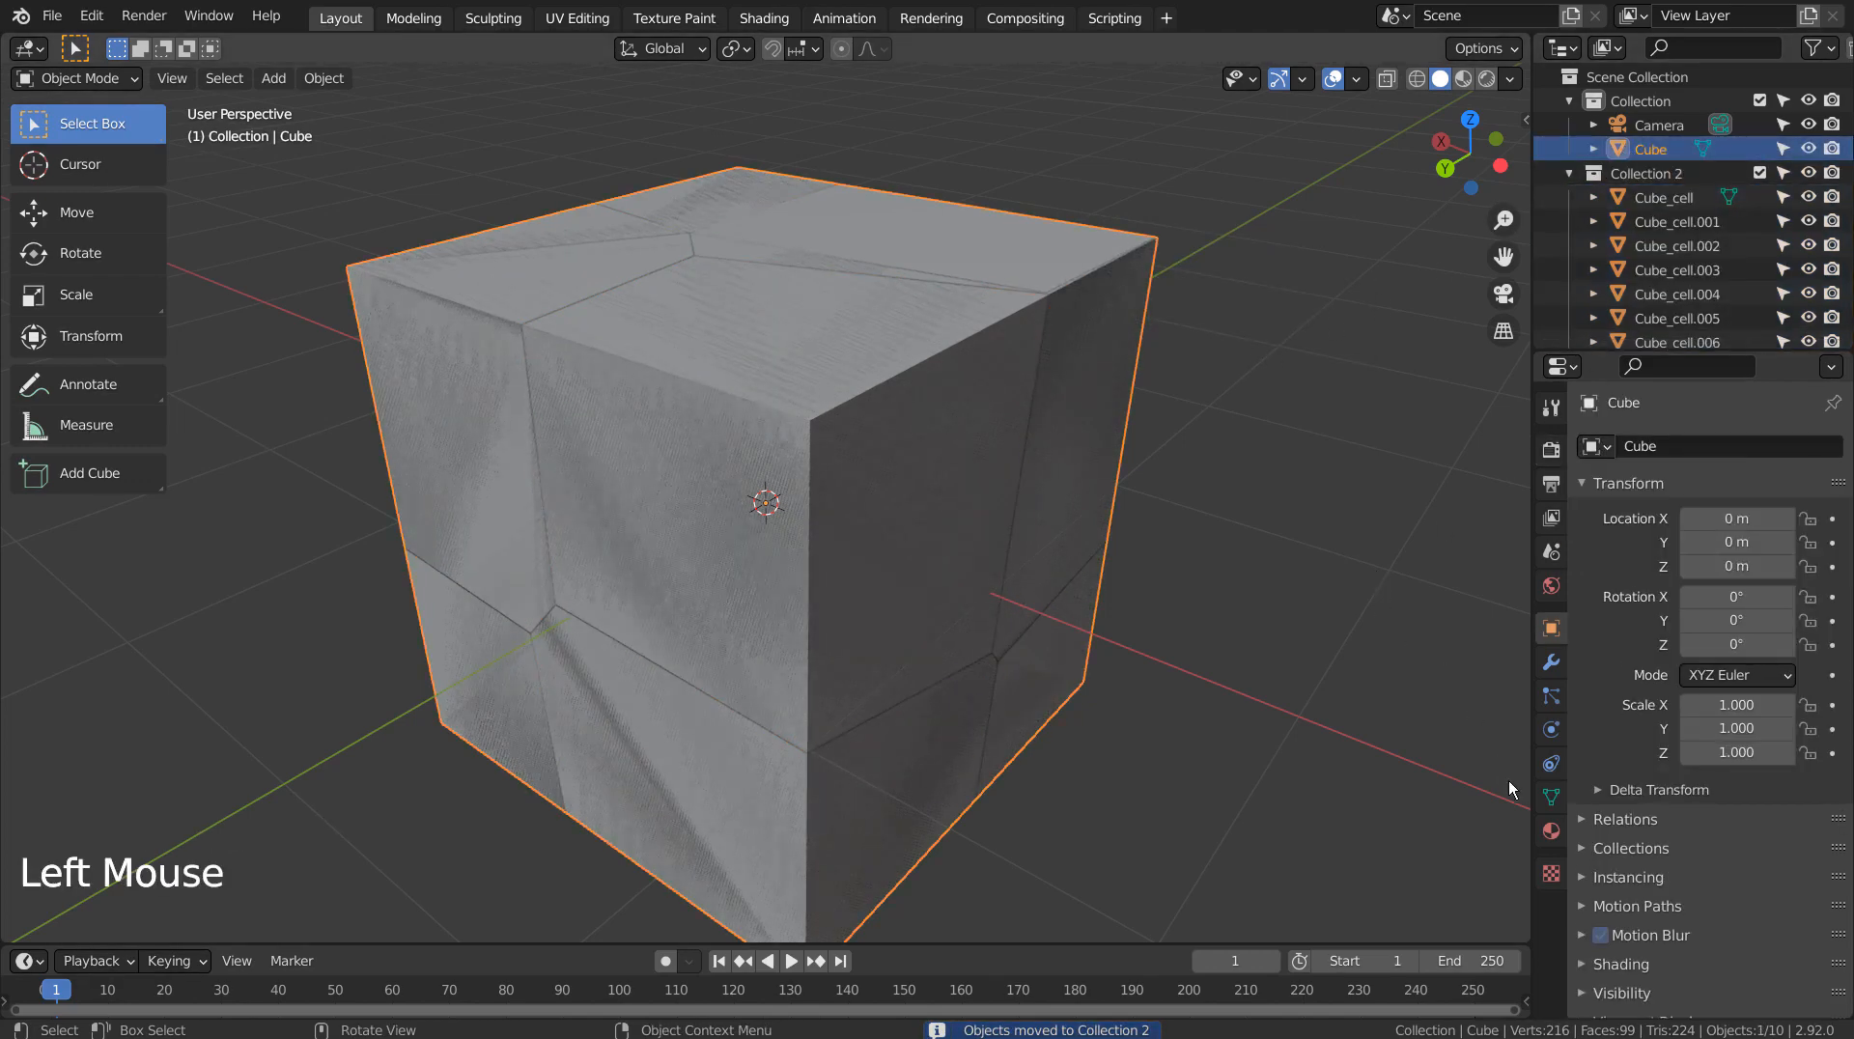
left_click(1542, 832)
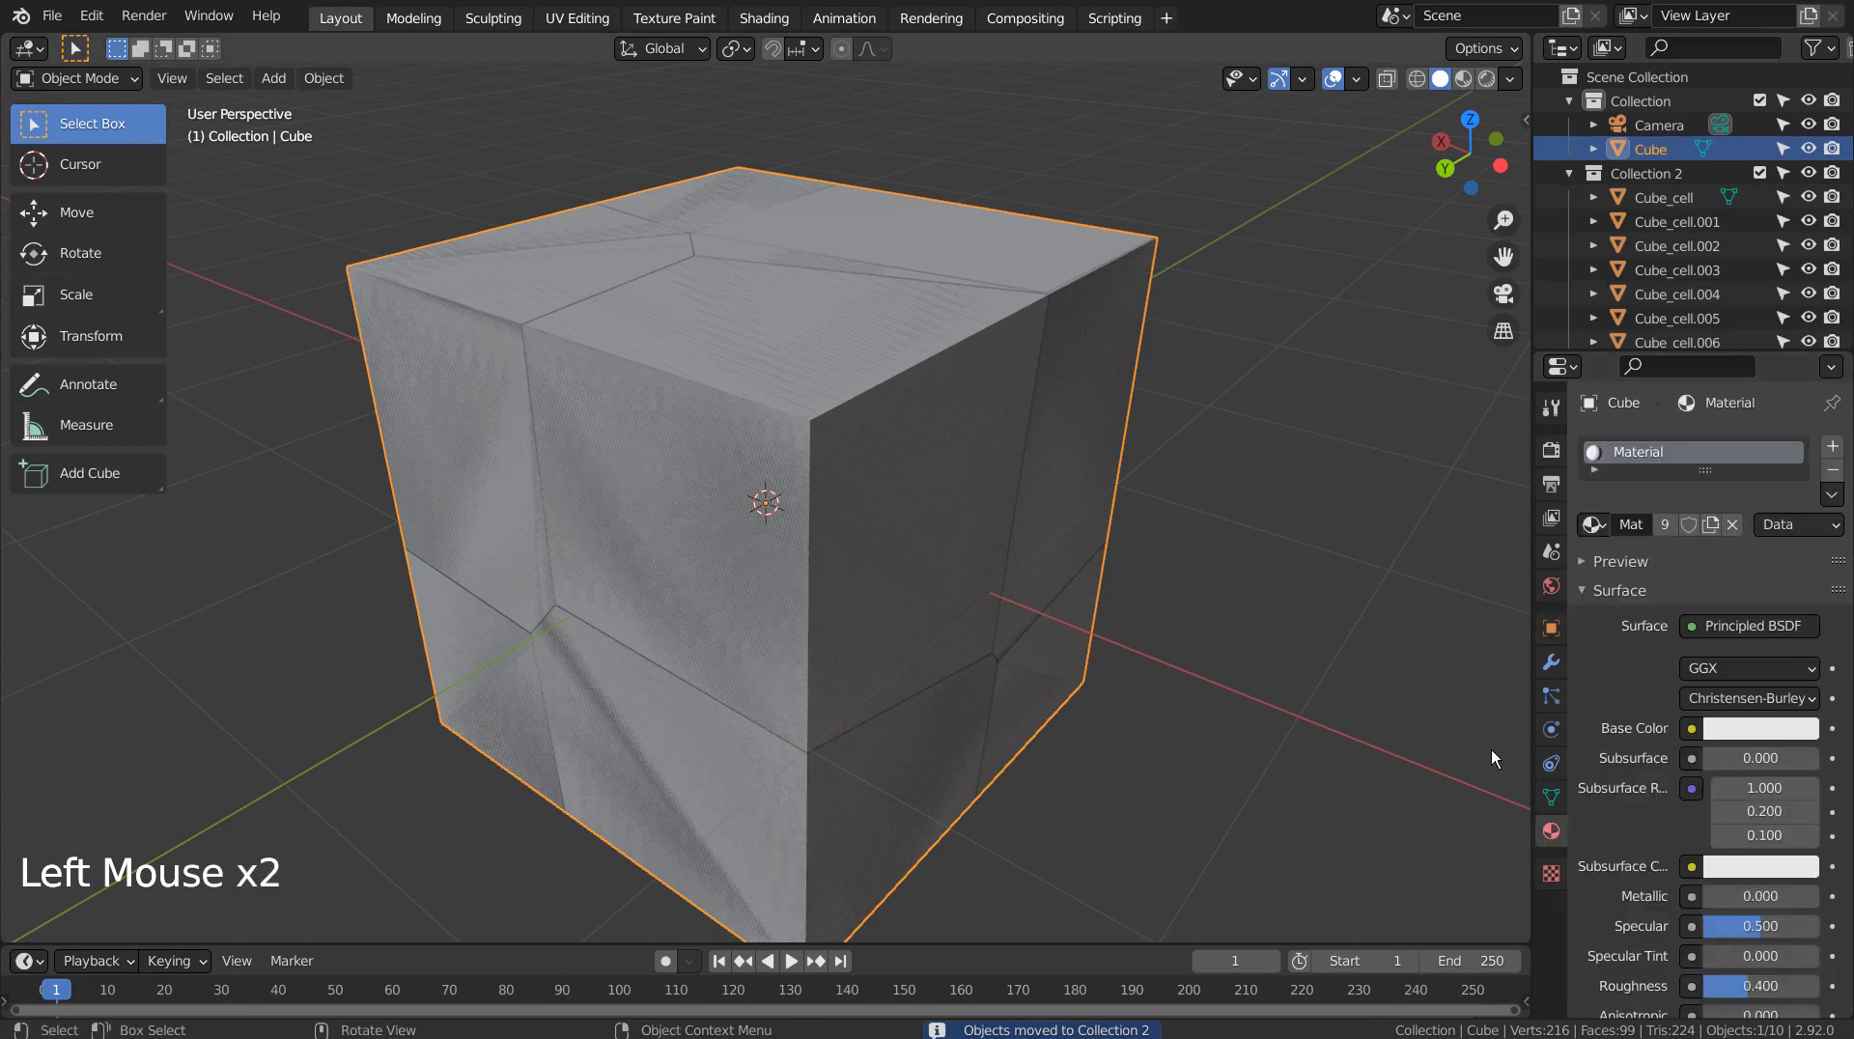
left_click(1665, 525)
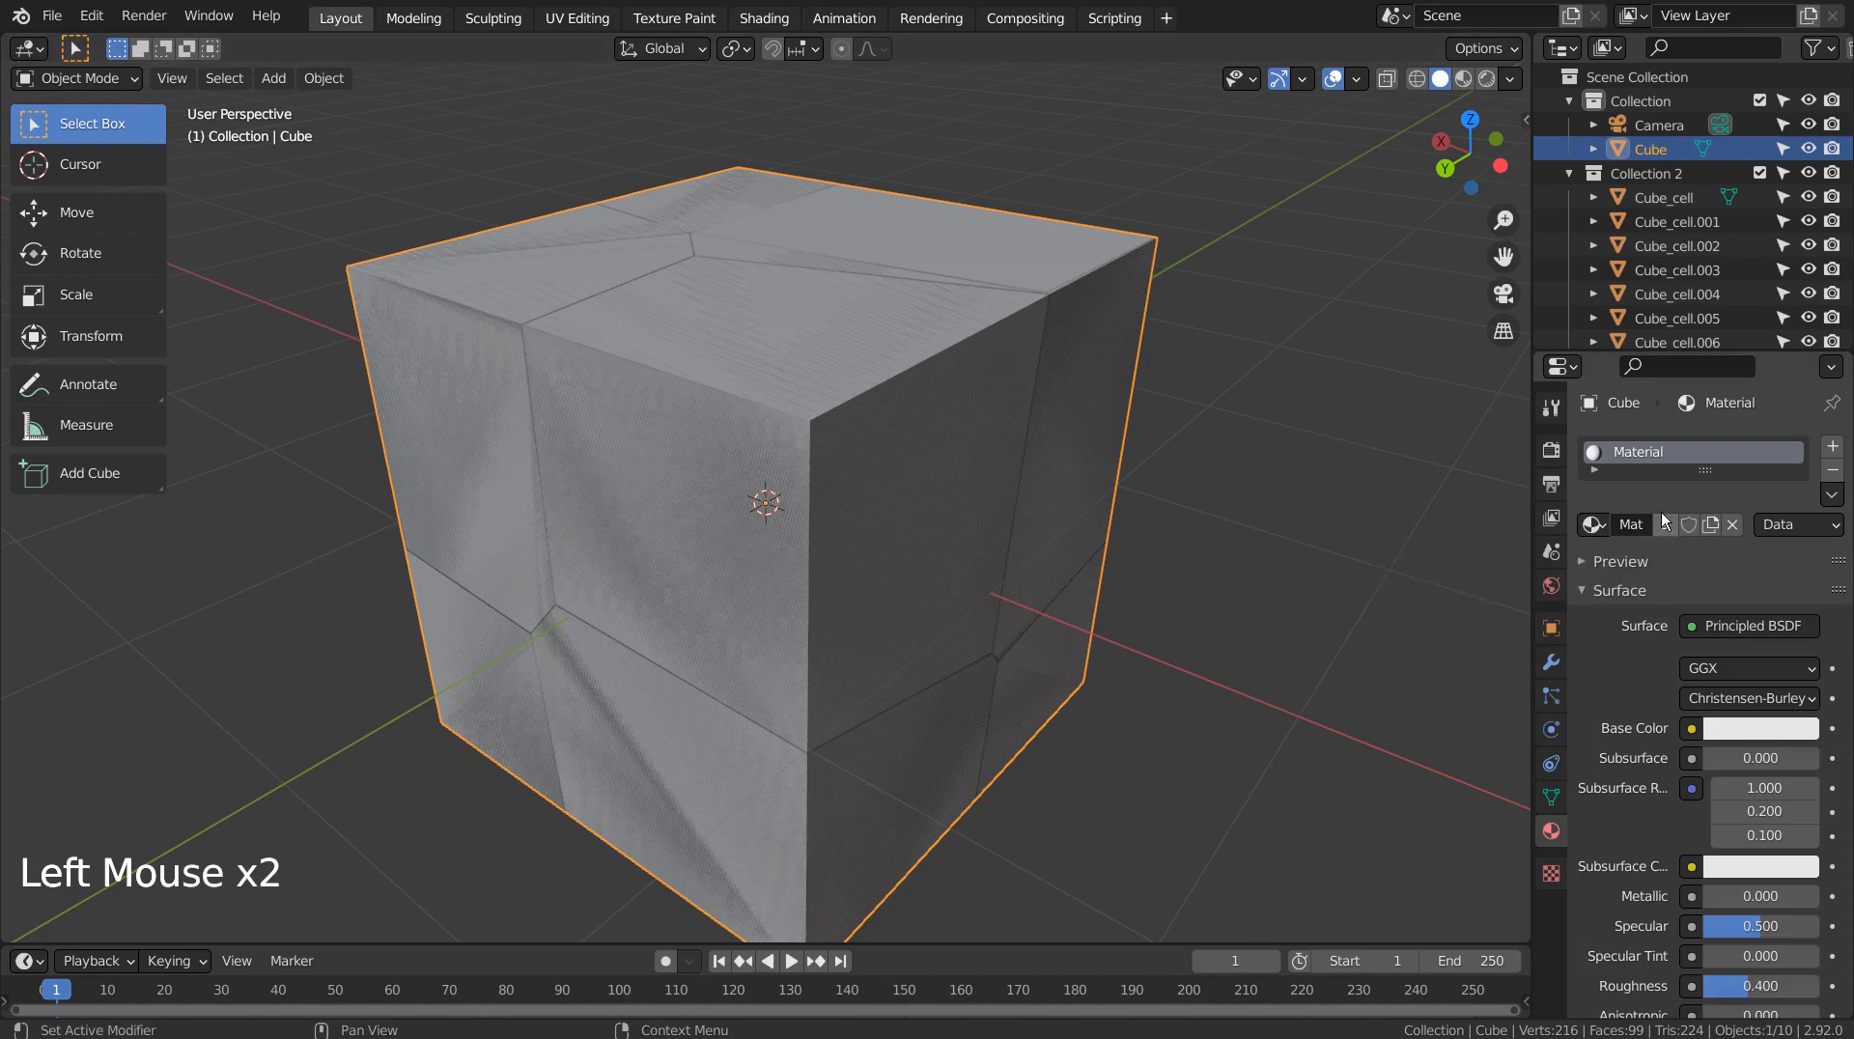
left_click(1665, 525)
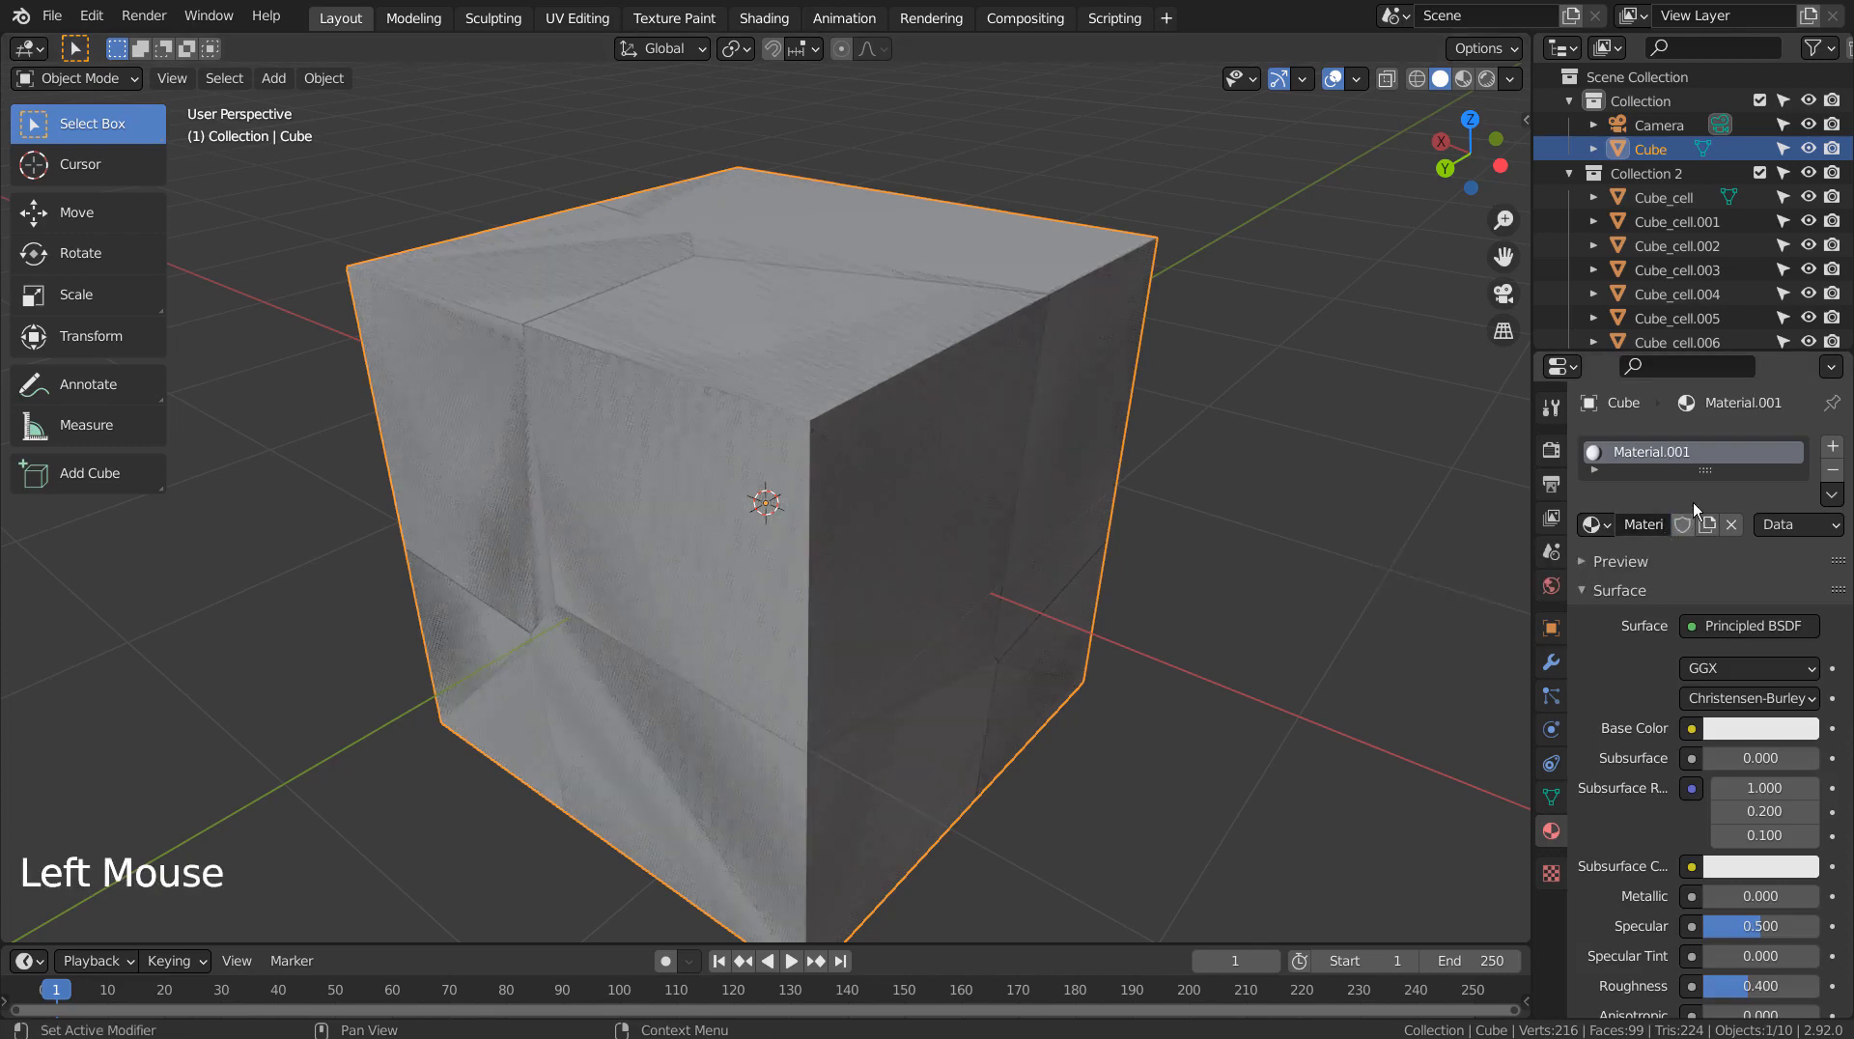
- Change the original cube's material surface to Emission with a strength of 5
left_click(1750, 626)
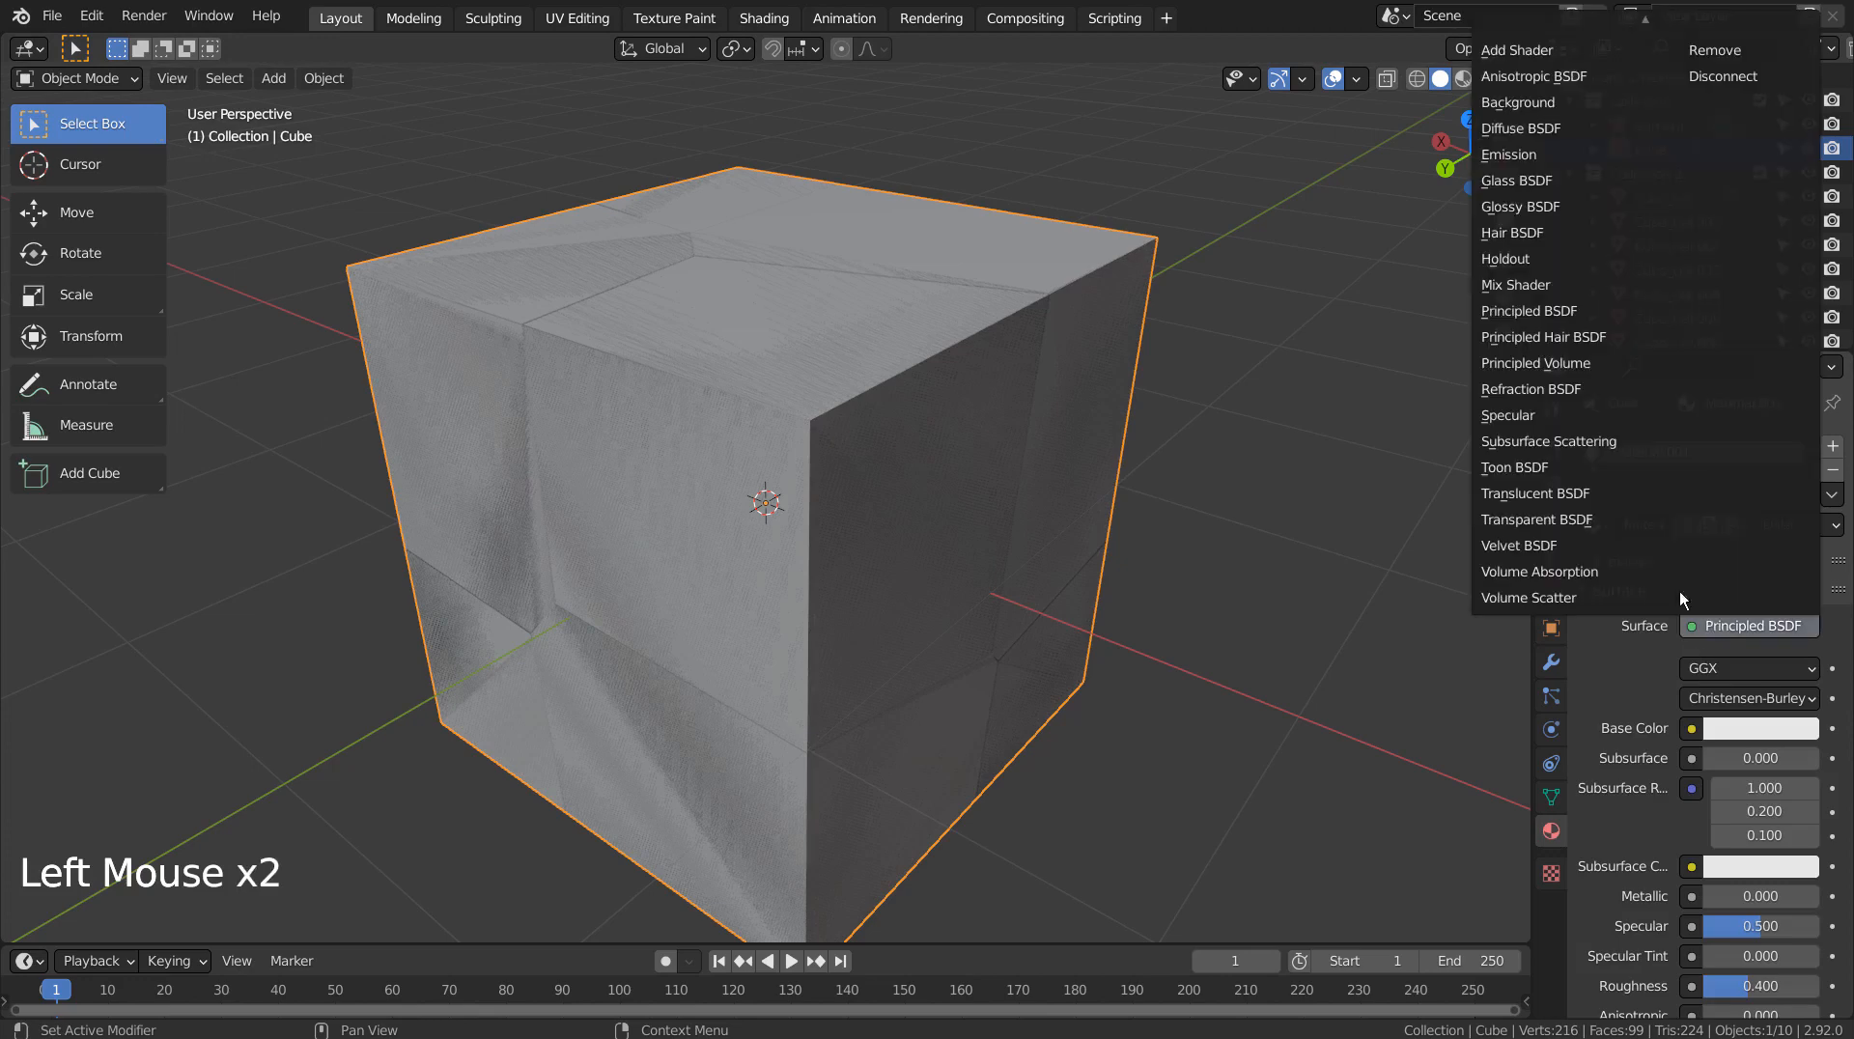
left_click(1538, 155)
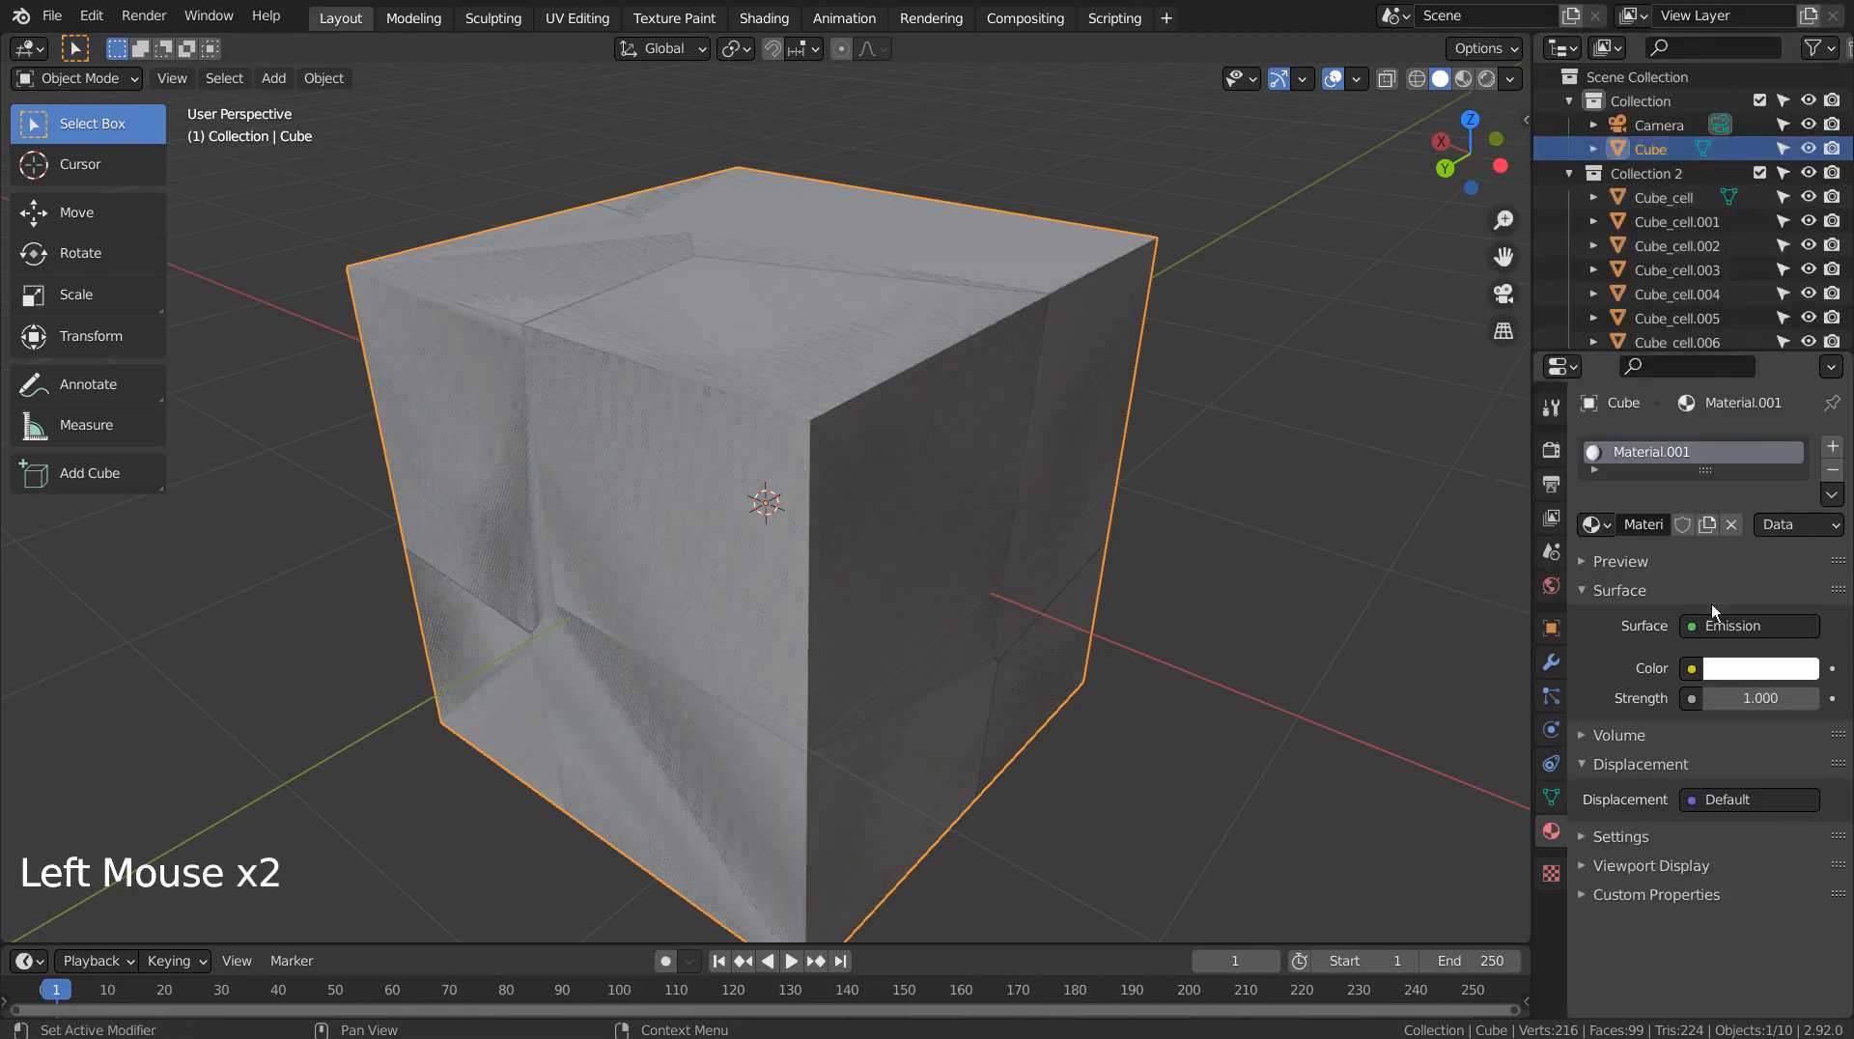
left_click(1753, 697)
- Switch the scene's render engine to Eevee
left_click(1551, 450)
left_click(1721, 449)
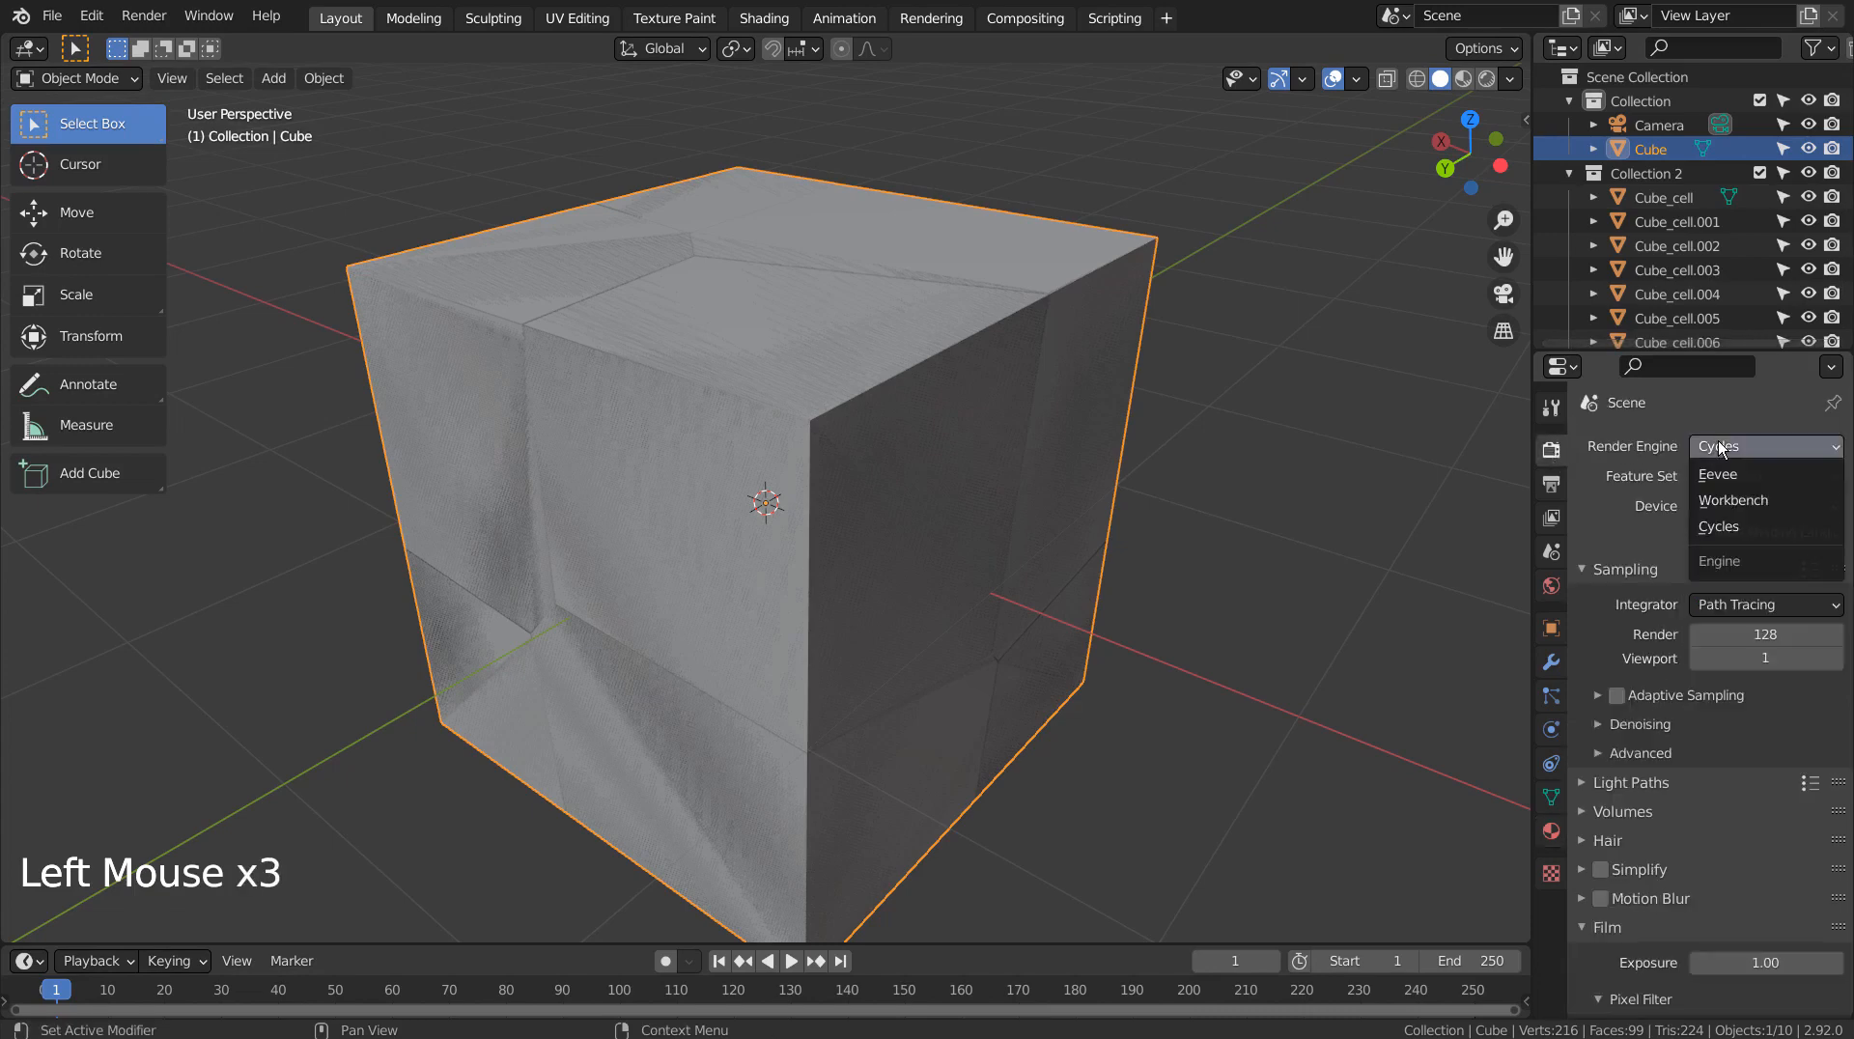
left_click(1719, 475)
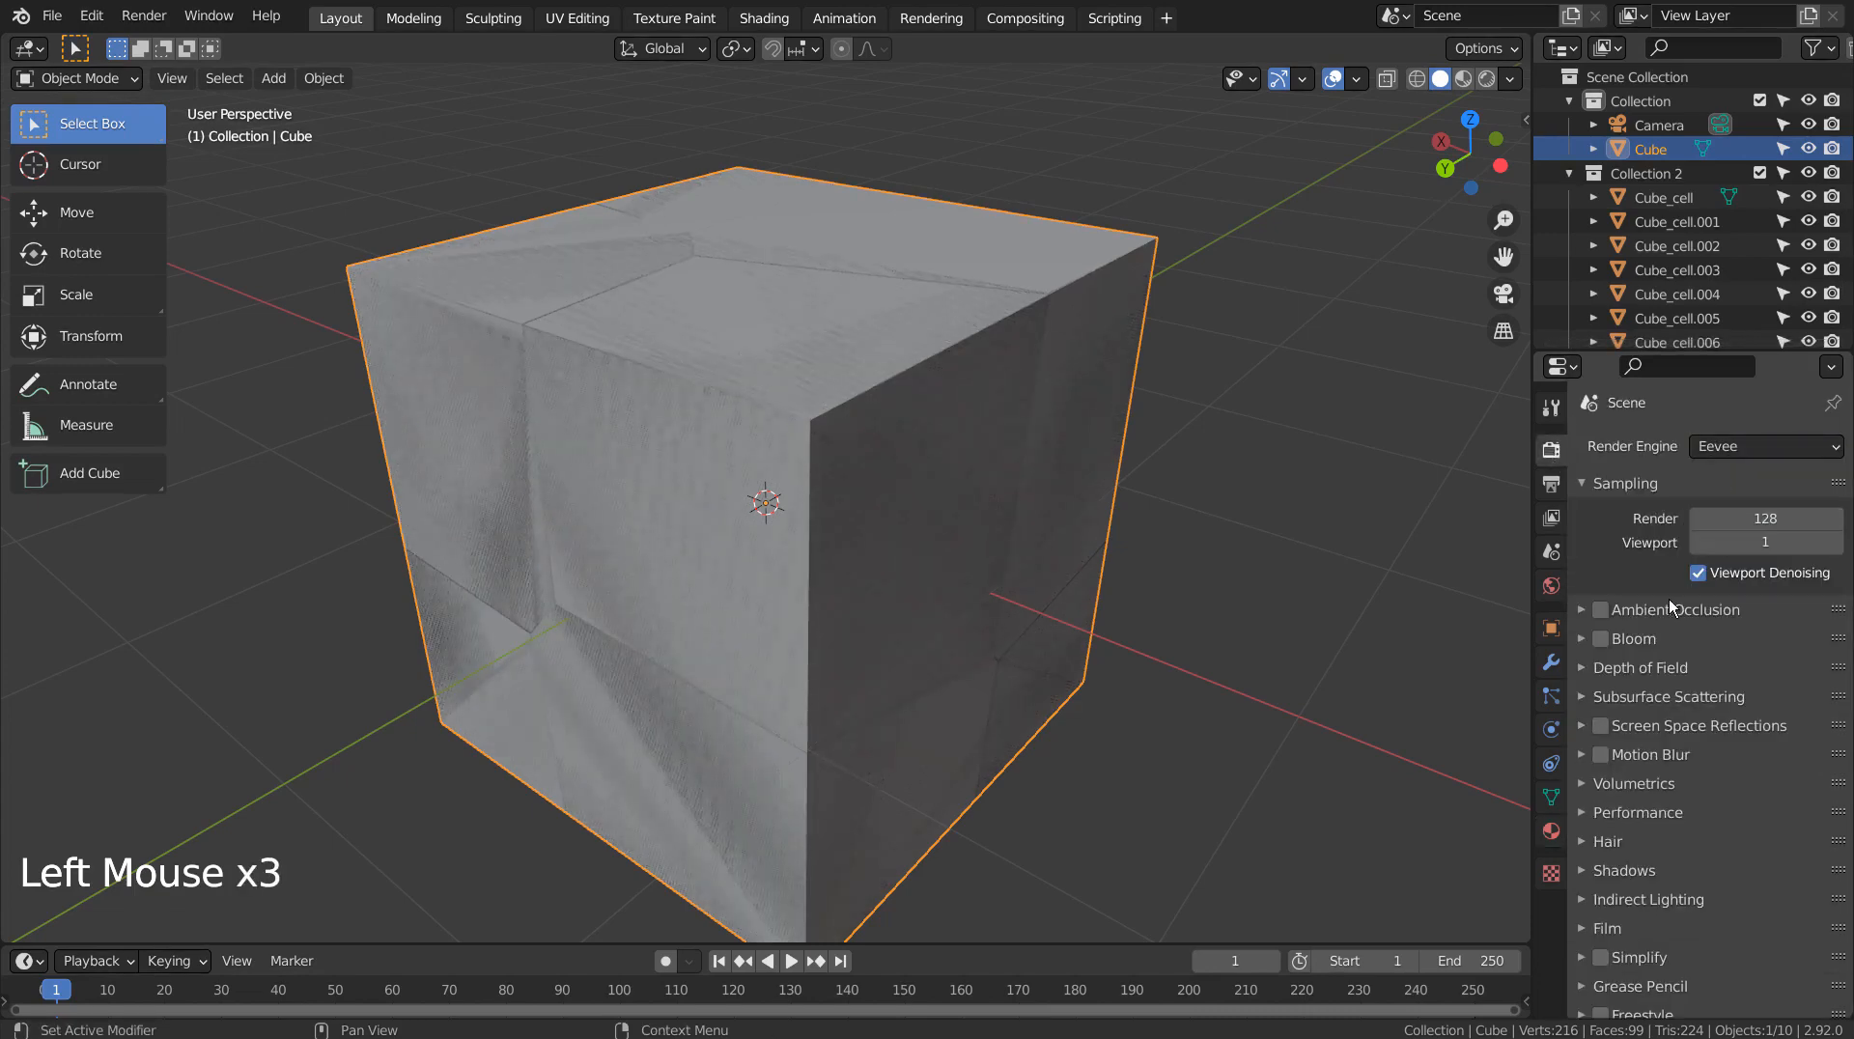
- Darken the base color of the fractured pieces' shared material to dark grey and switch the viewport to Material Preview shading
left_click(1551, 831)
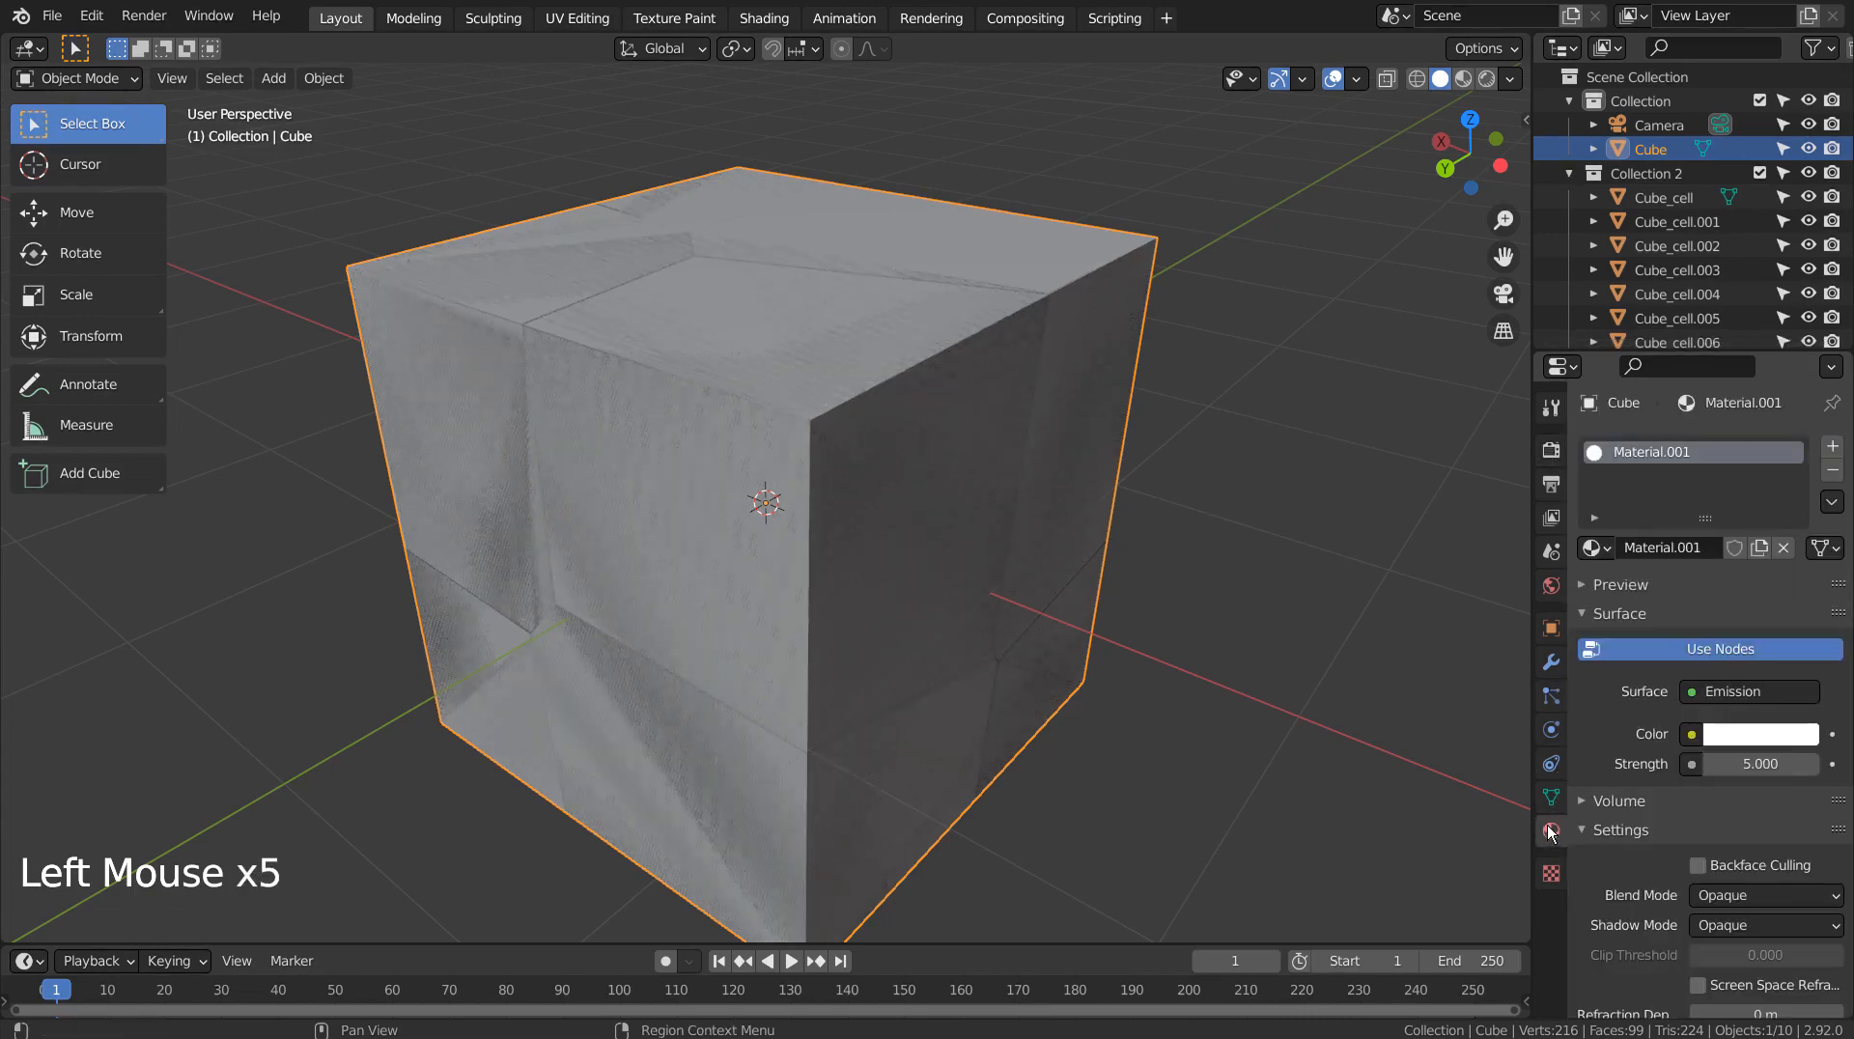
left_click(1665, 199)
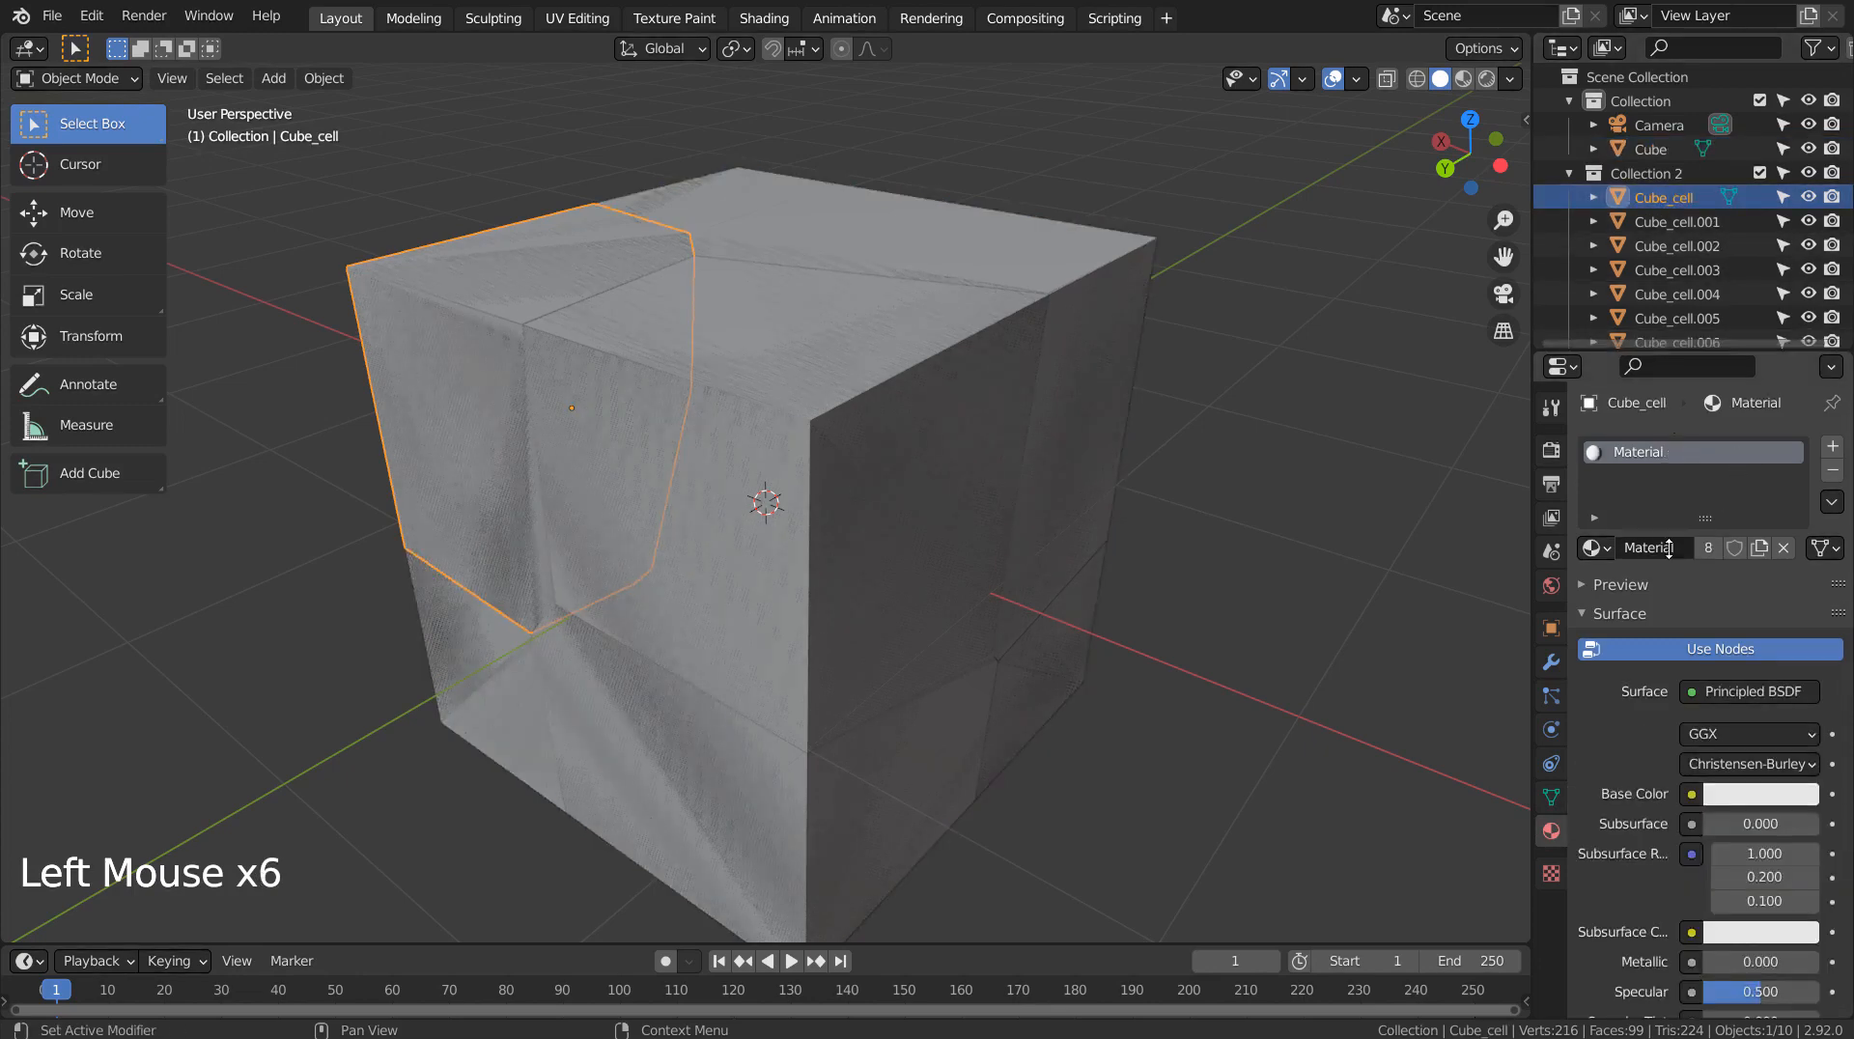
left_click(1747, 800)
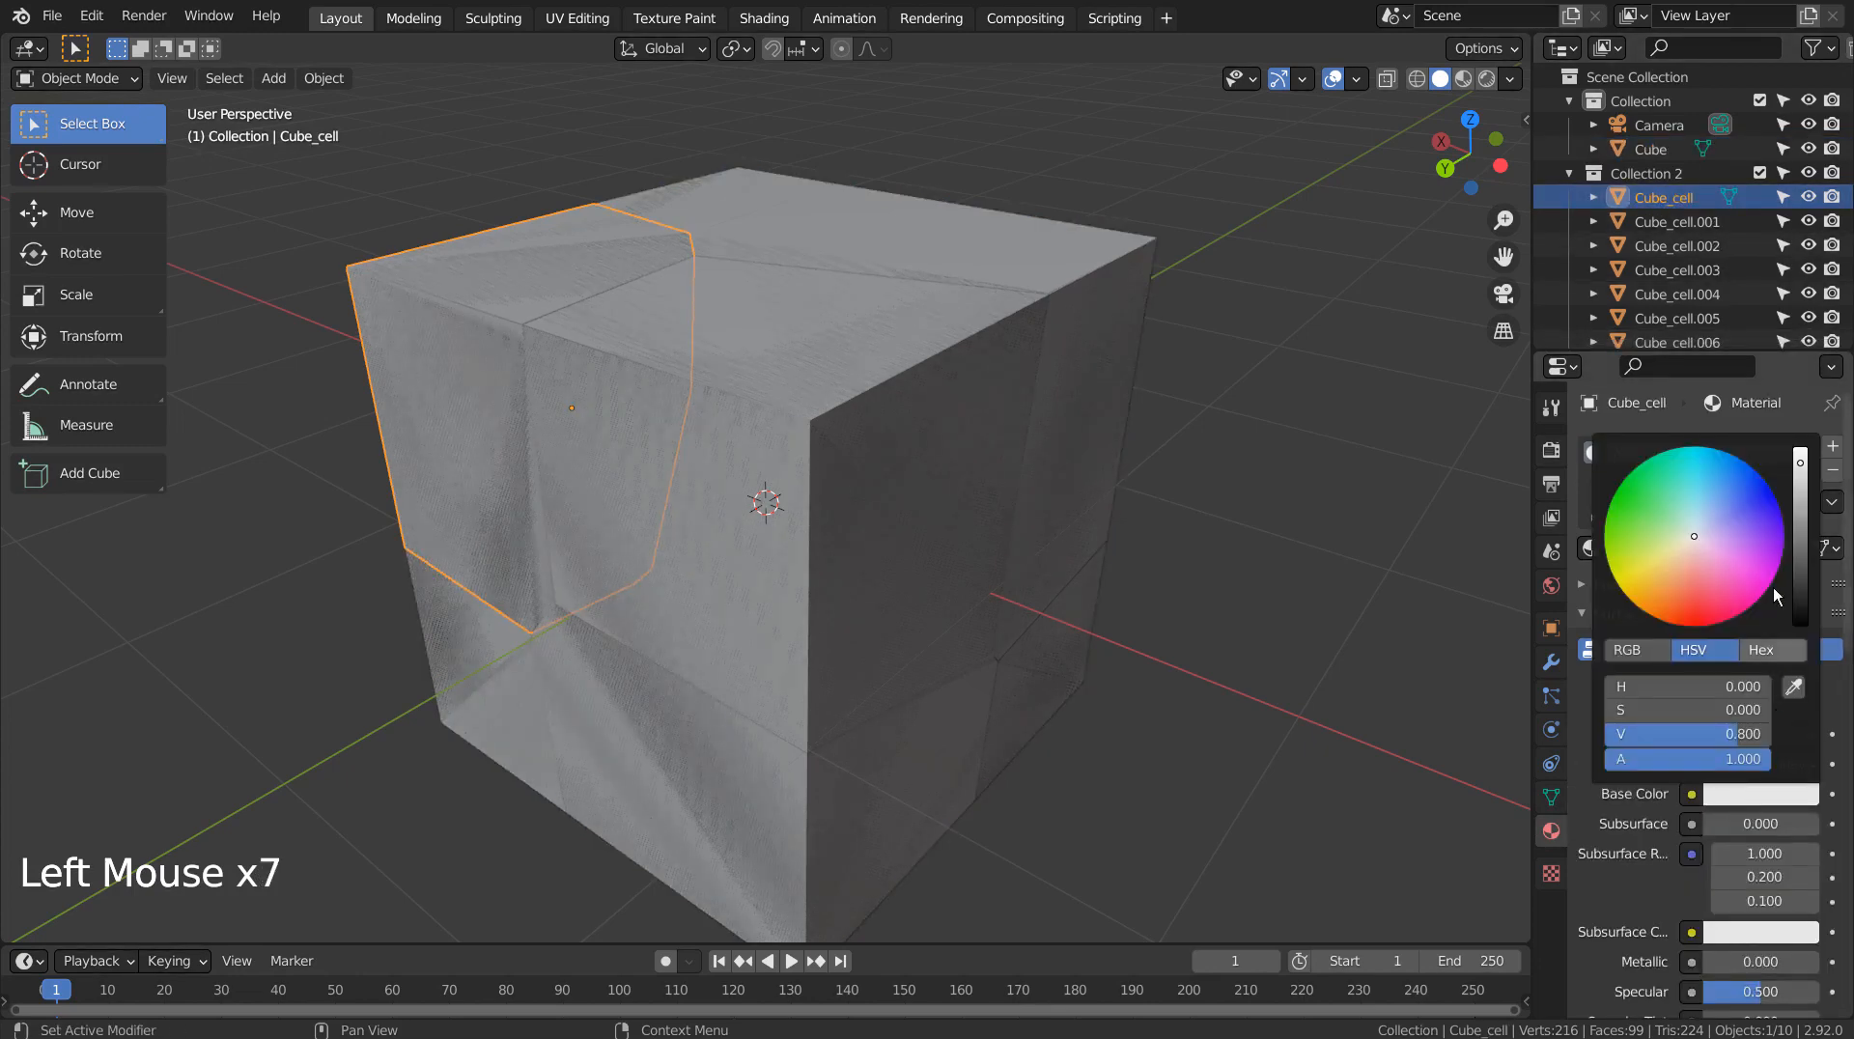
left_click(1806, 564)
left_click(1442, 79)
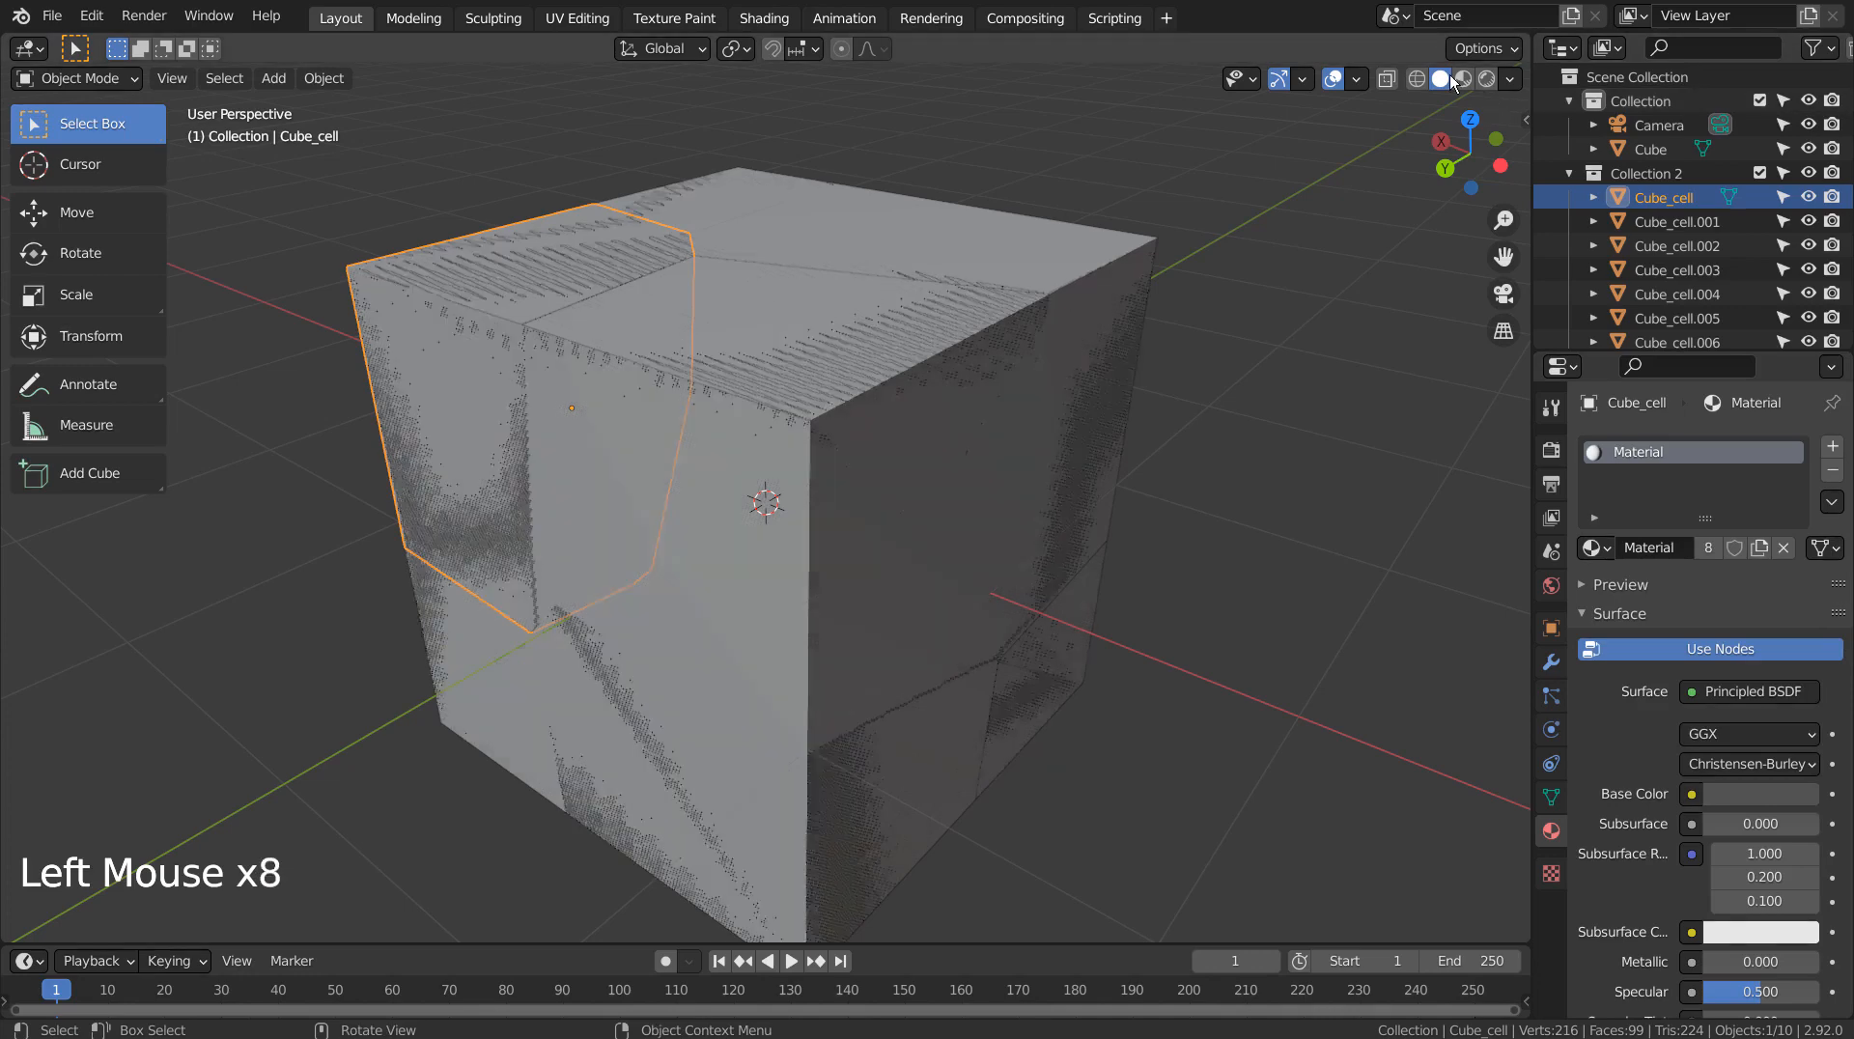
left_click(1458, 77)
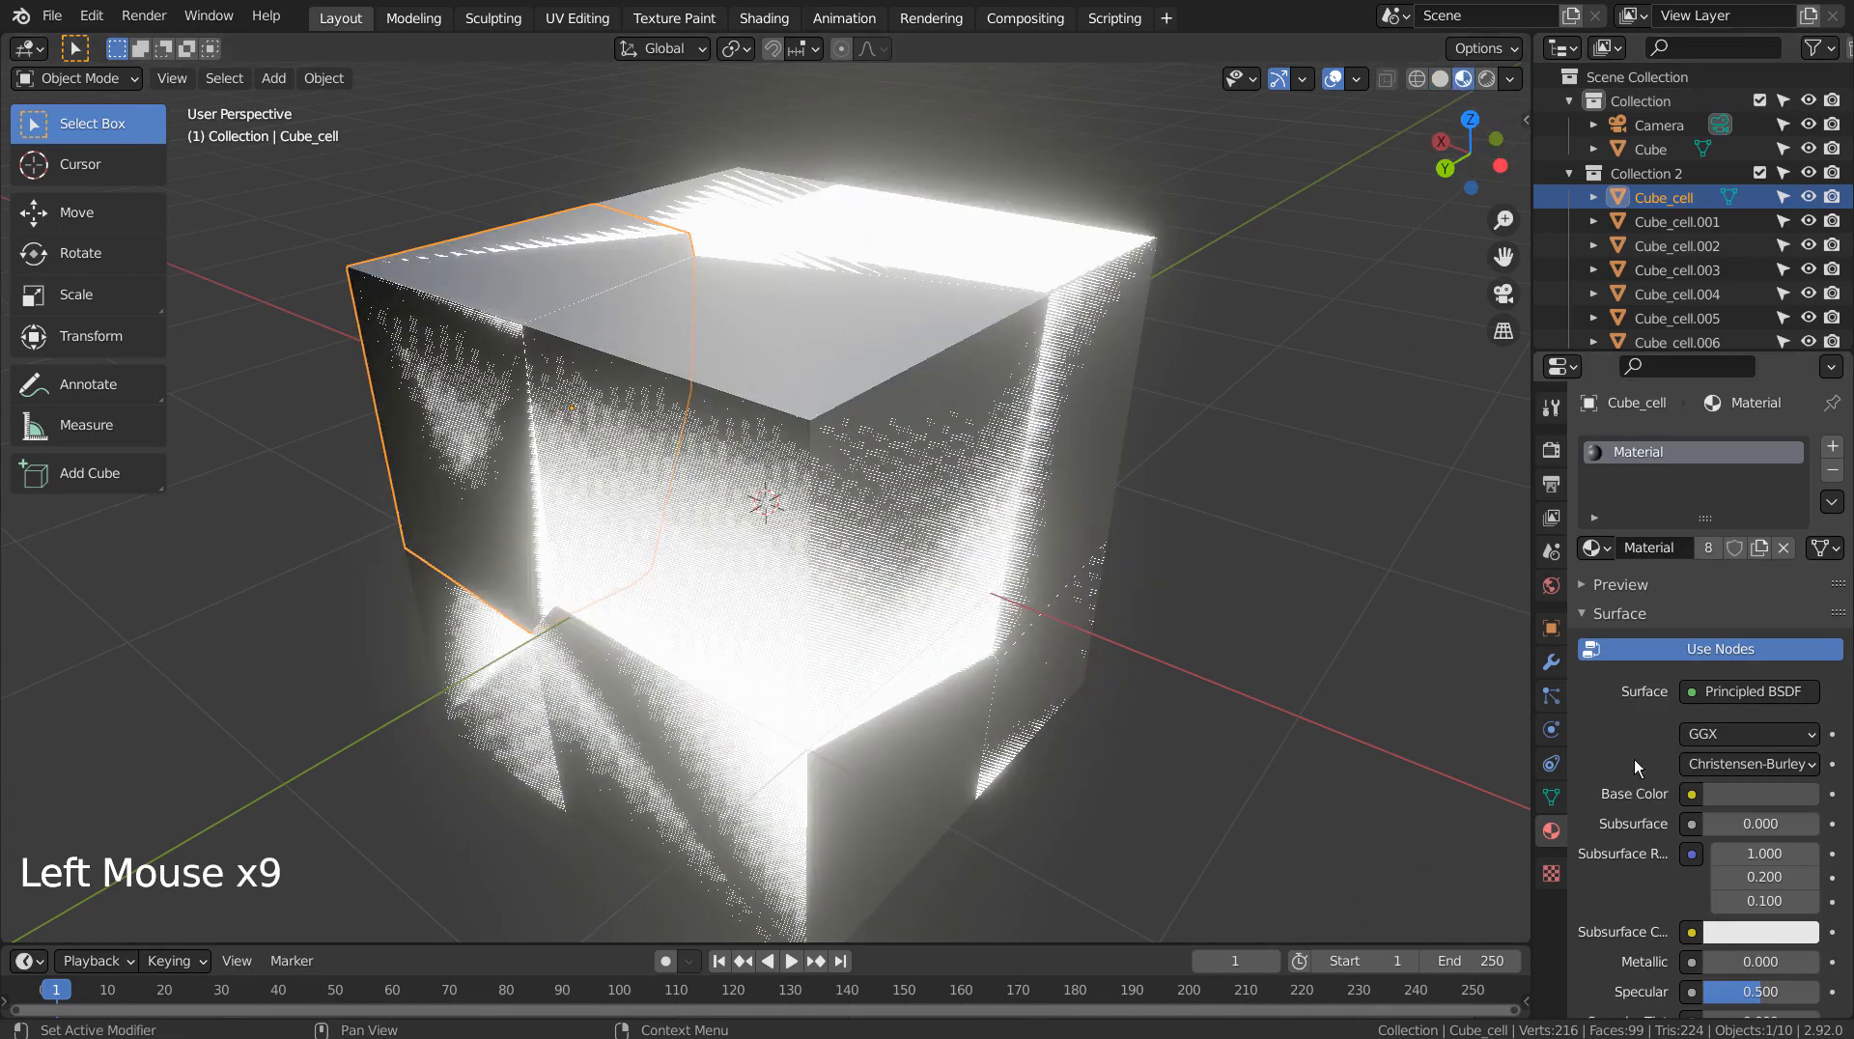
- Select the original cube and scale it down slightly so it sits just inside the fractured pieces
left_click(1640, 147)
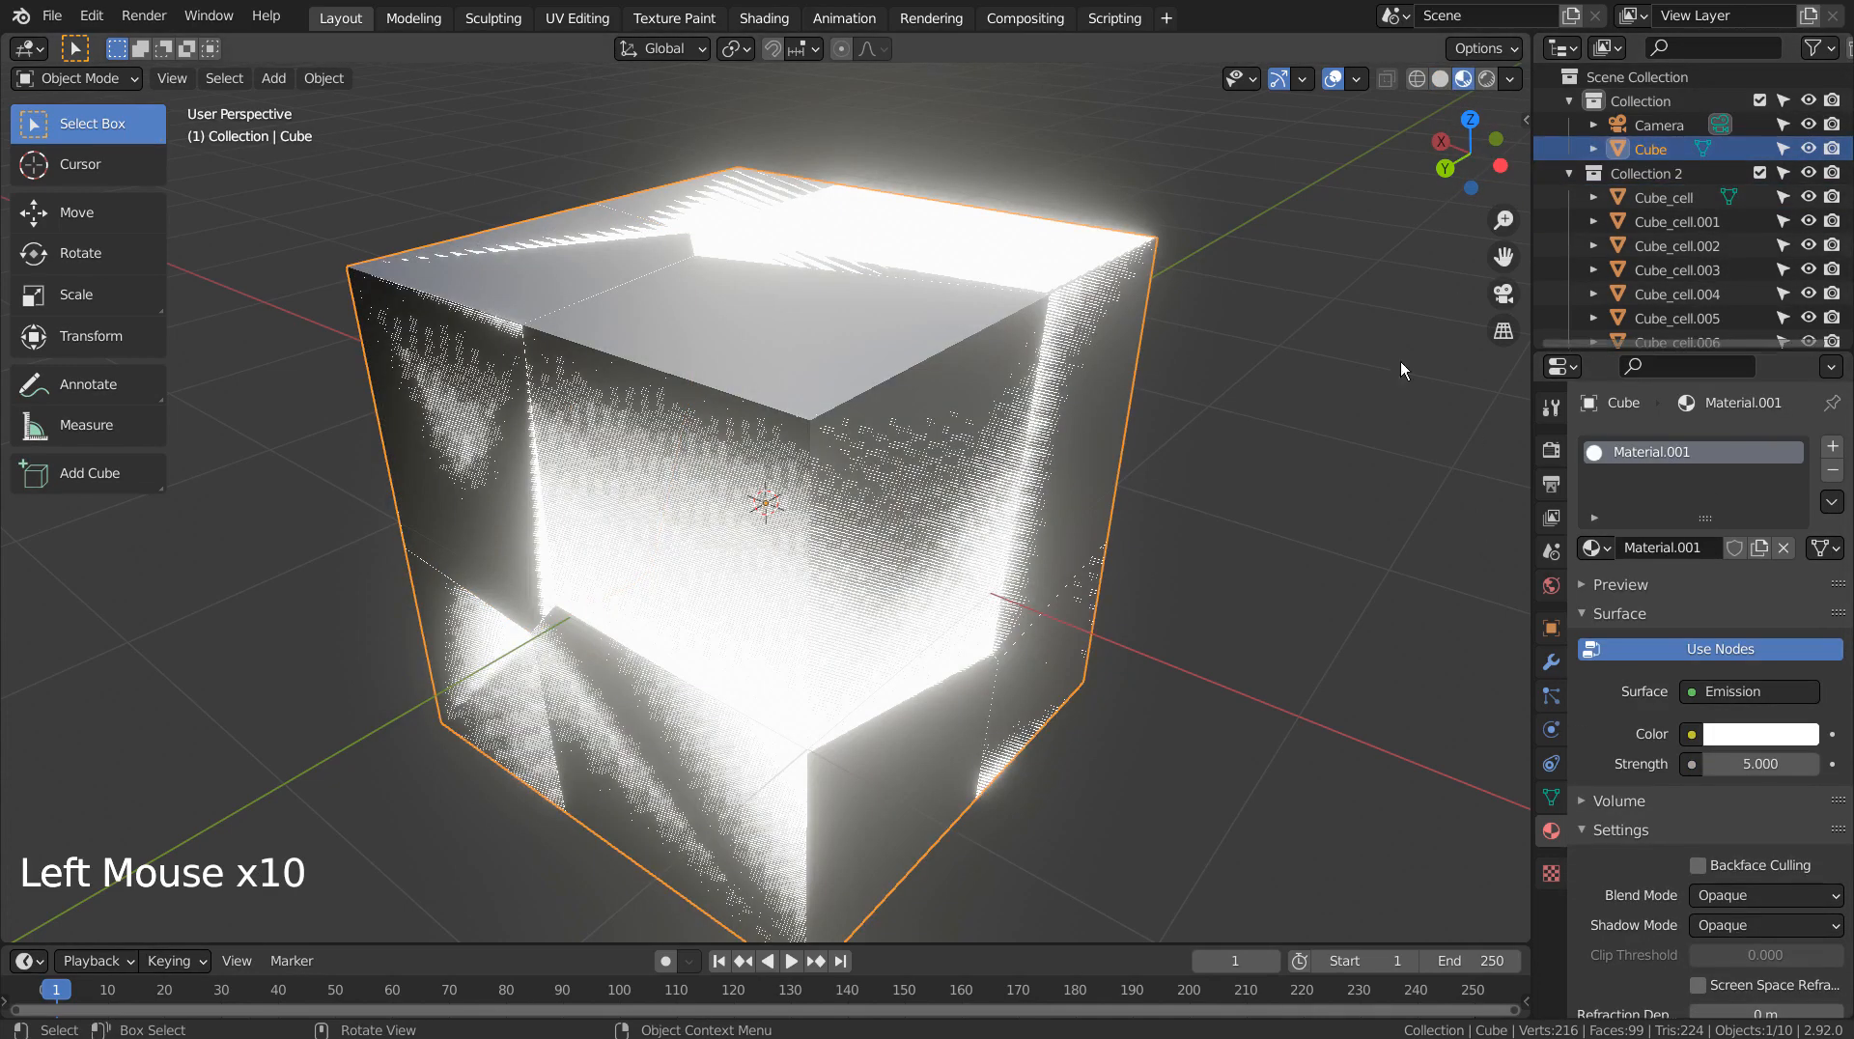
key("s")
left_click(1345, 494)
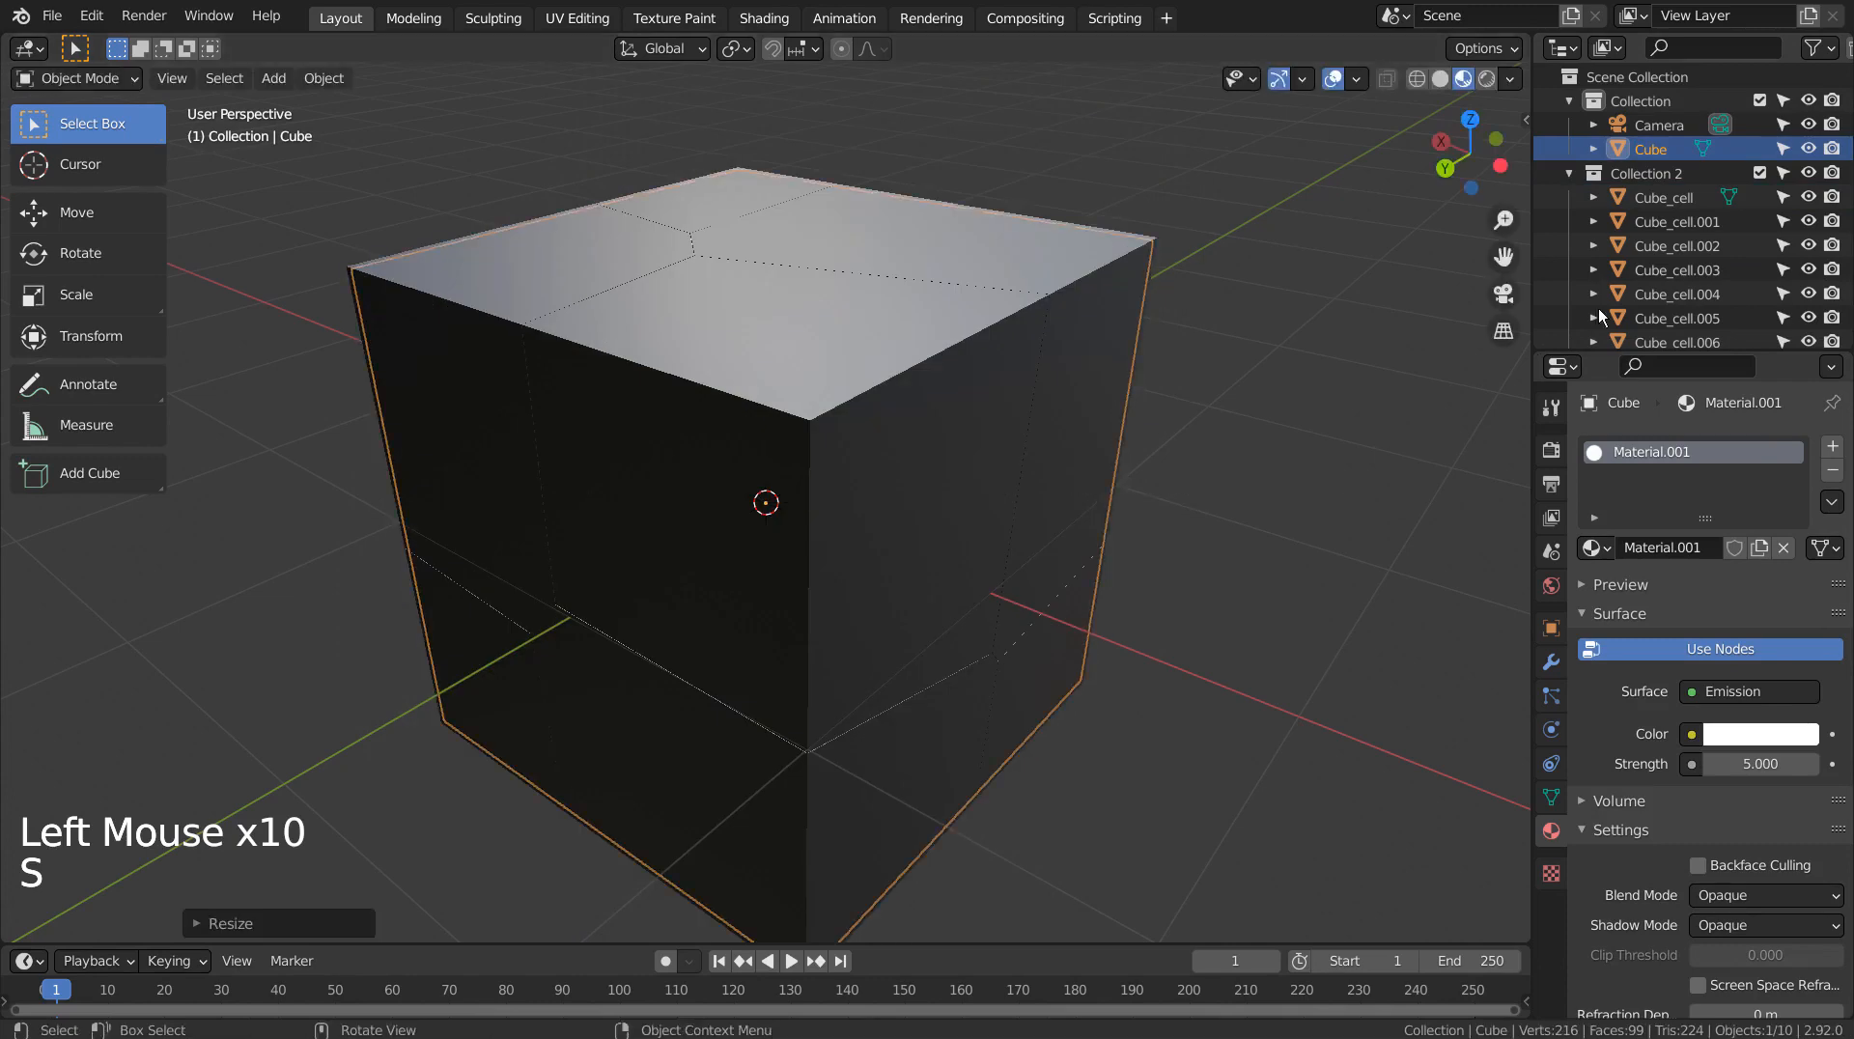
- Select all objects in Collection 2, restrict transforms to Locations only, and scale the pieces apart by about 1.02
right_click(1649, 176)
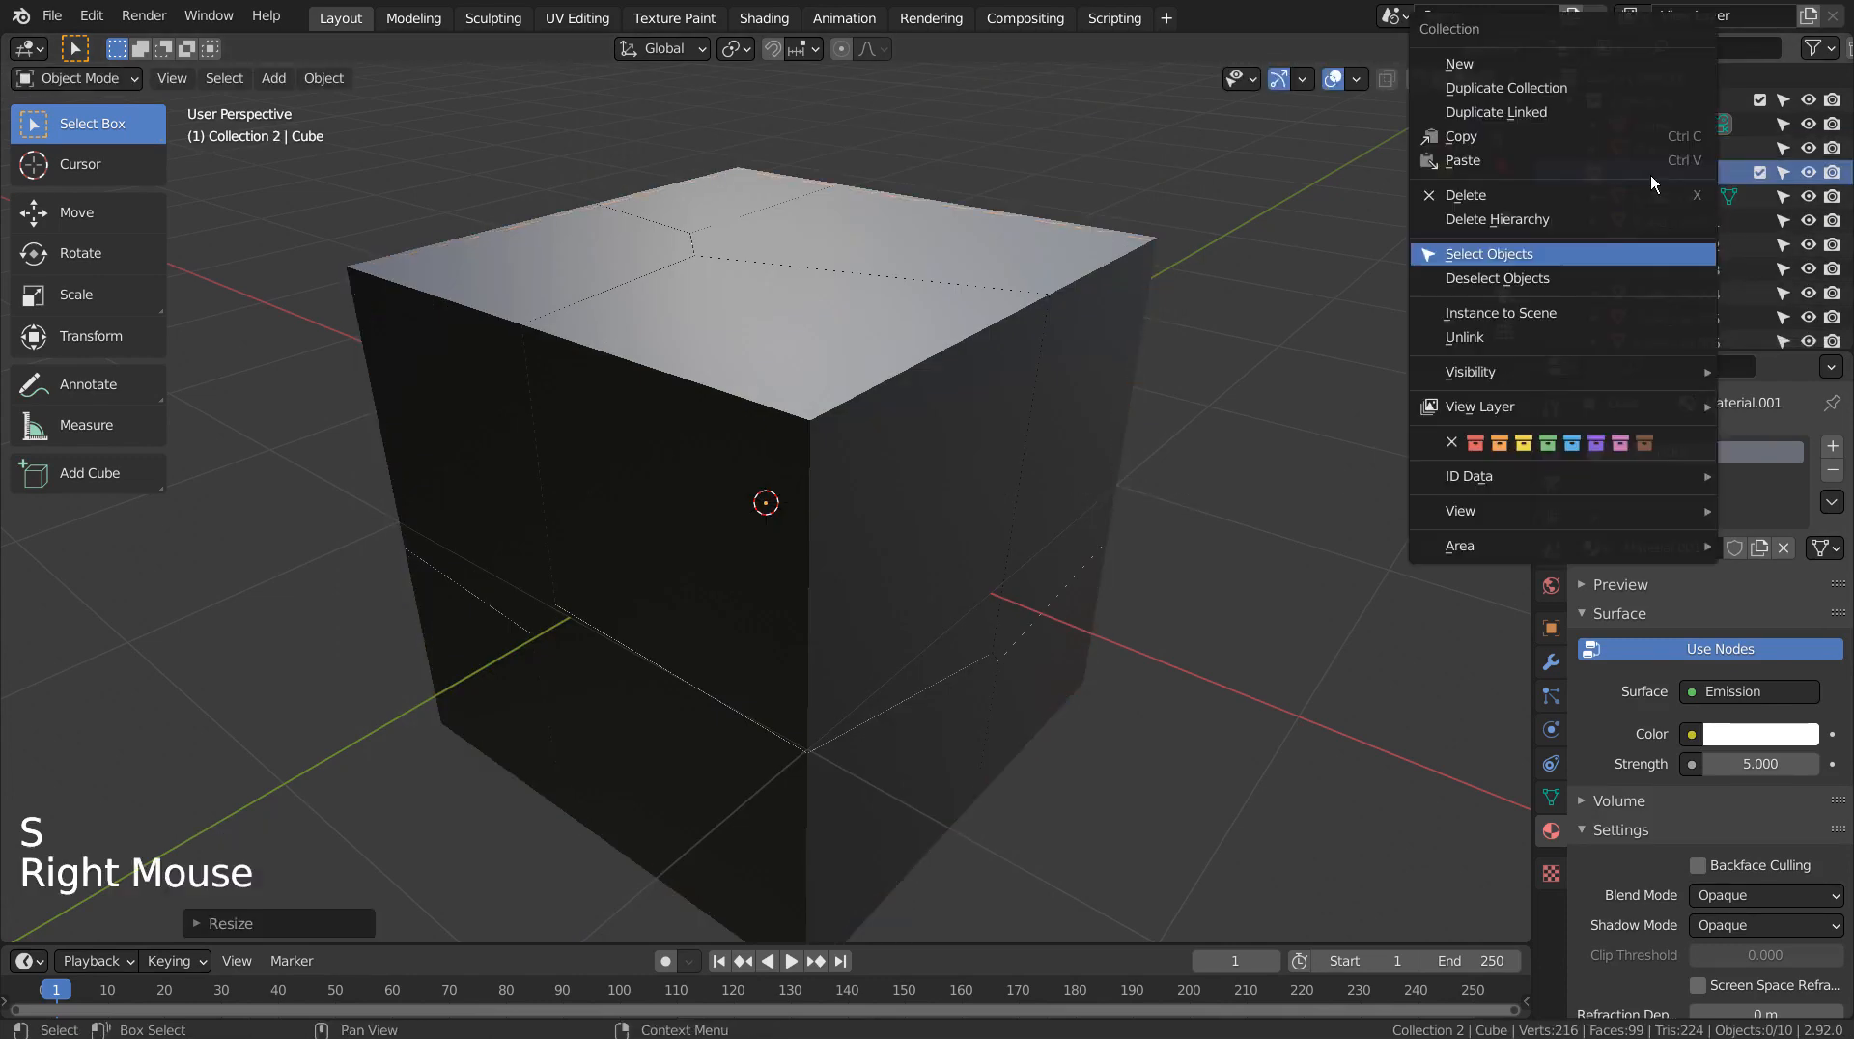
left_click(1605, 253)
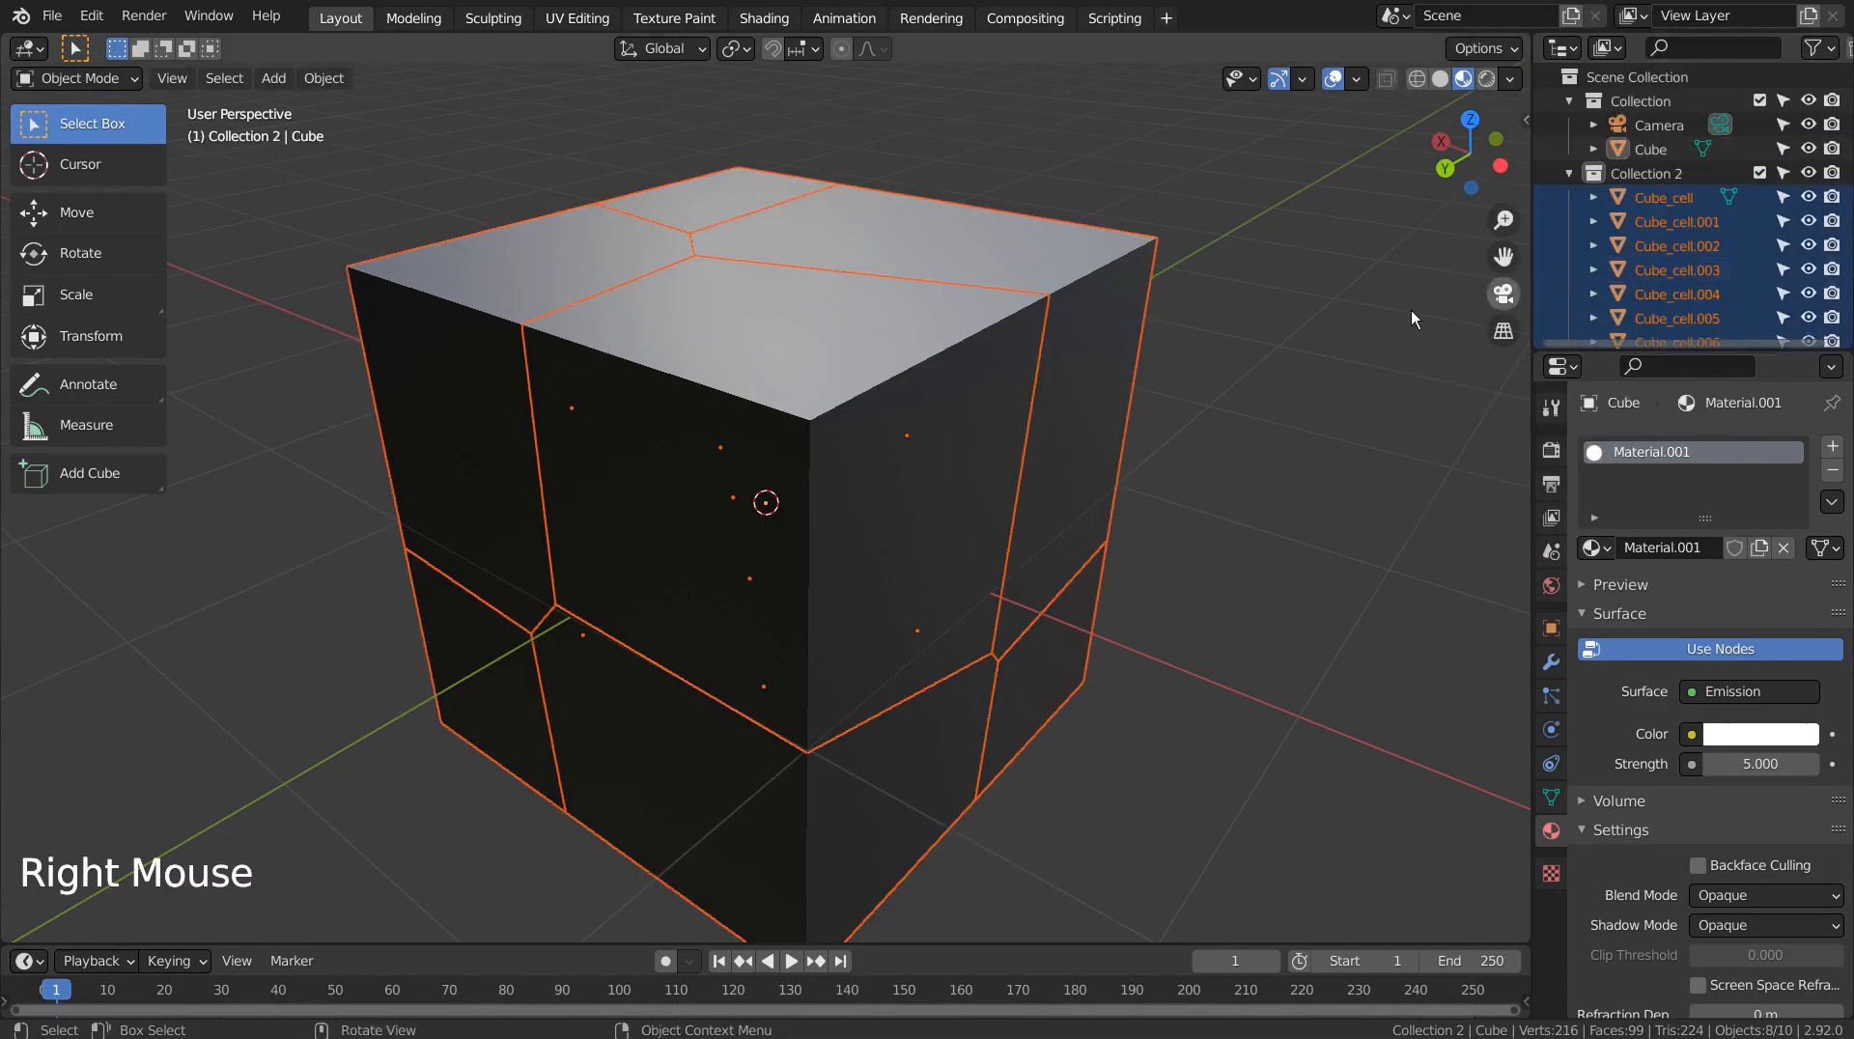
left_click(1508, 51)
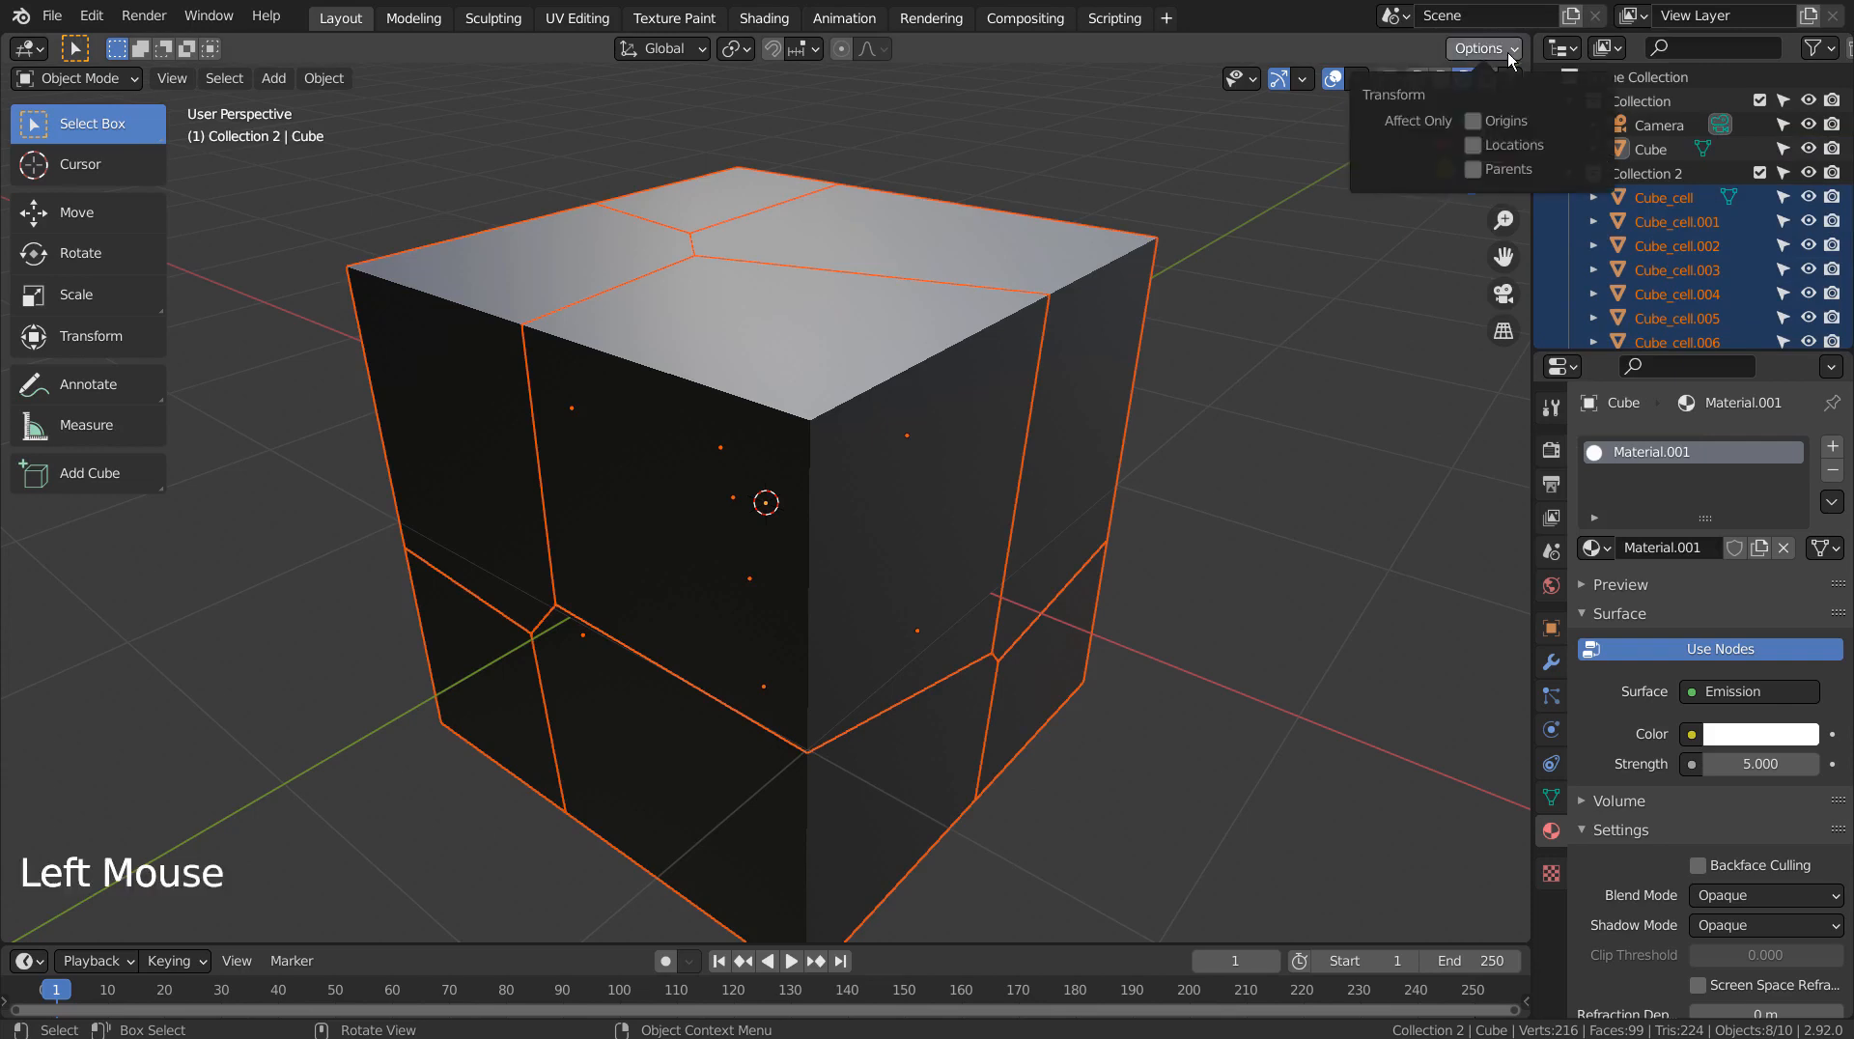
left_click(1472, 145)
key("s")
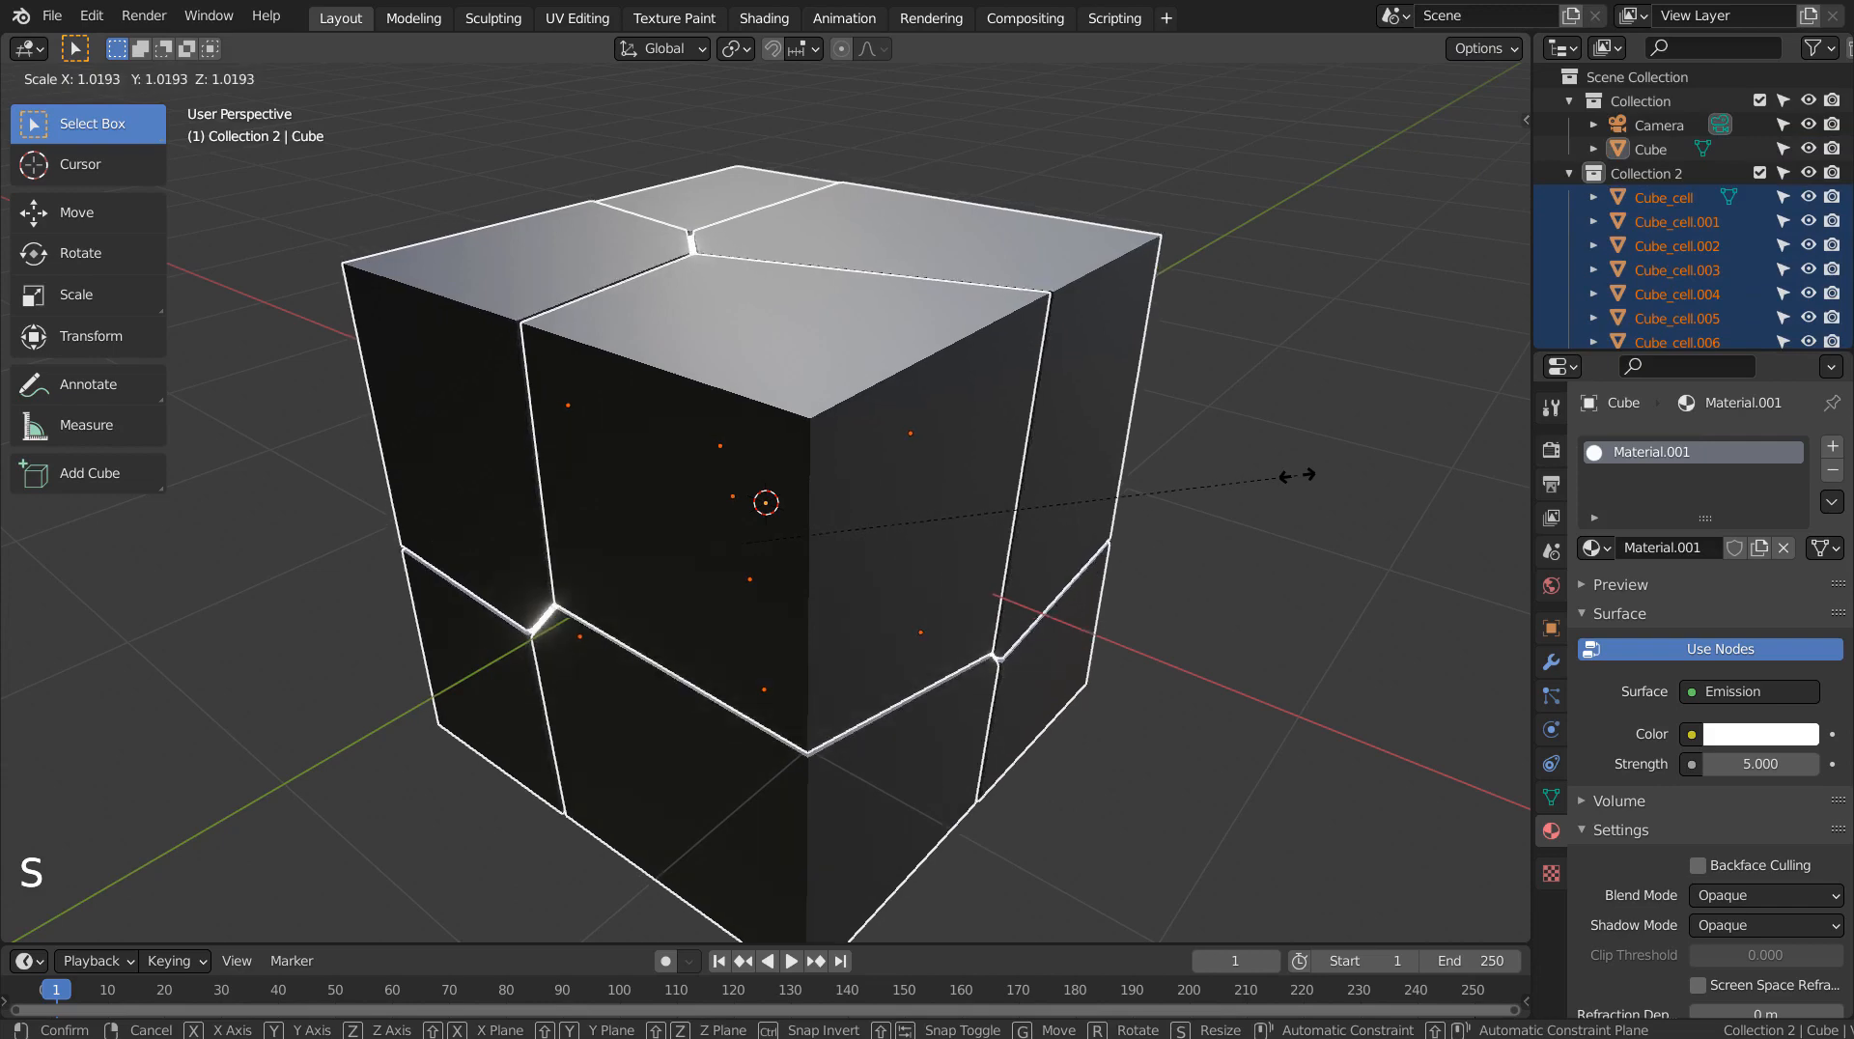
left_click(1299, 478)
mouse_move(1132, 639)
middle_mouse_down()
mouse_move(1209, 555)
mouse_move(1144, 606)
middle_mouse_up()
middle_click(1059, 593)
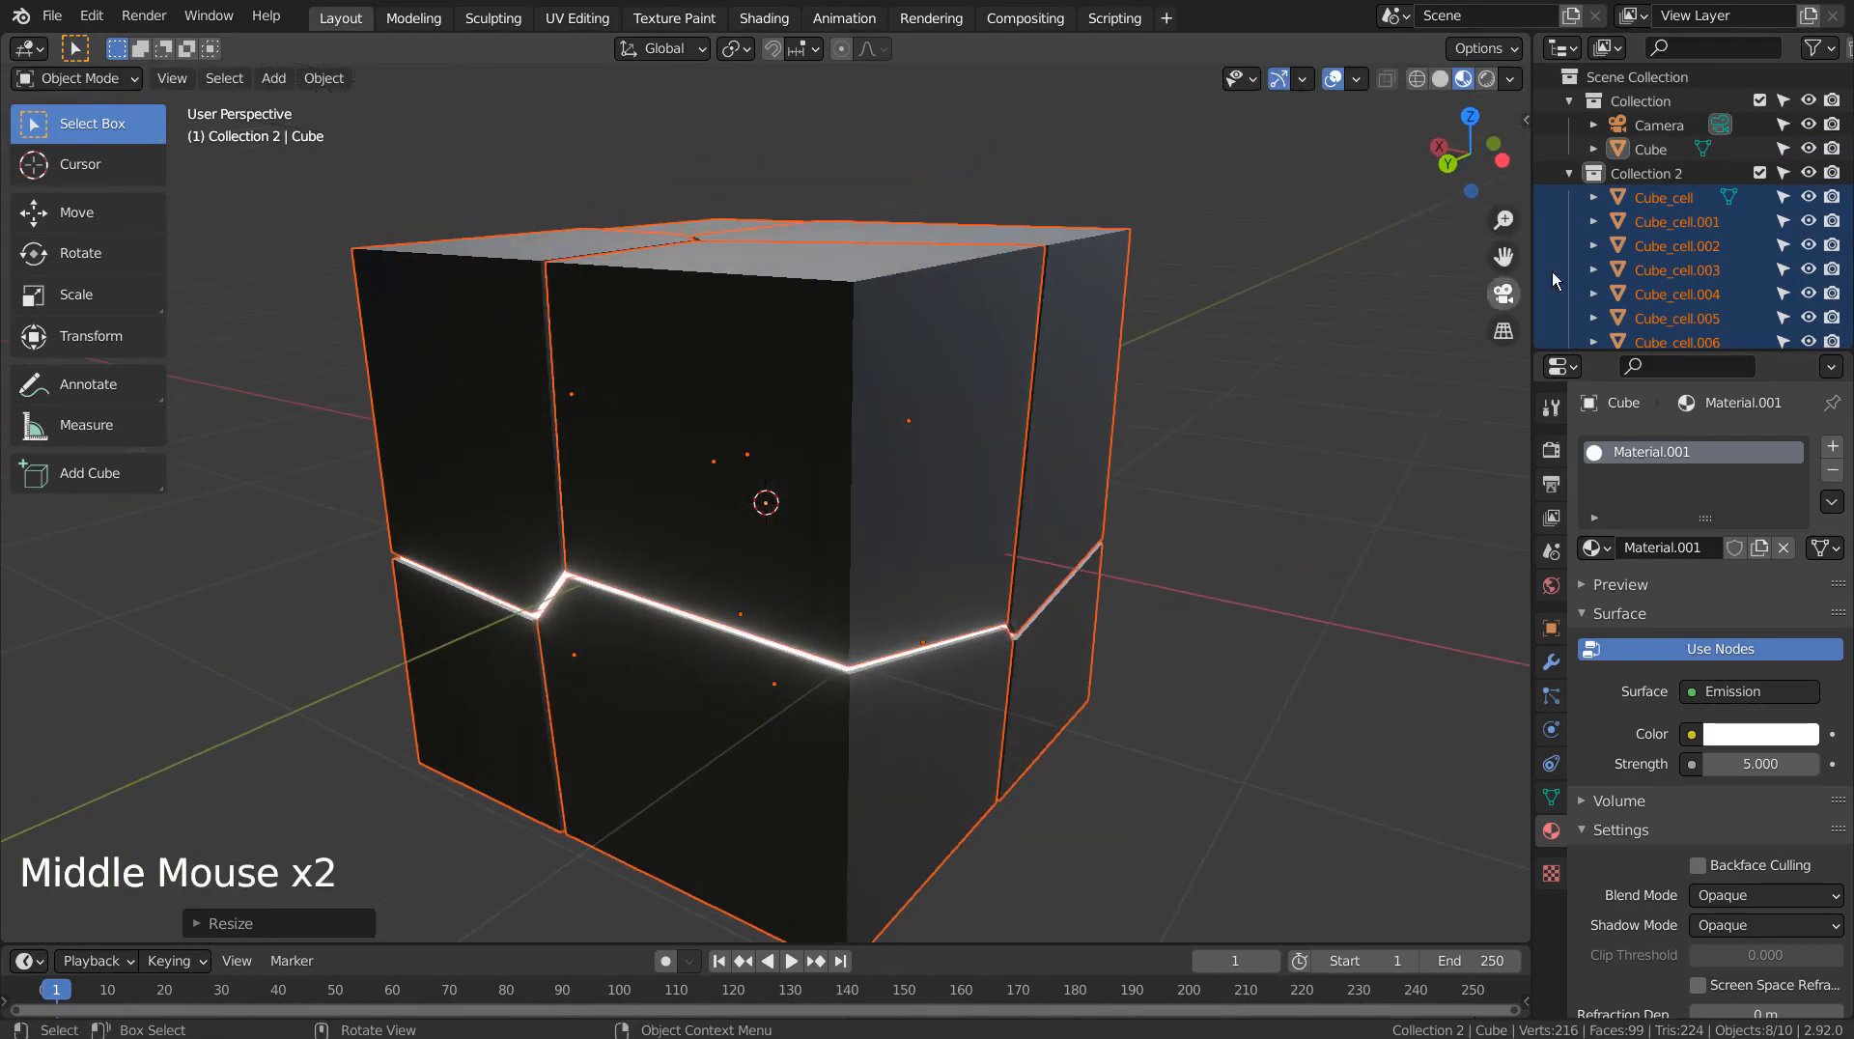
- Lighten the base color of the fractured pieces' shared material to light grey
left_click(1653, 199)
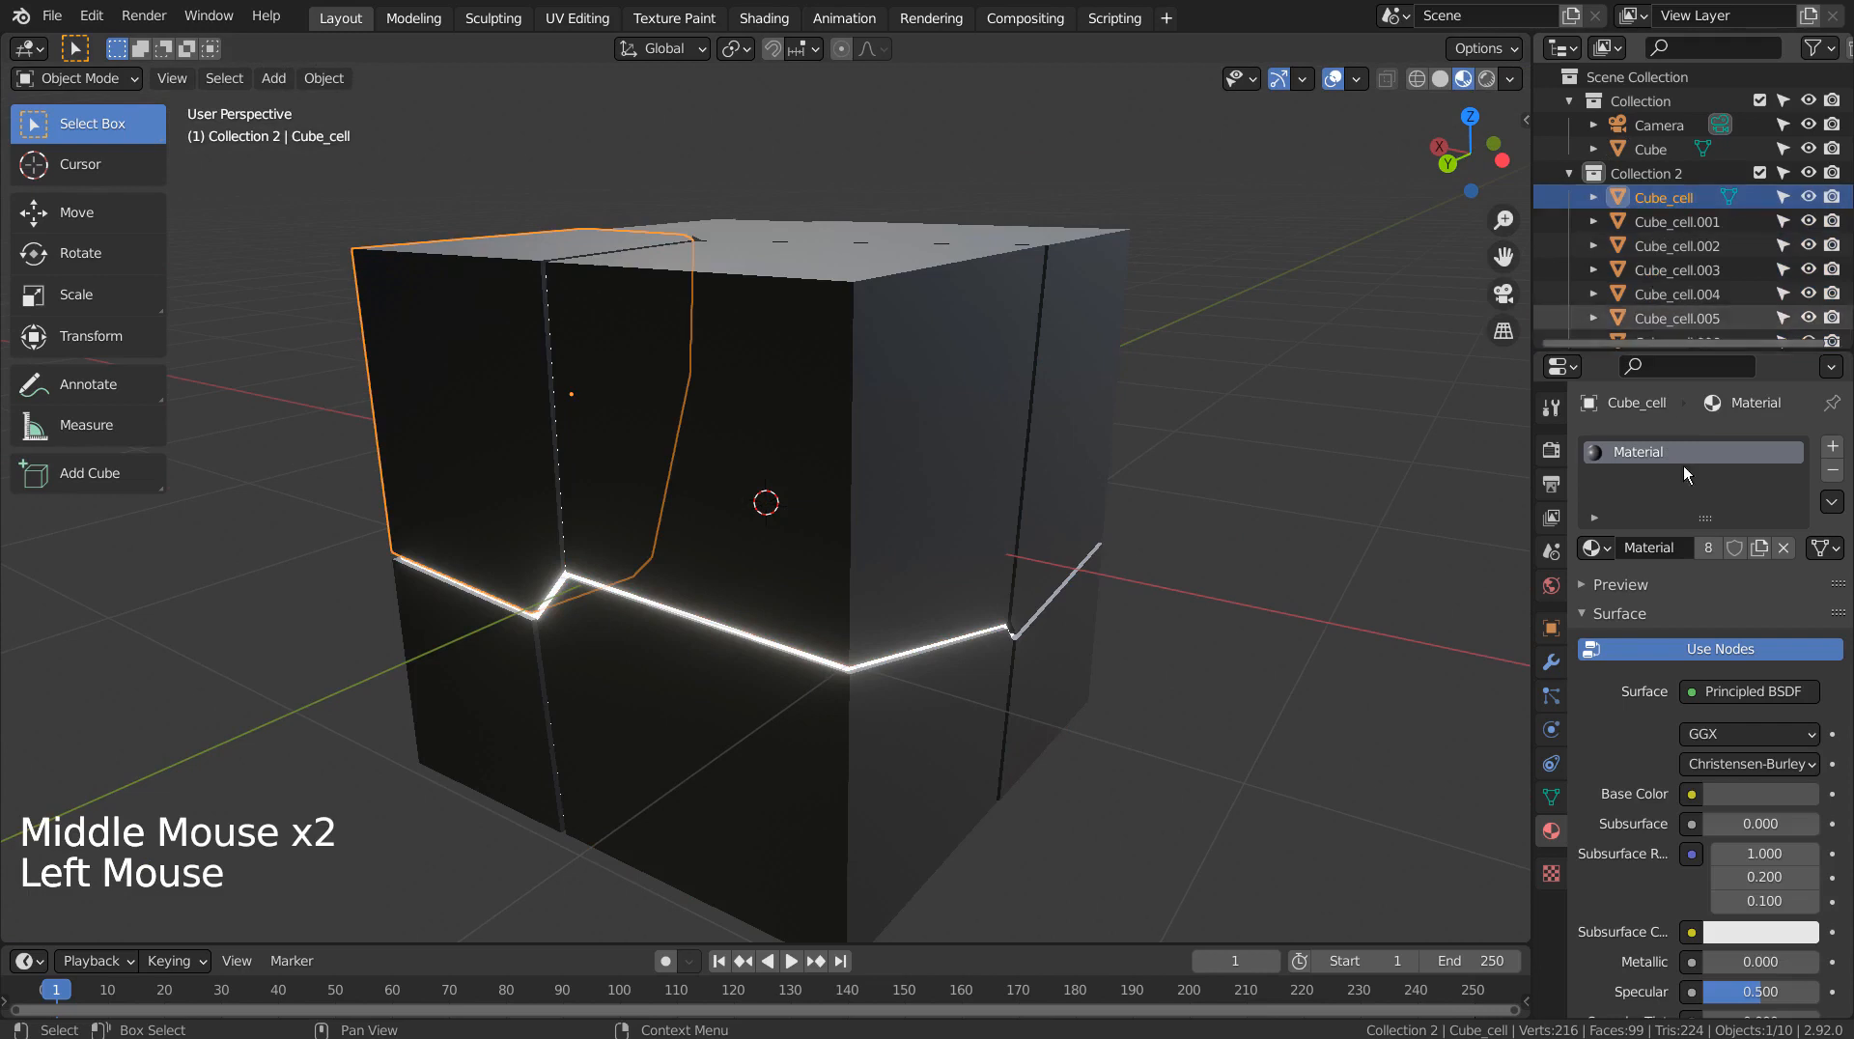
left_click(1735, 794)
left_click_drag(1800, 518, 1800, 508)
left_click(1234, 603)
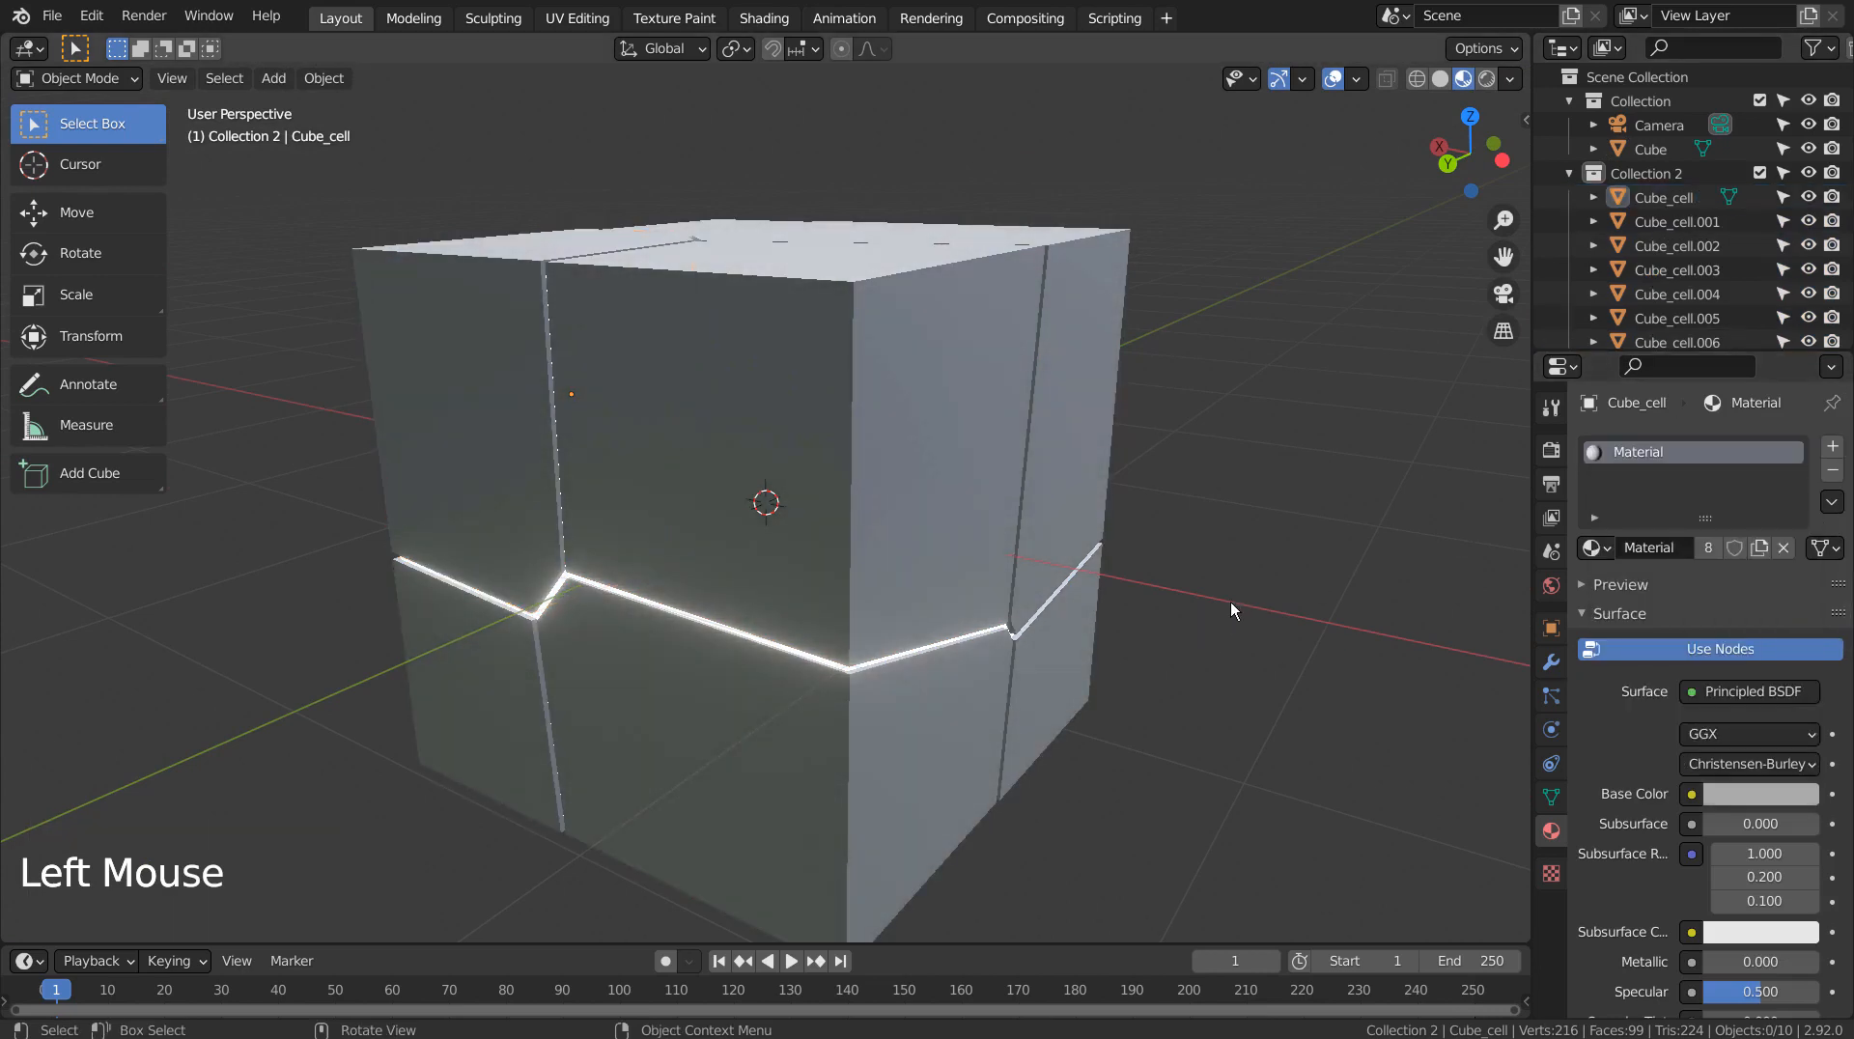
- Set the original cube's emission color to pinkish red (hue 0.978, saturation 0.940) and its strength to 46.8
left_click(1651, 149)
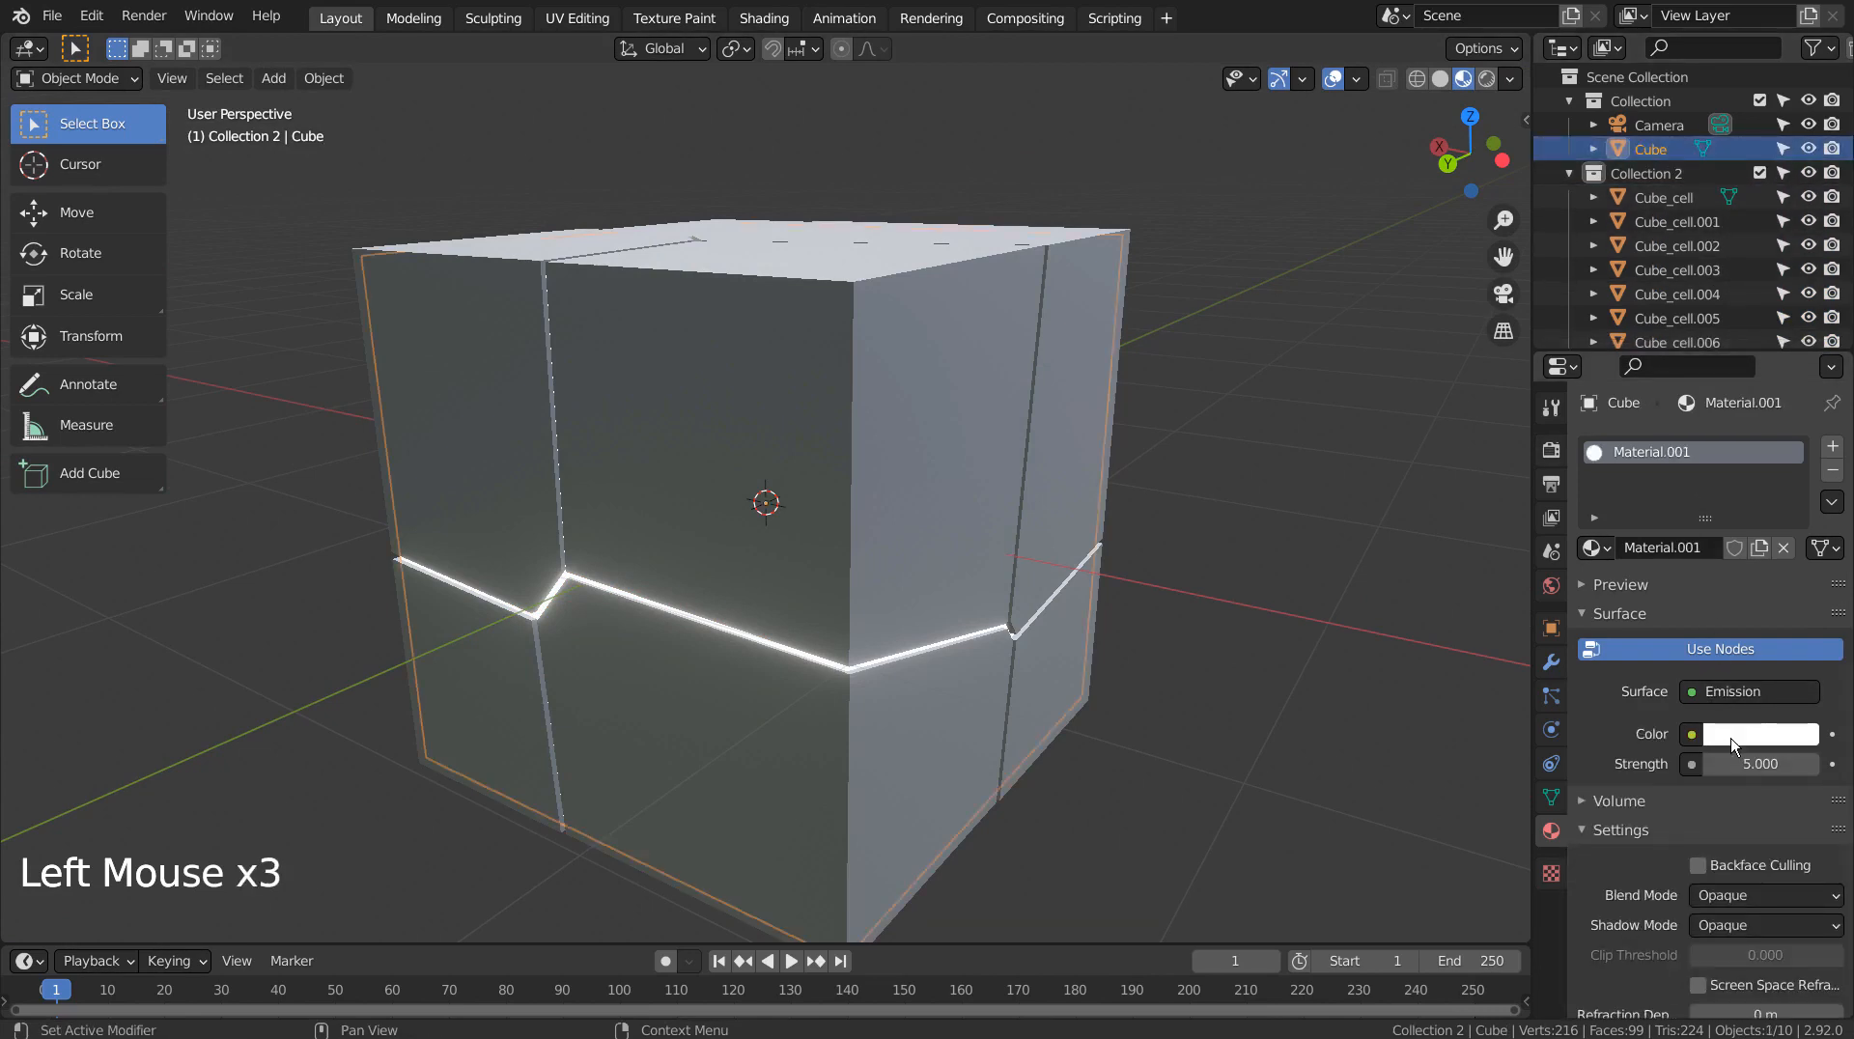
left_click(1736, 742)
left_click_drag(1663, 541, 1712, 540)
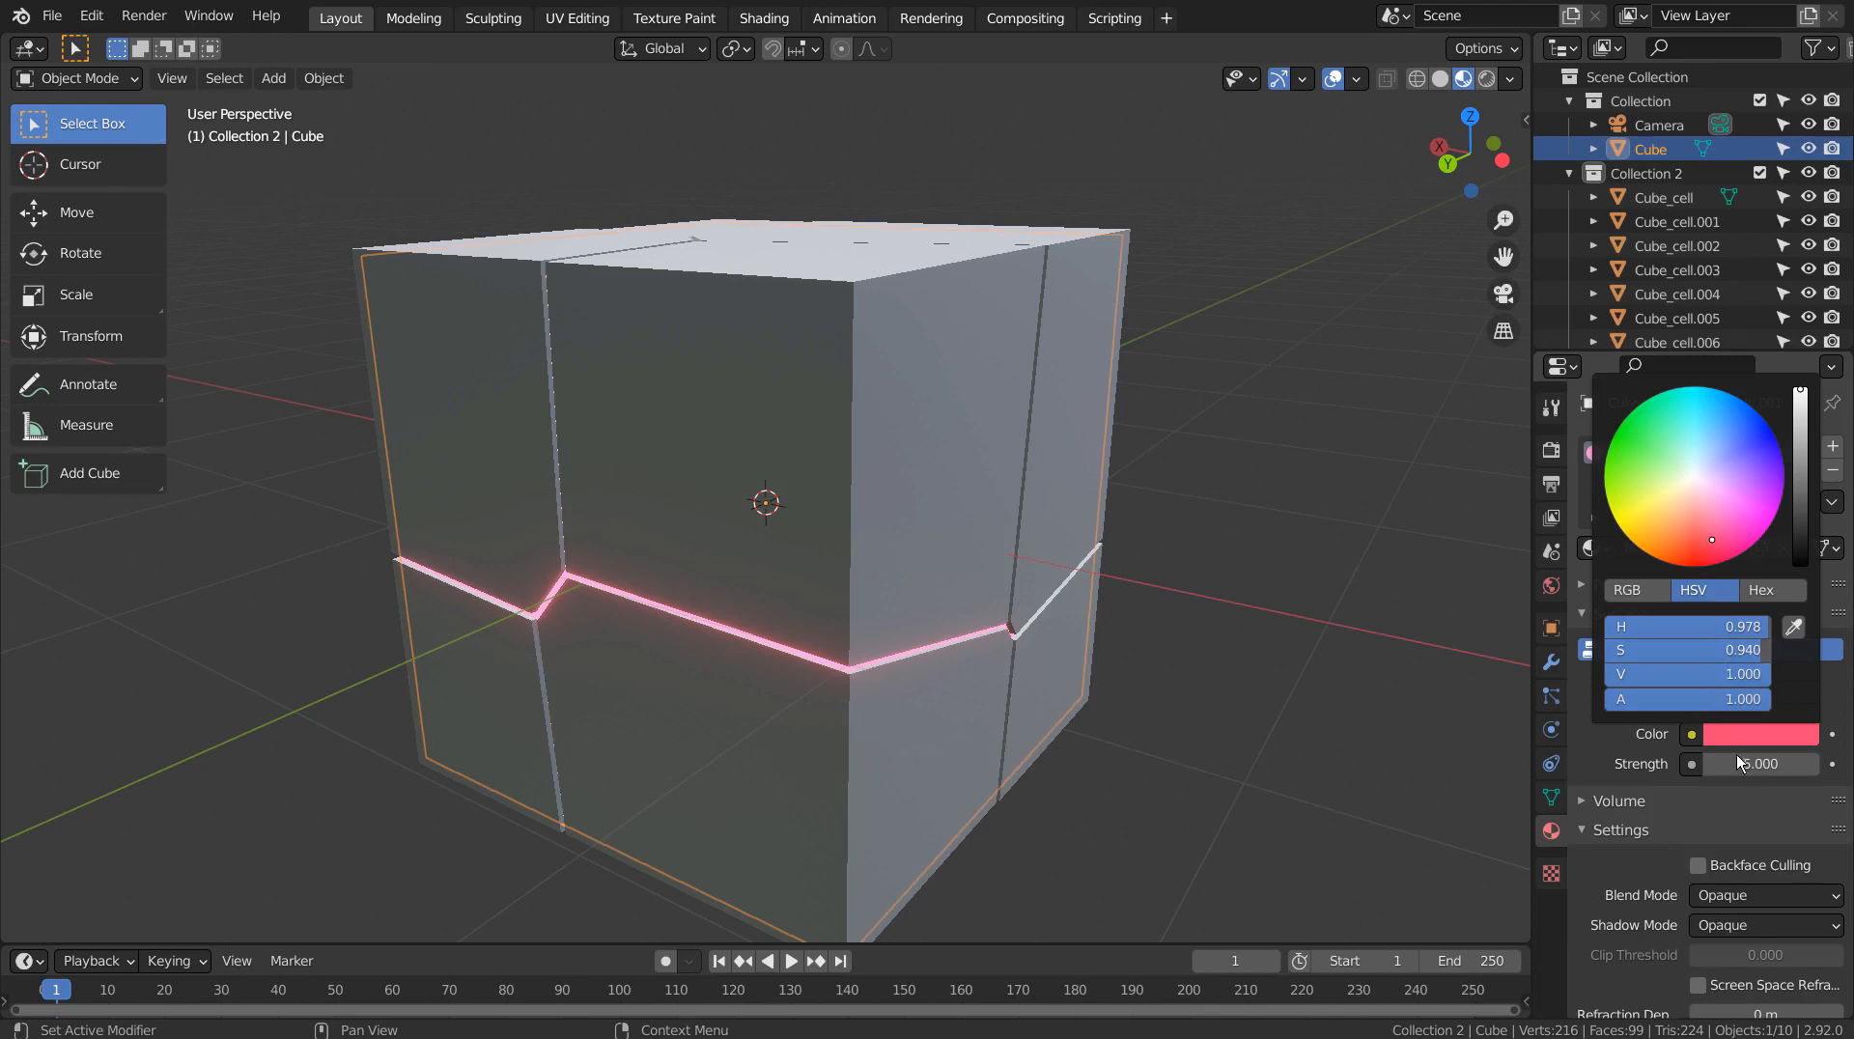
left_click_drag(1753, 764, 1835, 764)
- Select all objects in Collection 2 and scale their locations apart by about 1.08 to widen the glowing gaps
middle_click_drag(1169, 609, 467, 595)
scroll(936, 634, "down", 4)
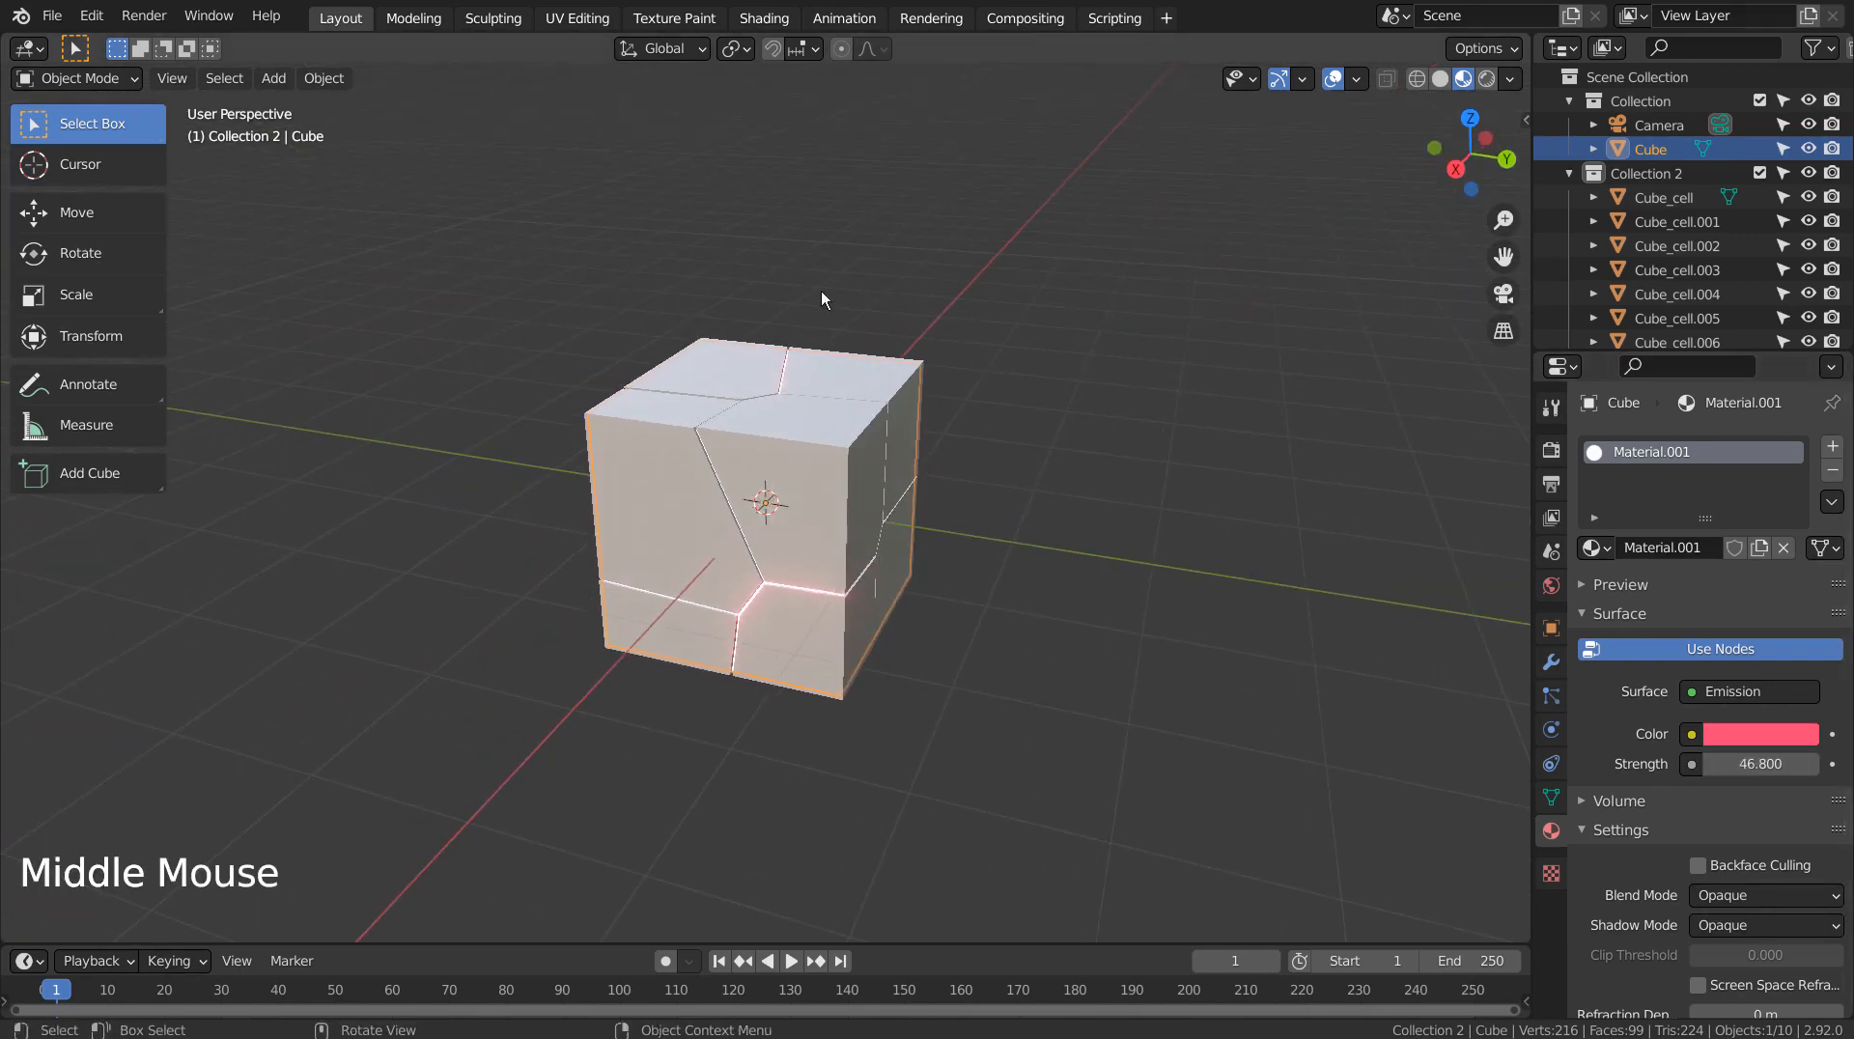
right_click(1630, 175)
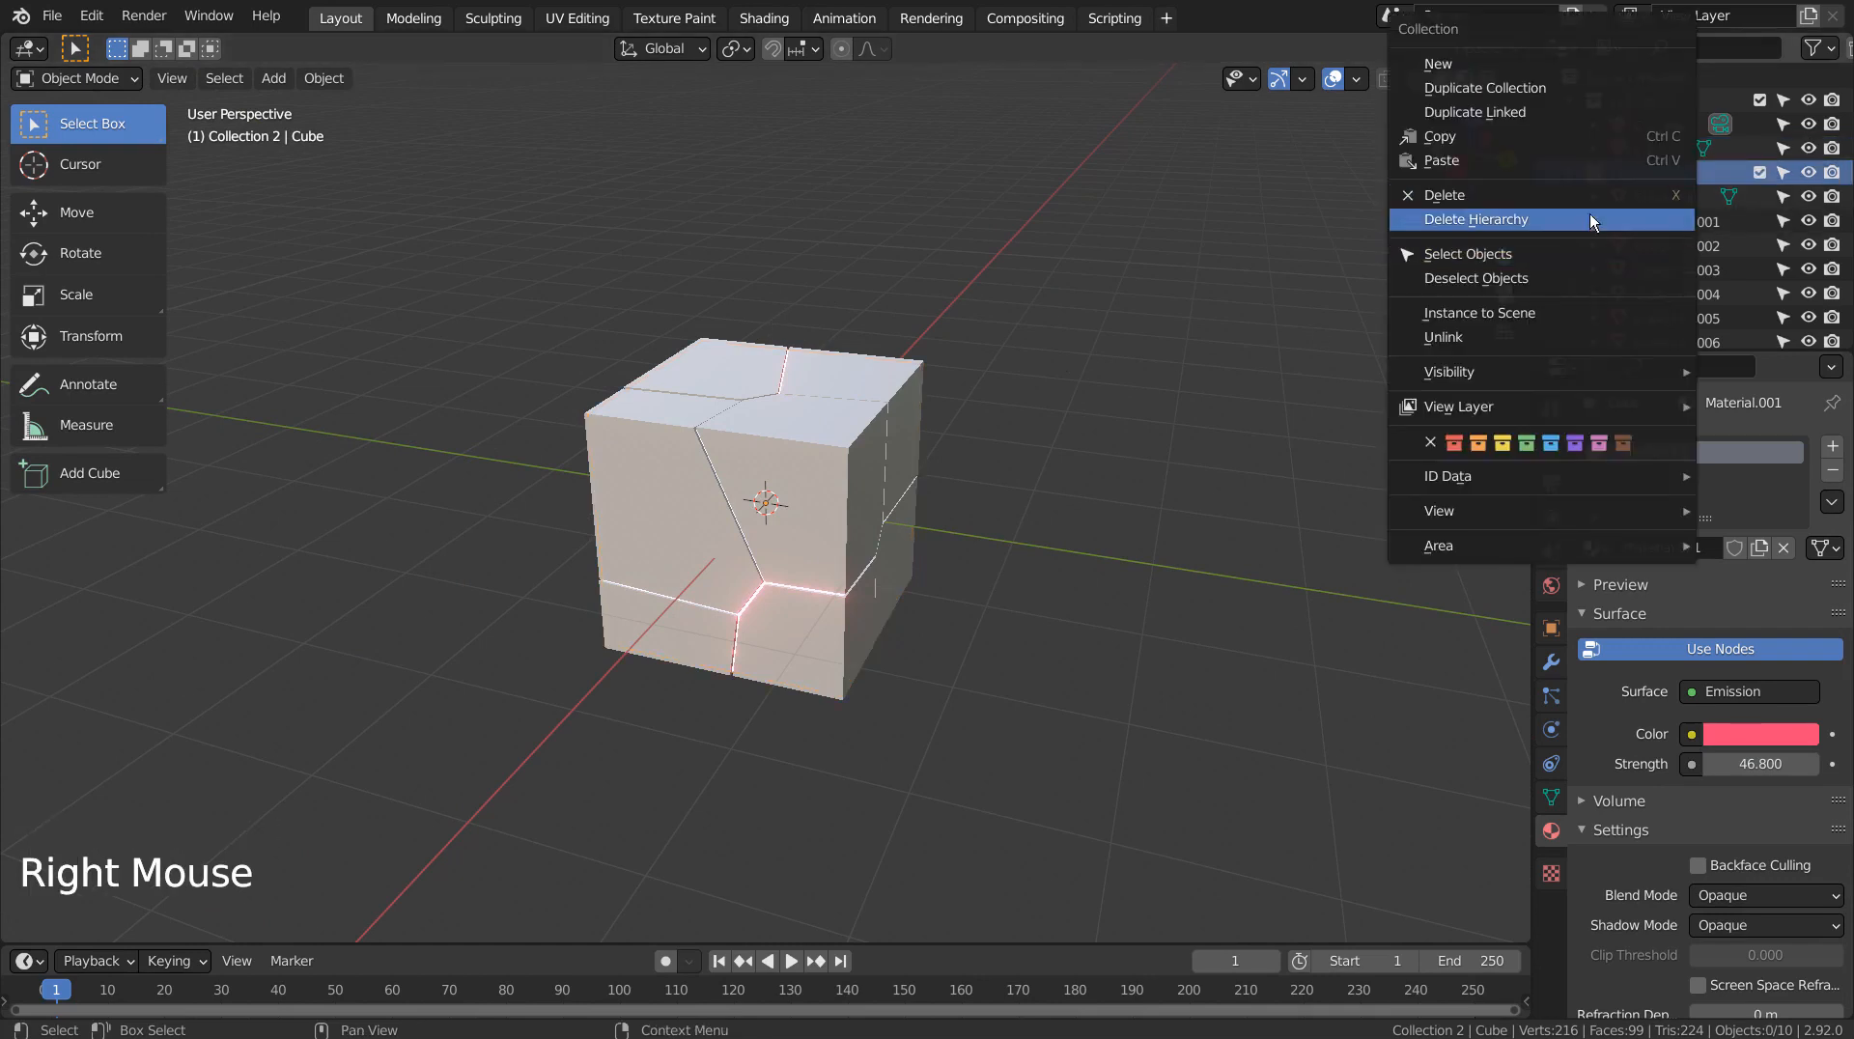
left_click(1566, 263)
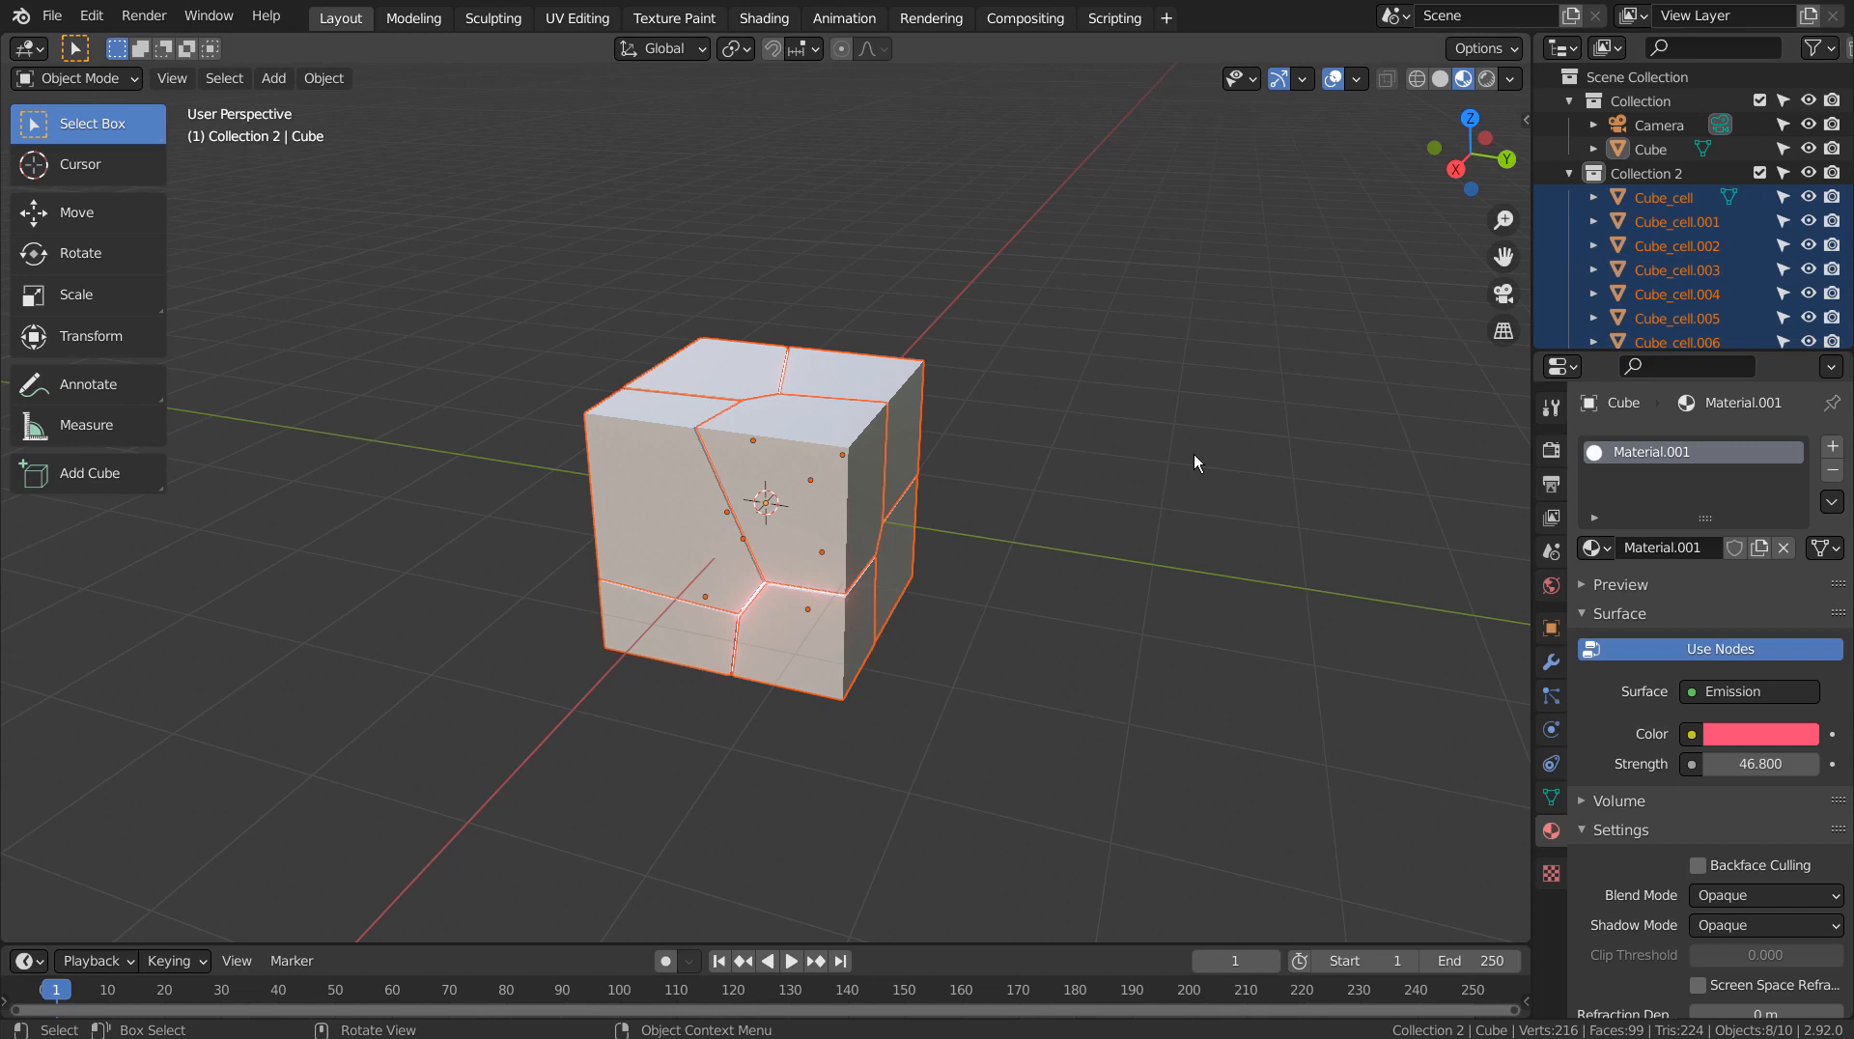
key("s")
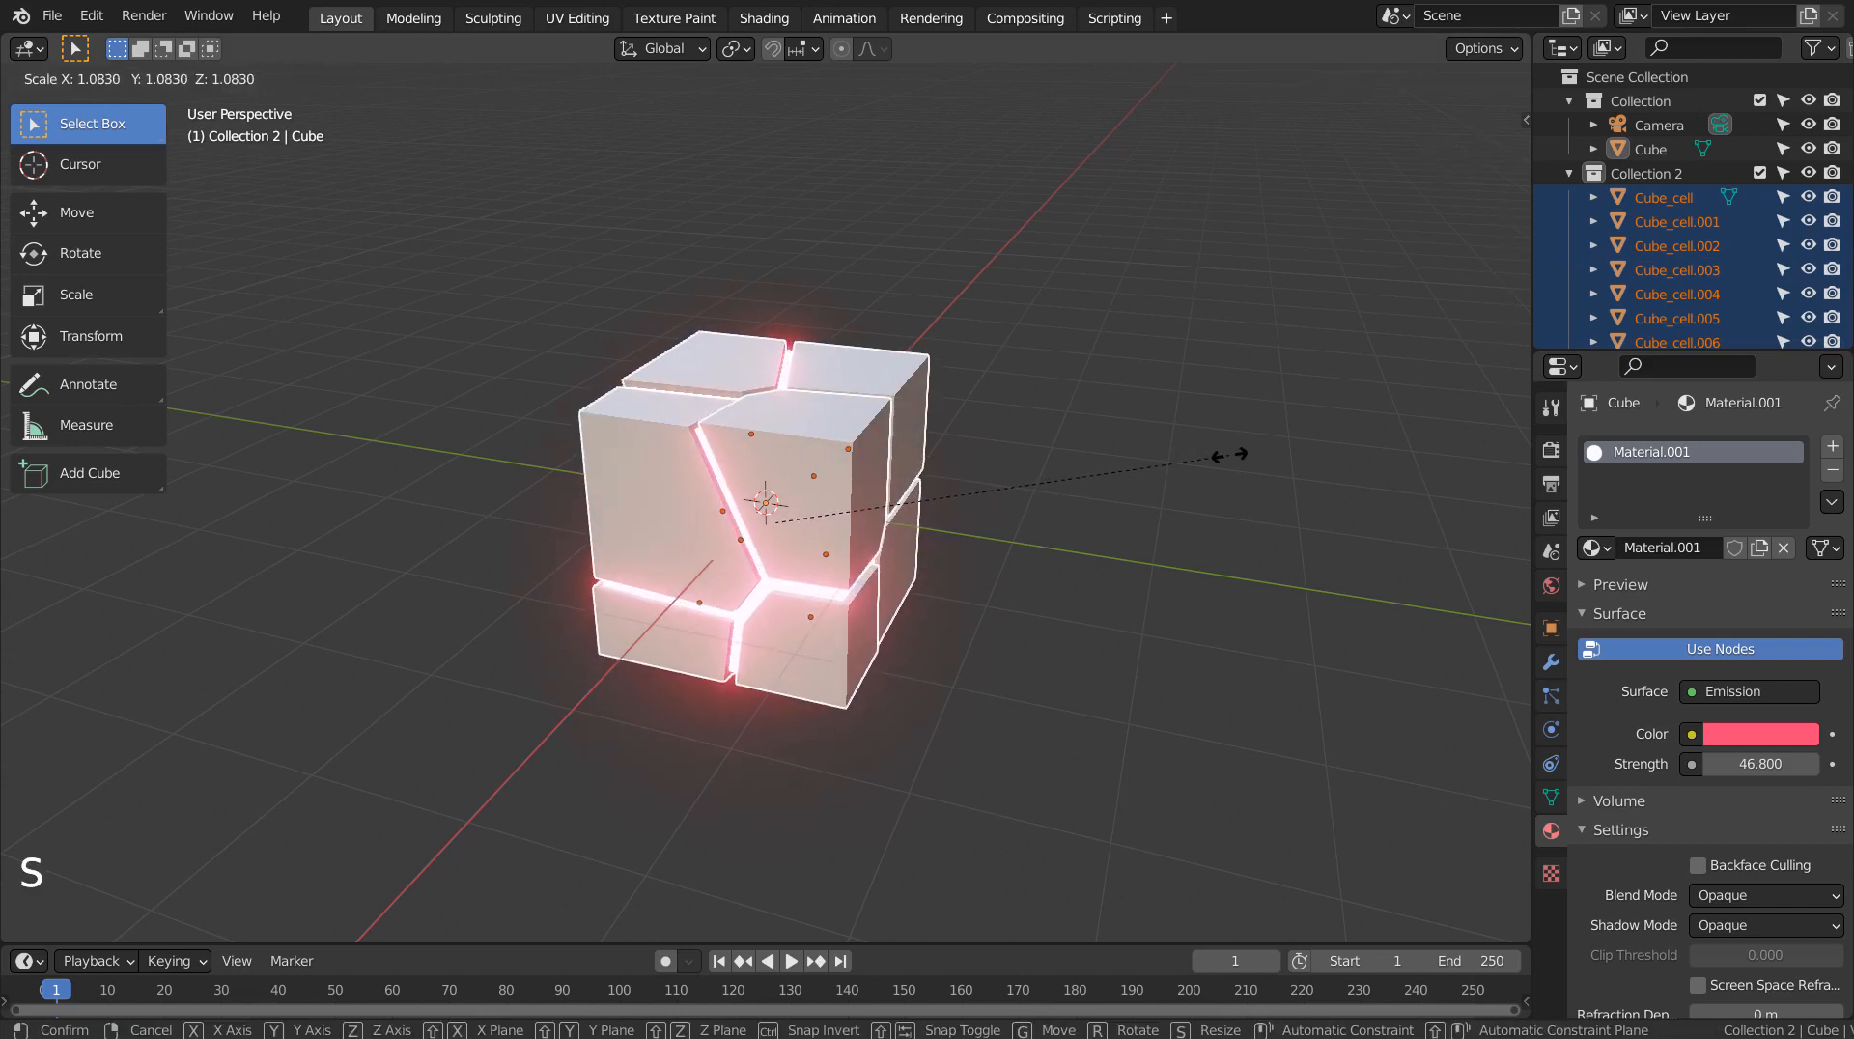
left_click(1226, 453)
left_click(1156, 510)
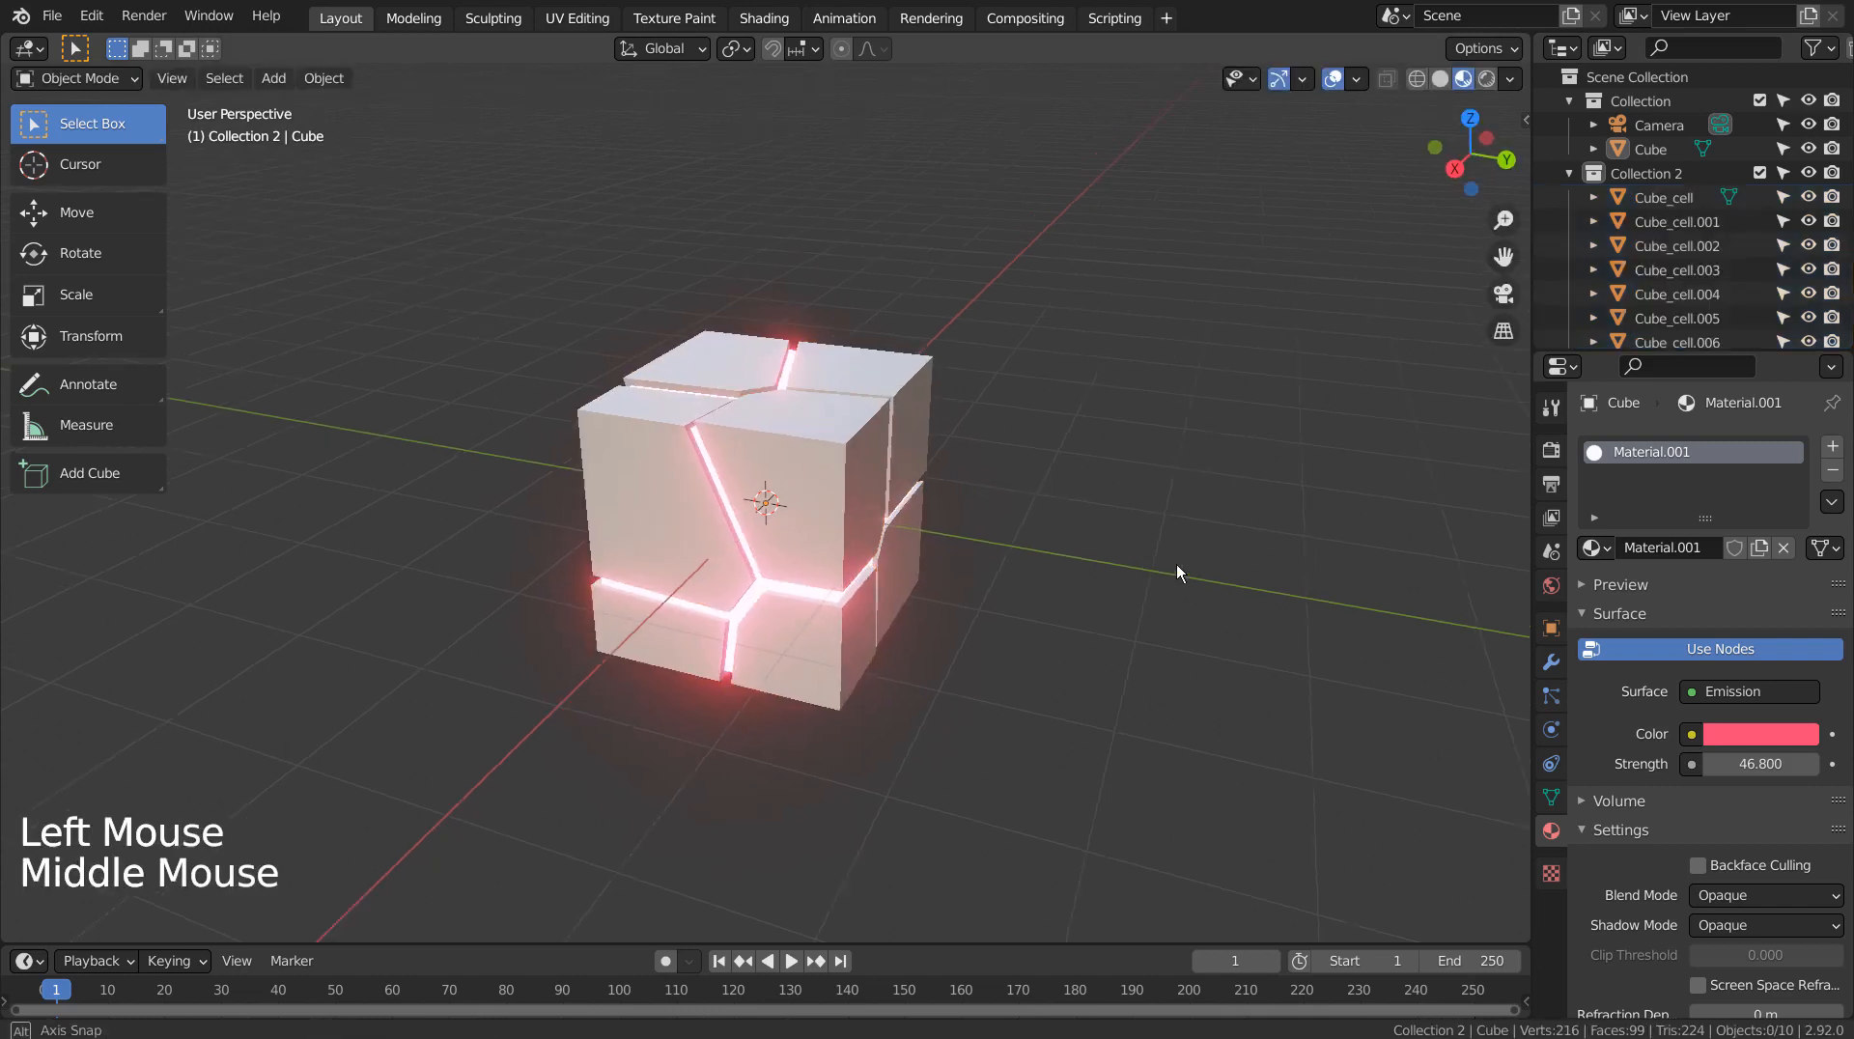
middle_click_drag(1176, 564, 1039, 571)
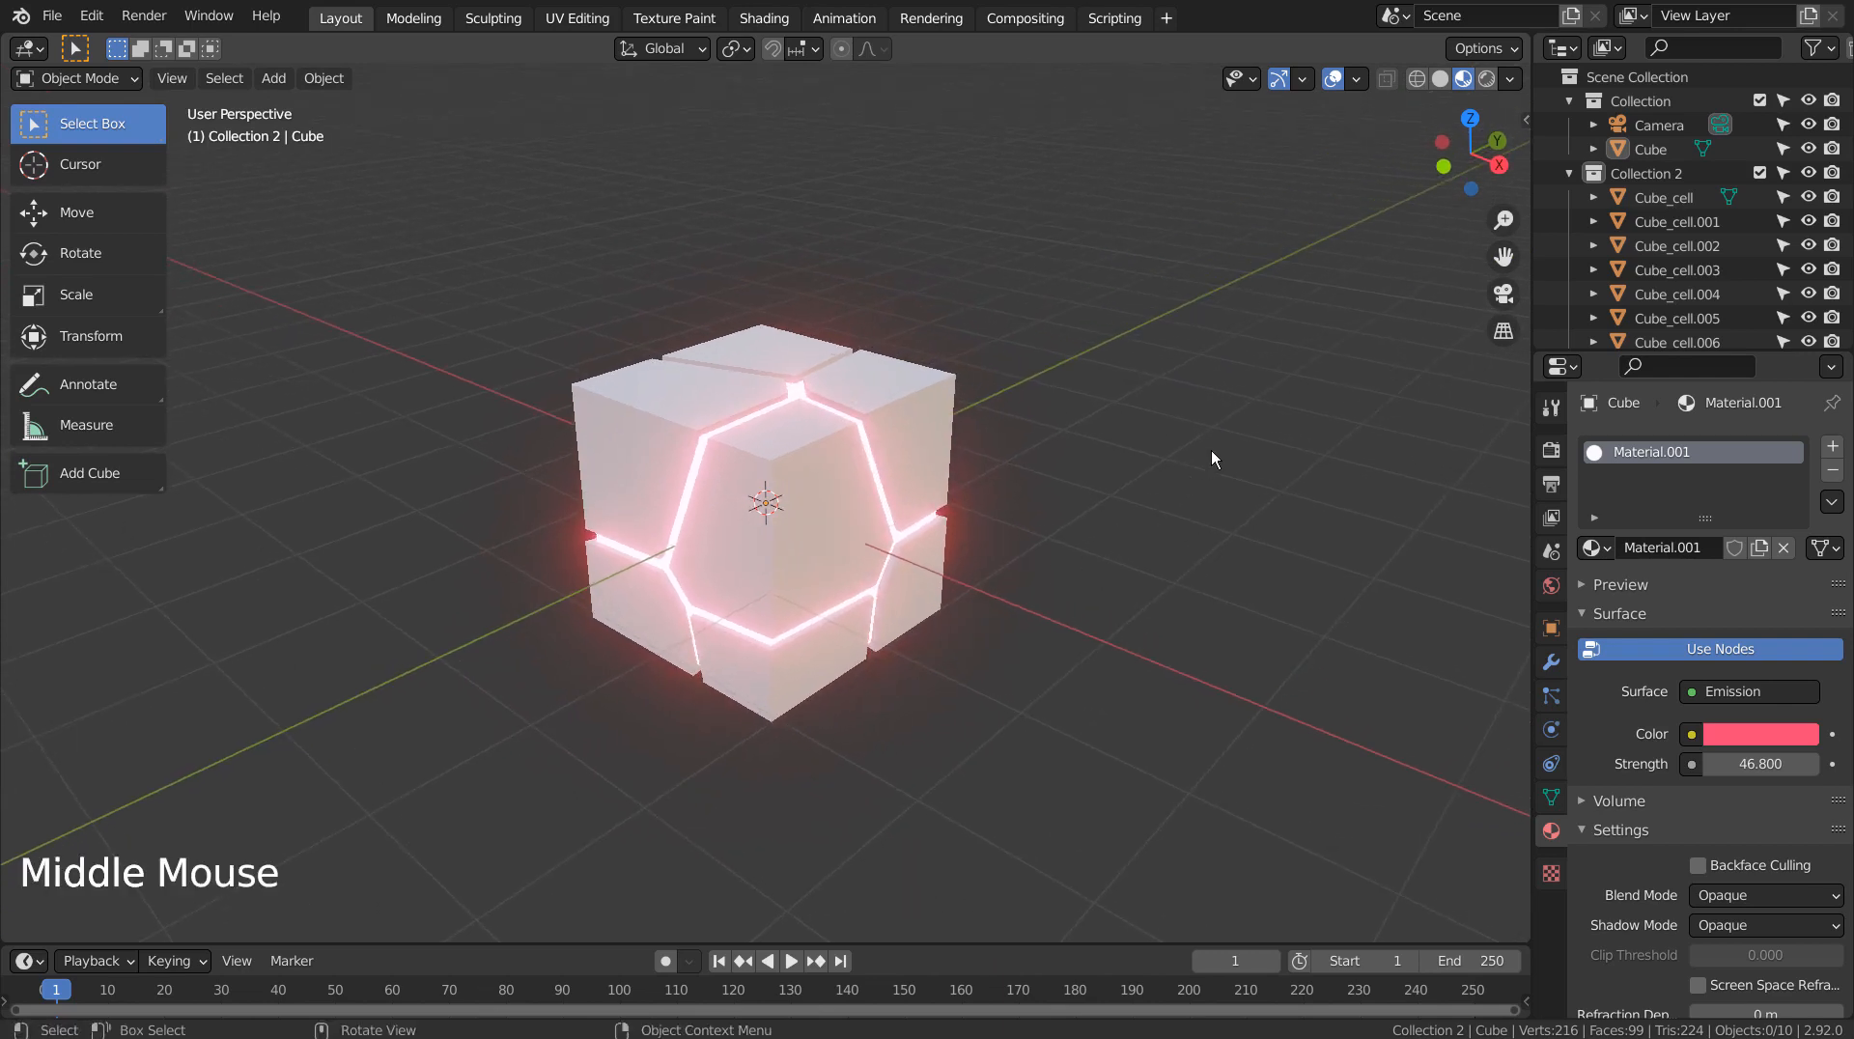
- Set the original cube's emission strength to 155 and its color to orange with hue 0.010 and saturation 1.000
left_click(1759, 765)
type("155")
key("Return")
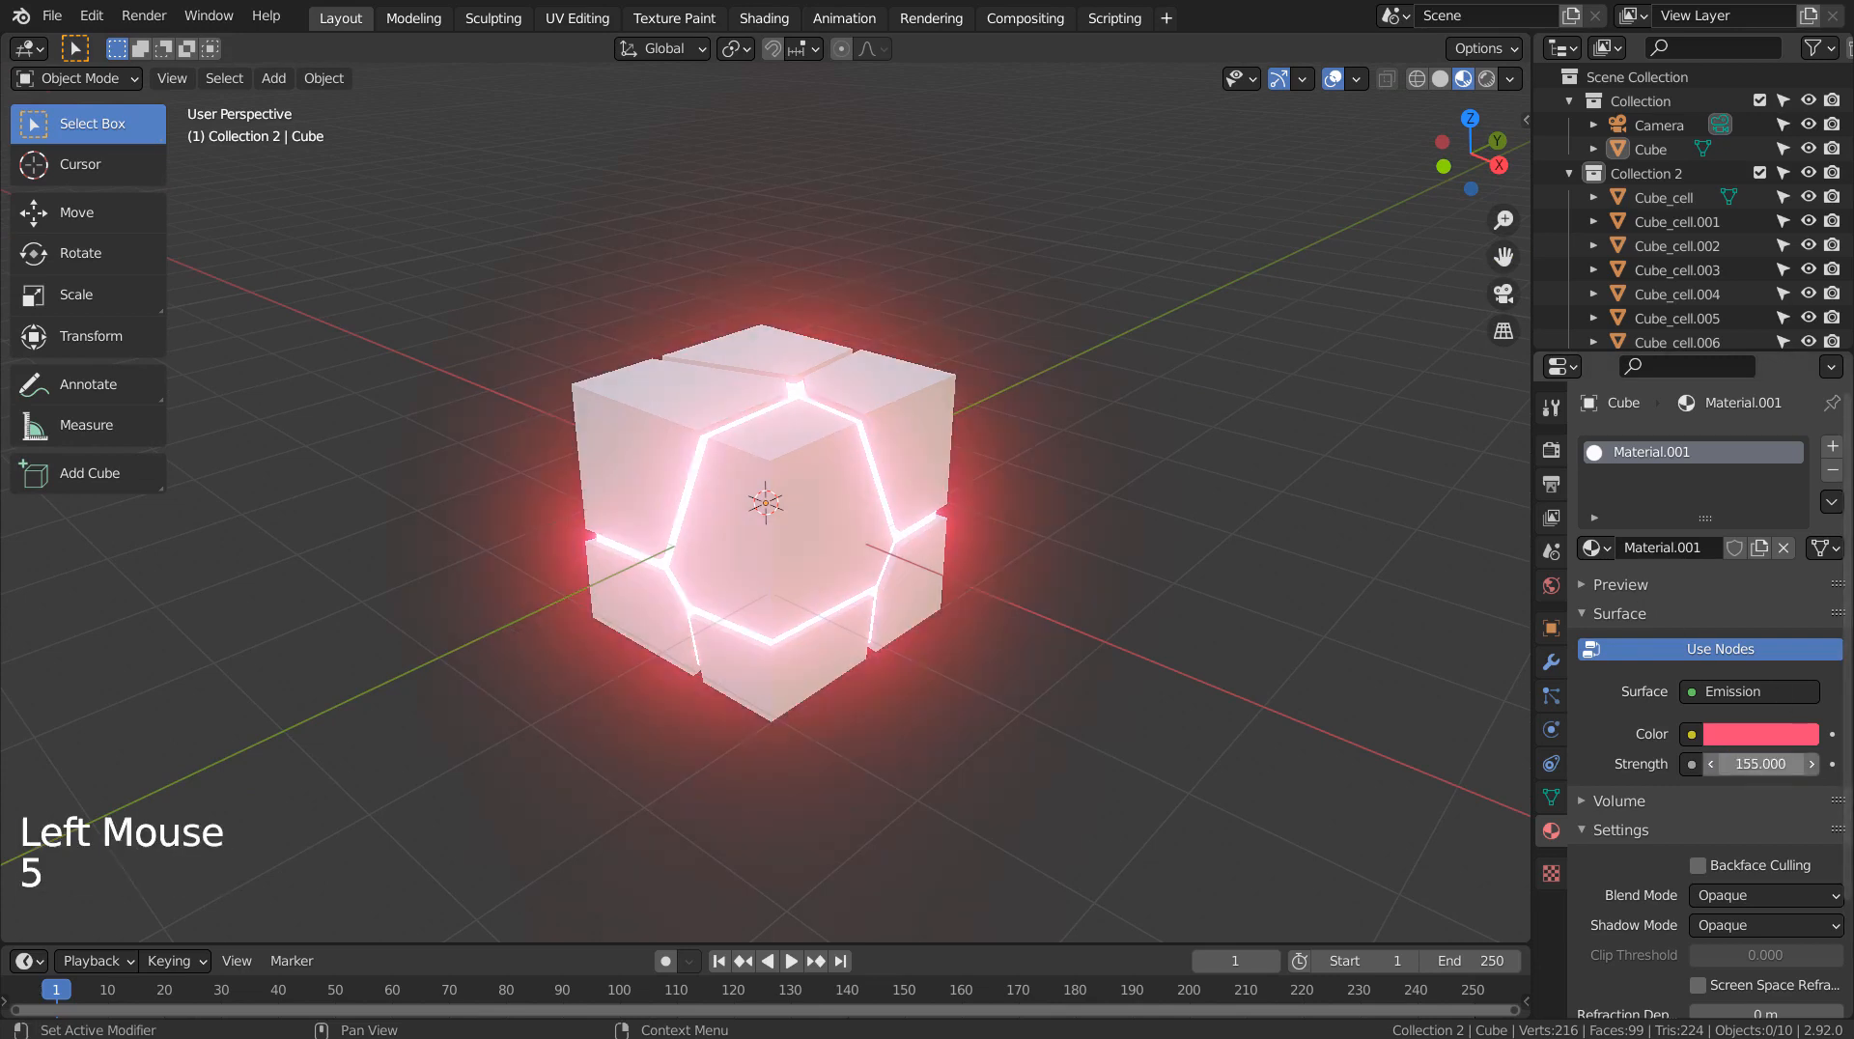
left_click(1154, 614)
left_click(1761, 734)
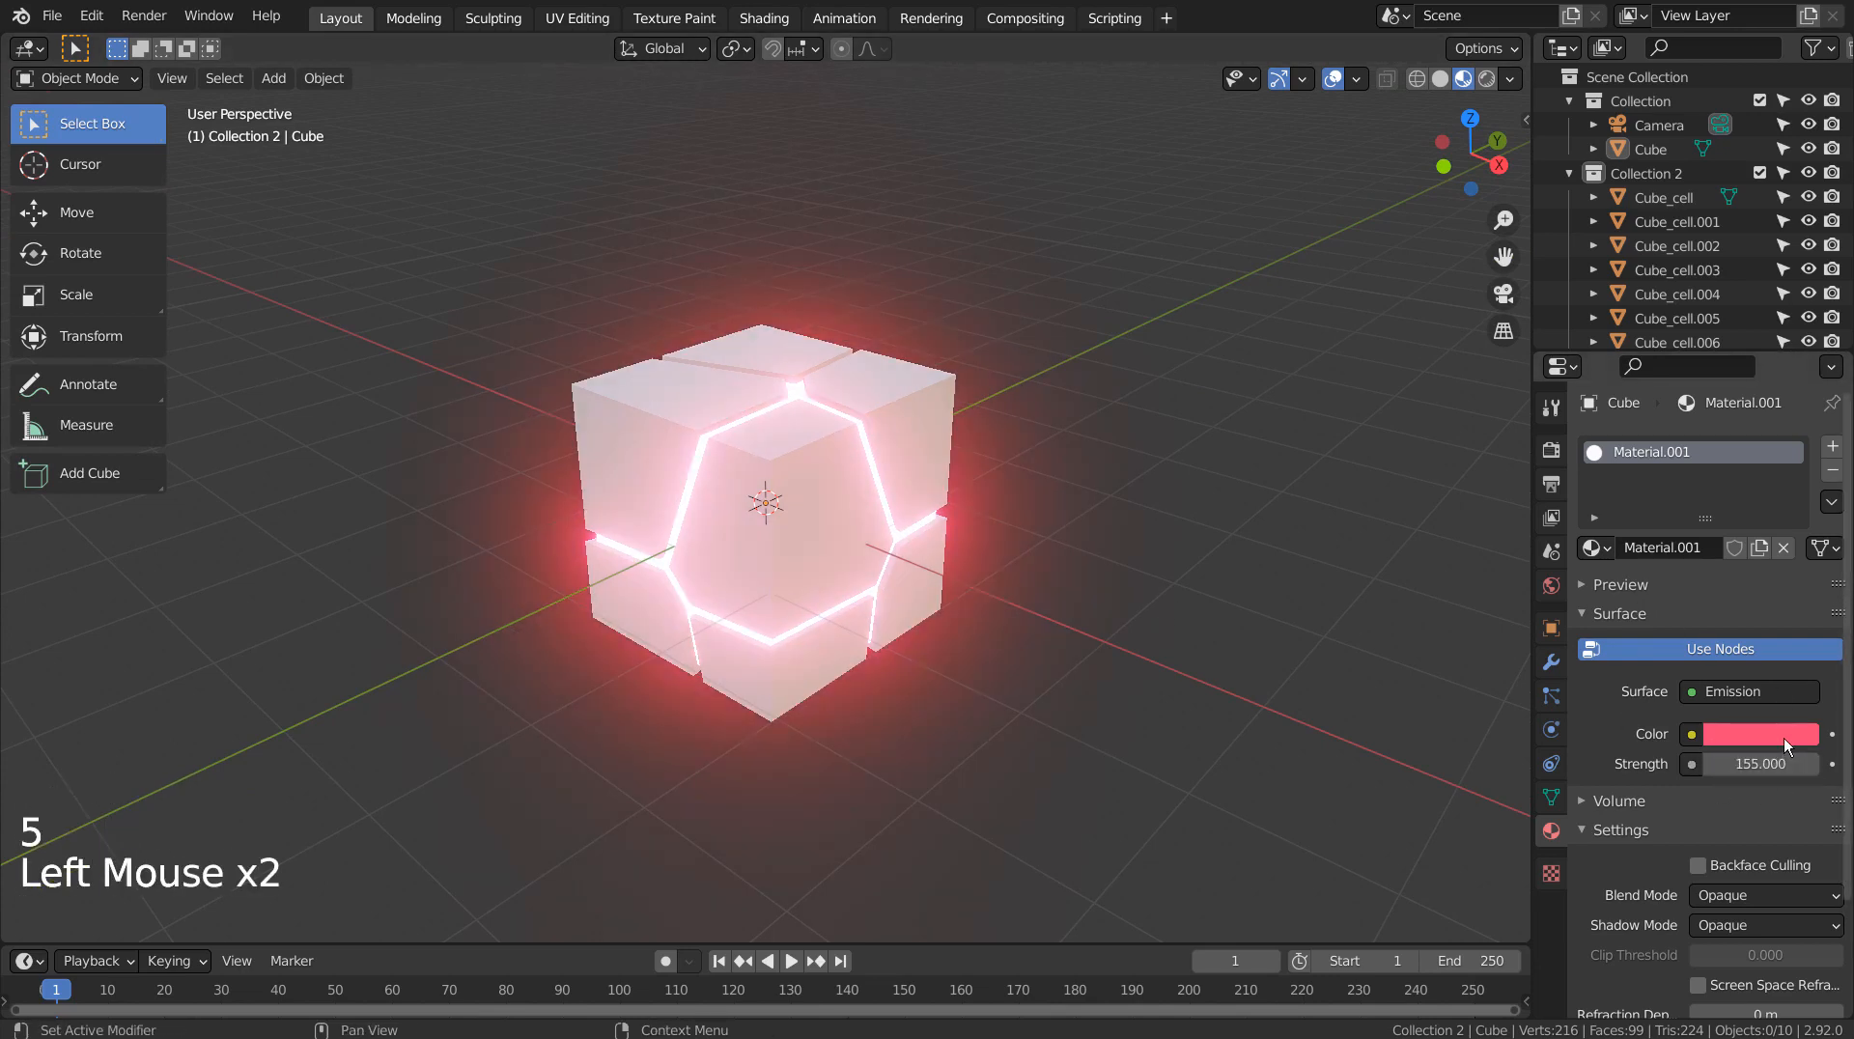
left_click(1625, 469)
mouse_move(1625, 468)
left_mouse_down()
mouse_move(1635, 540)
mouse_move(1683, 562)
mouse_move(1764, 528)
mouse_move(1775, 435)
mouse_move(1726, 393)
mouse_move(1672, 389)
mouse_move(1608, 501)
mouse_move(1657, 558)
left_mouse_up()
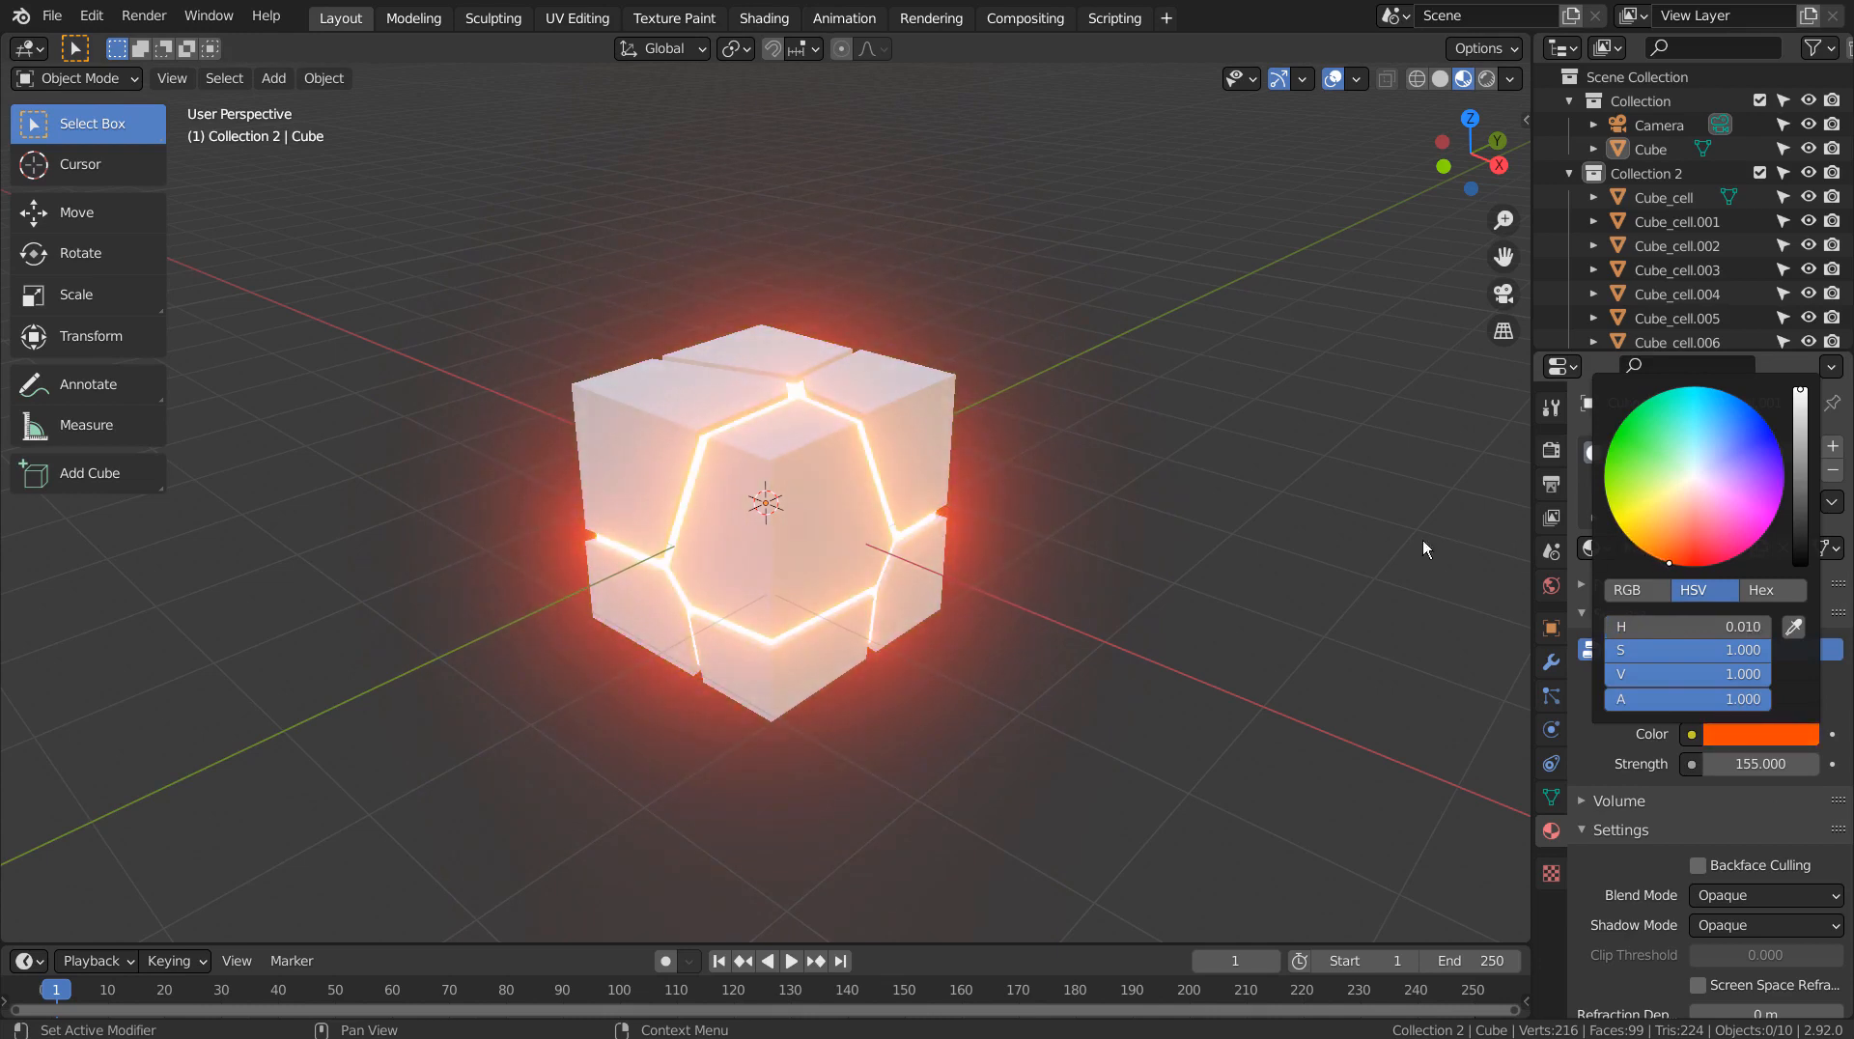
left_click(1289, 535)
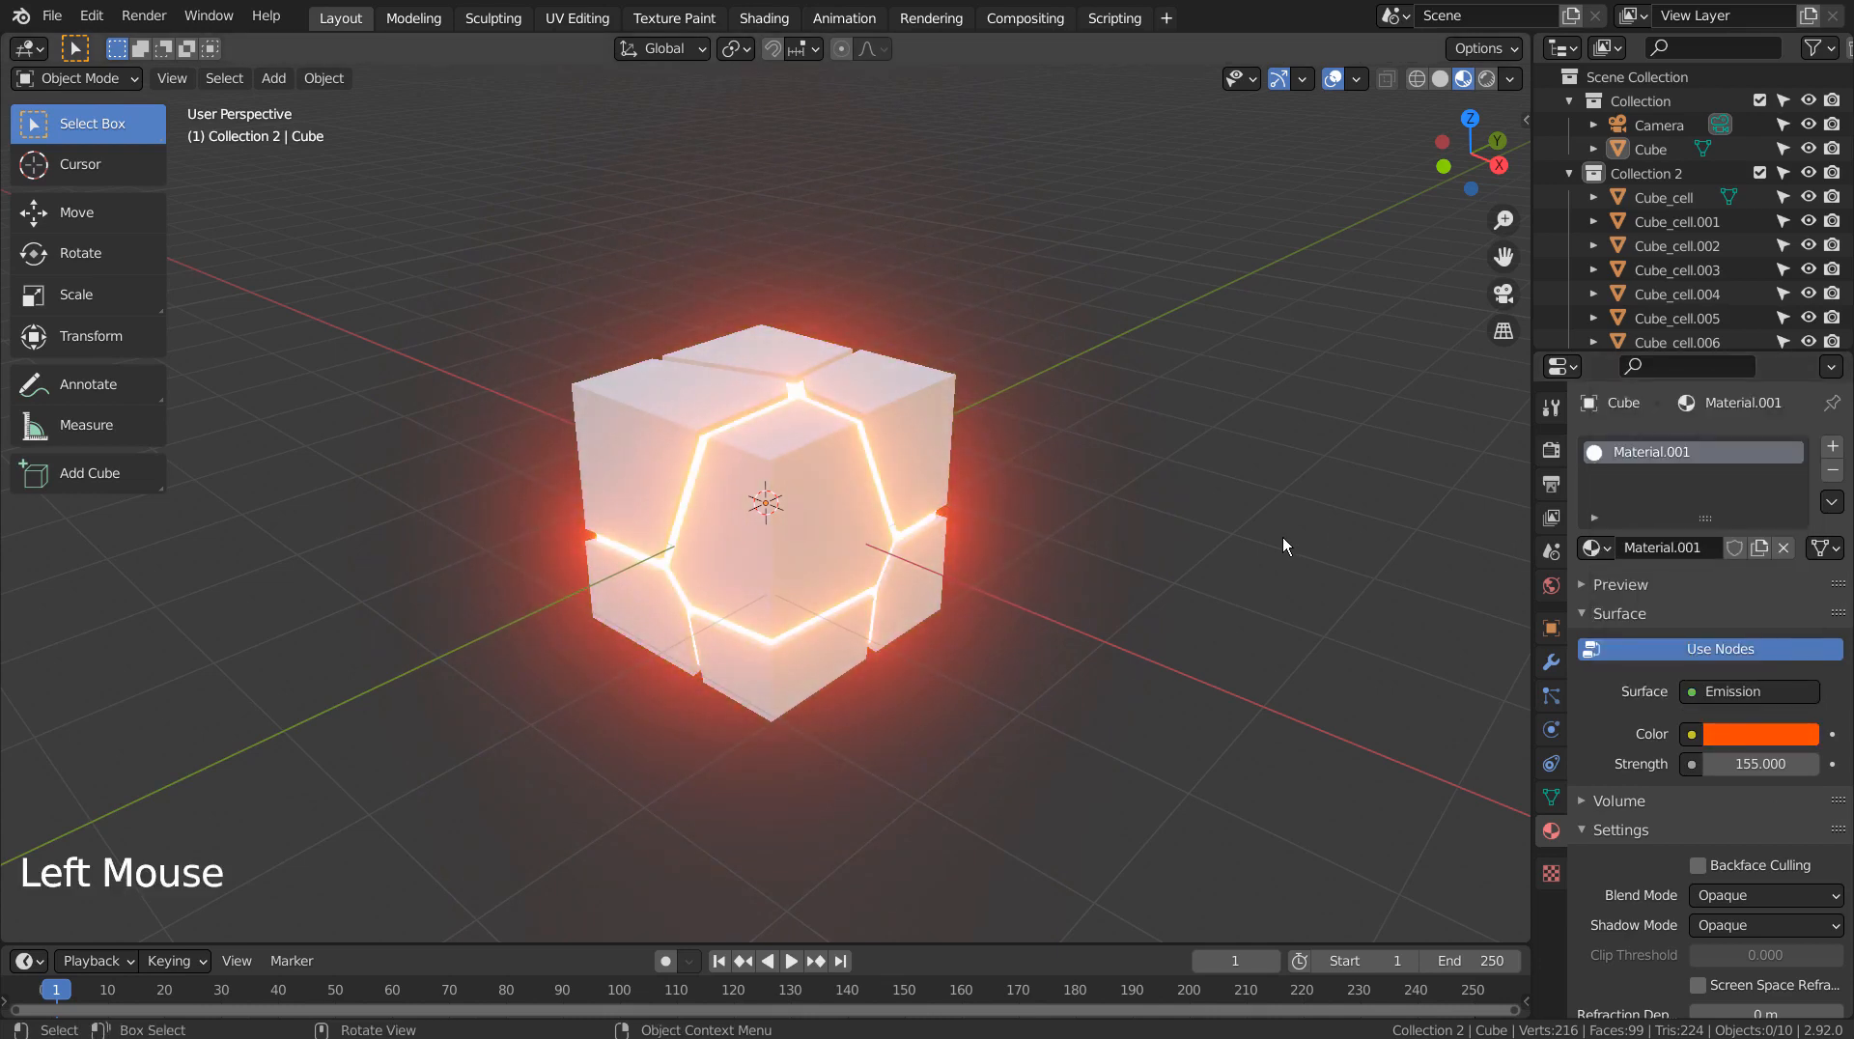